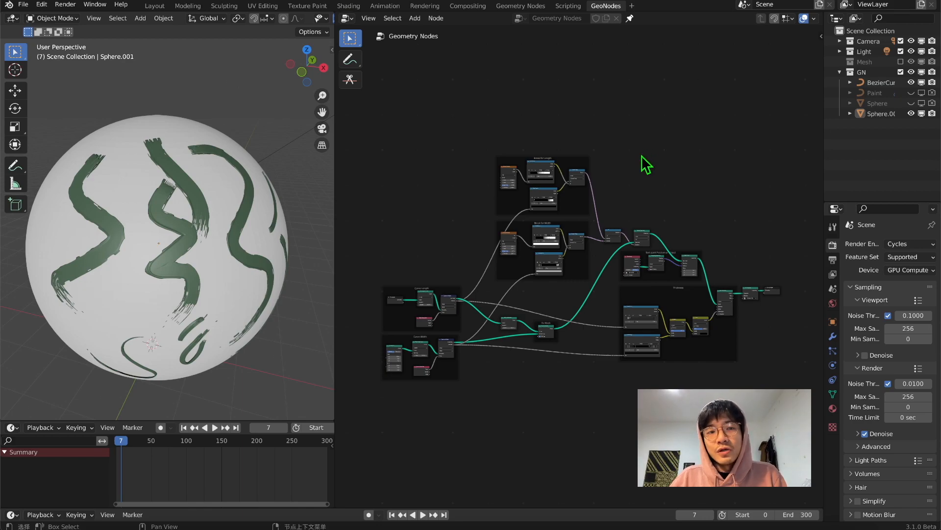
# - Change the timeline area to a Shader Editor and select the BezierCurve paint strokes to display their paint_Shder material
pyautogui.moveTo(195, 234); pyautogui.dragTo(167, 234, button='middle')
pyautogui.moveTo(644, 173); pyautogui.dragTo(643, 117, button='middle')
pyautogui.scroll(2, 613, 167)
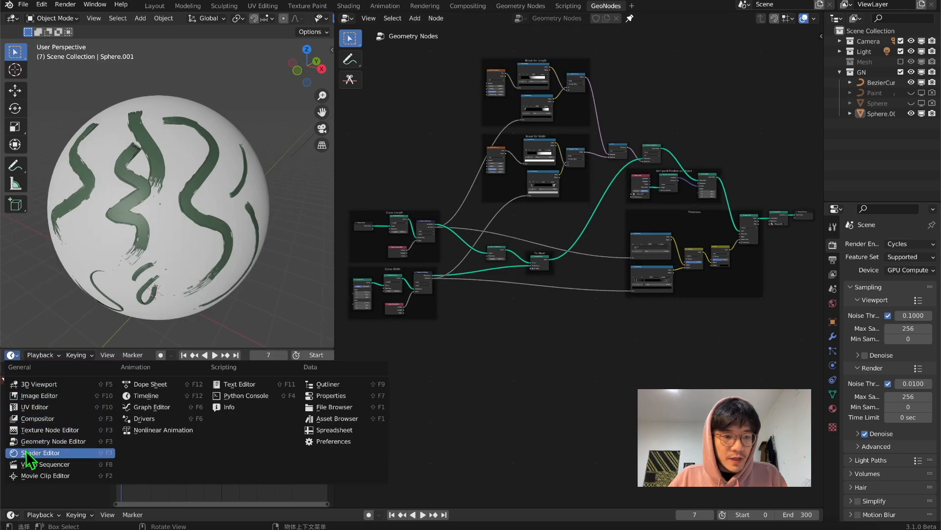
pyautogui.click(25, 451)
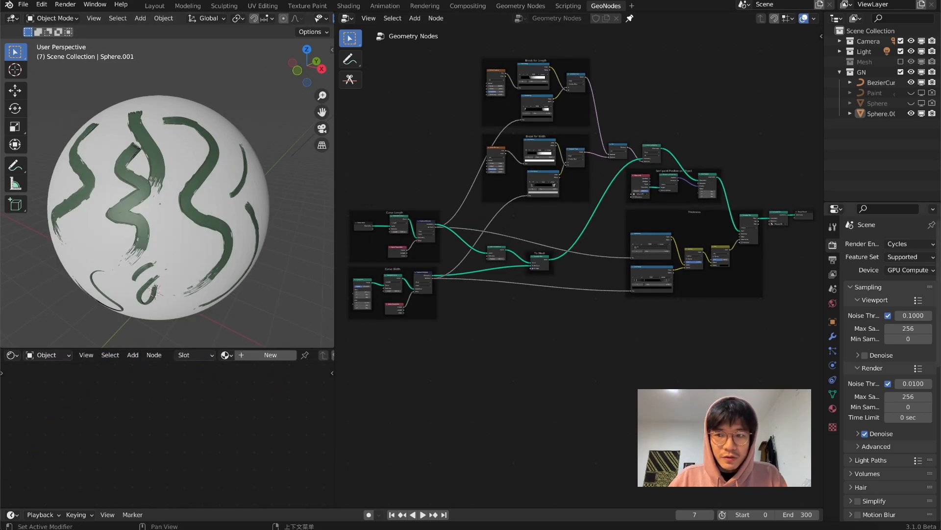
pyautogui.click(128, 167)
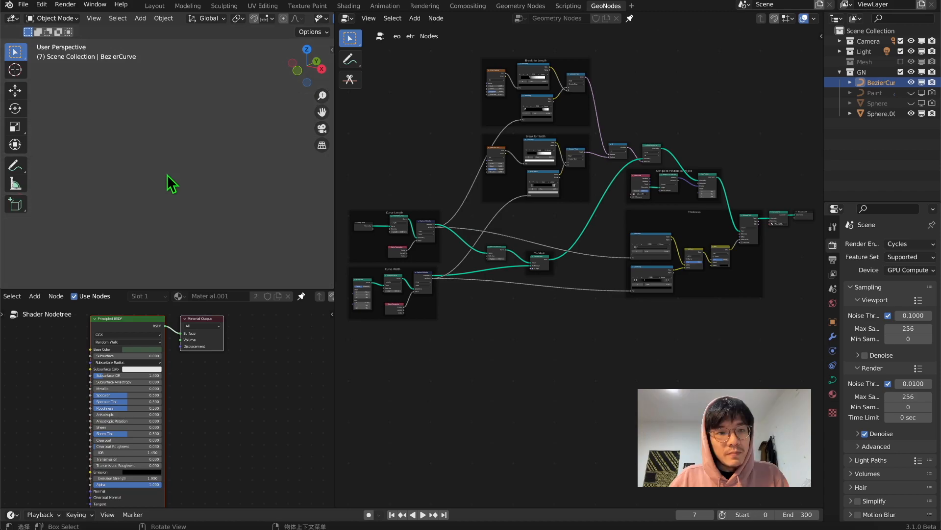
pyautogui.click(231, 321)
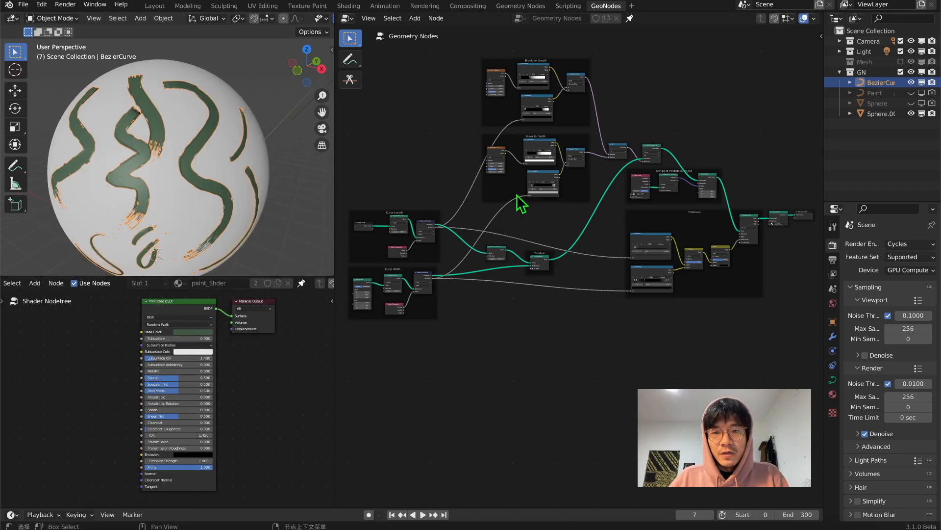
# - Examine the paint strokes on the sphere and the Curve Length and Curve Width groups in the node tree
pyautogui.scroll(3, 519, 203)
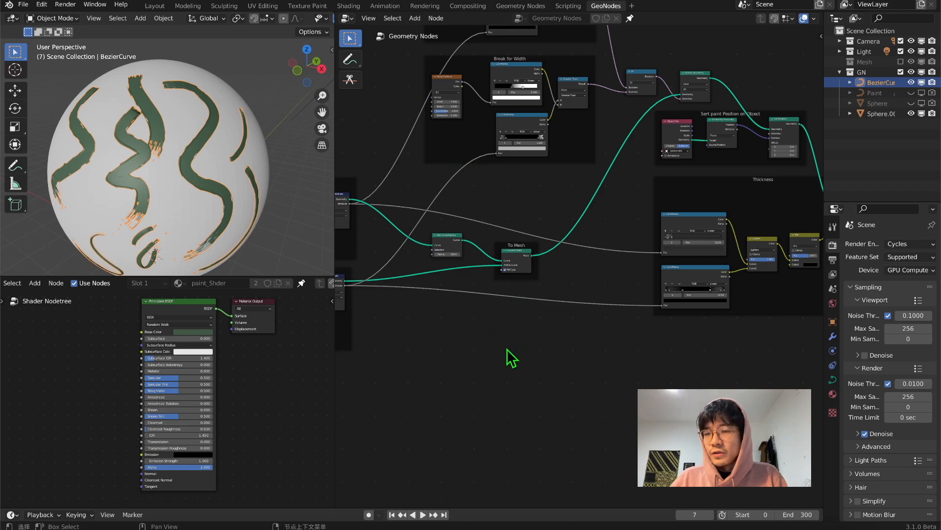
pyautogui.scroll(-2, 511, 351)
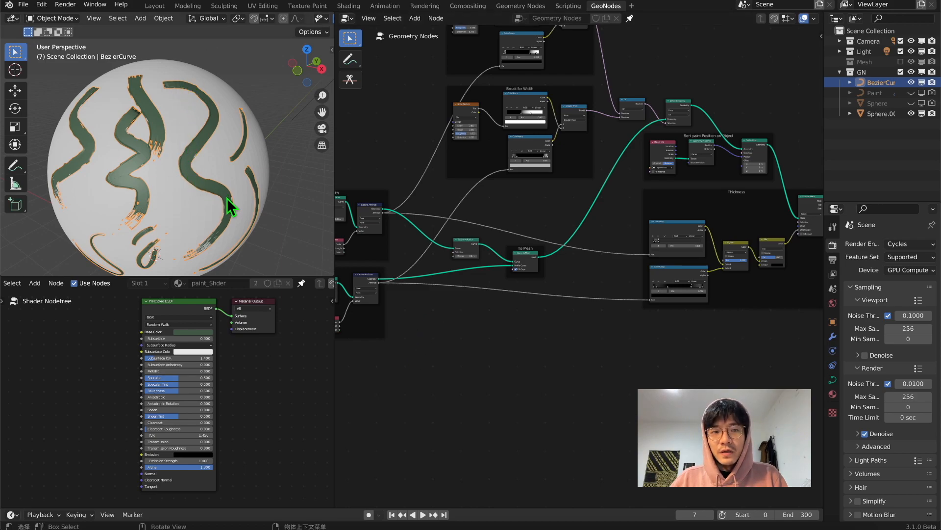
pyautogui.moveTo(149, 241)
pyautogui.mouseDown(button='middle')
pyautogui.moveTo(148, 216)
pyautogui.moveTo(101, 179)
pyautogui.moveTo(217, 169)
pyautogui.moveTo(255, 186)
pyautogui.mouseUp(button='middle')
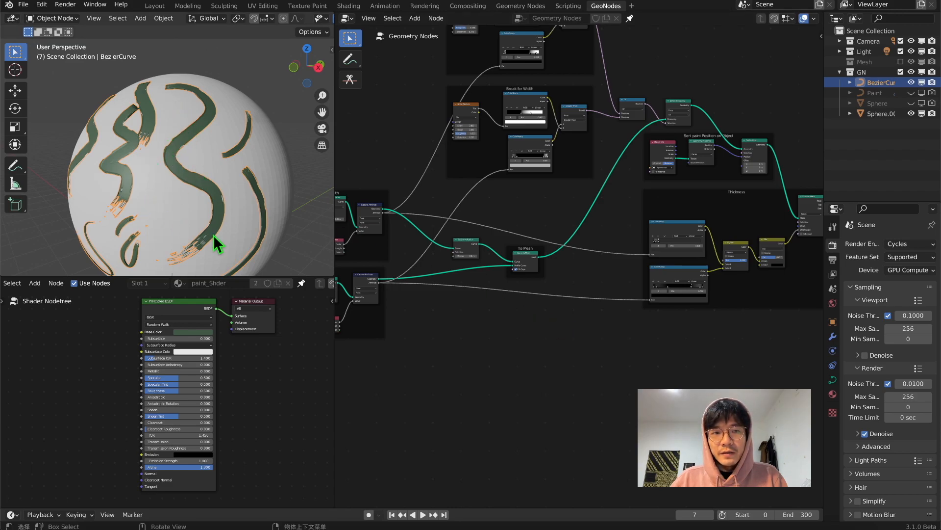
pyautogui.moveTo(148, 104); pyautogui.dragTo(172, 114, button='middle')
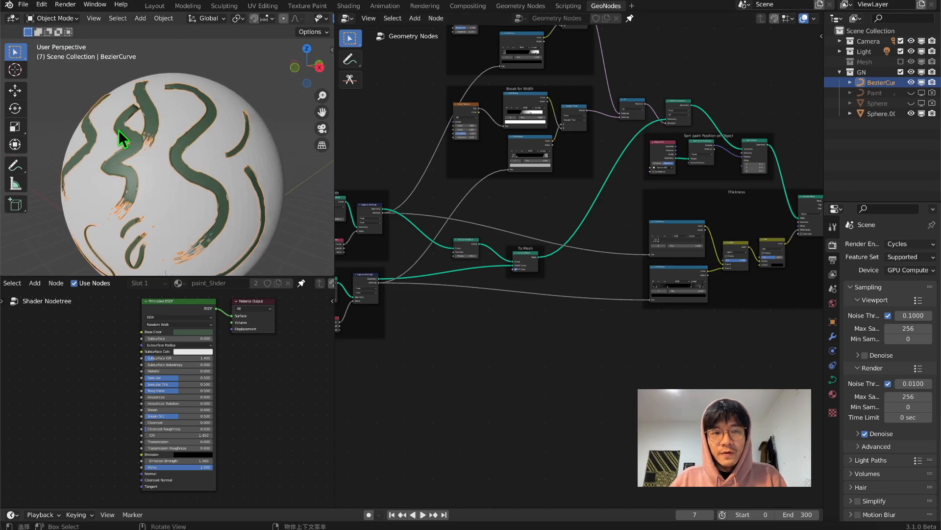
pyautogui.moveTo(117, 129); pyautogui.dragTo(151, 147, button='middle')
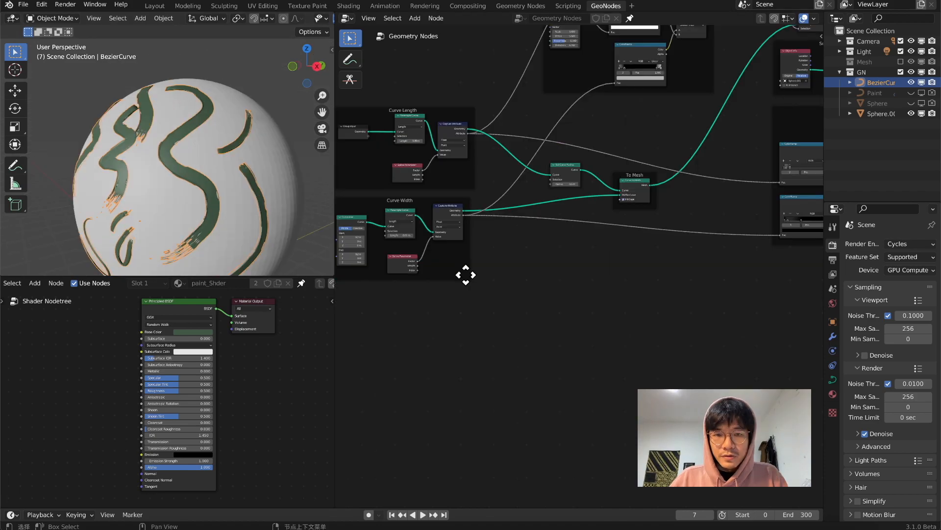
pyautogui.click(467, 272)
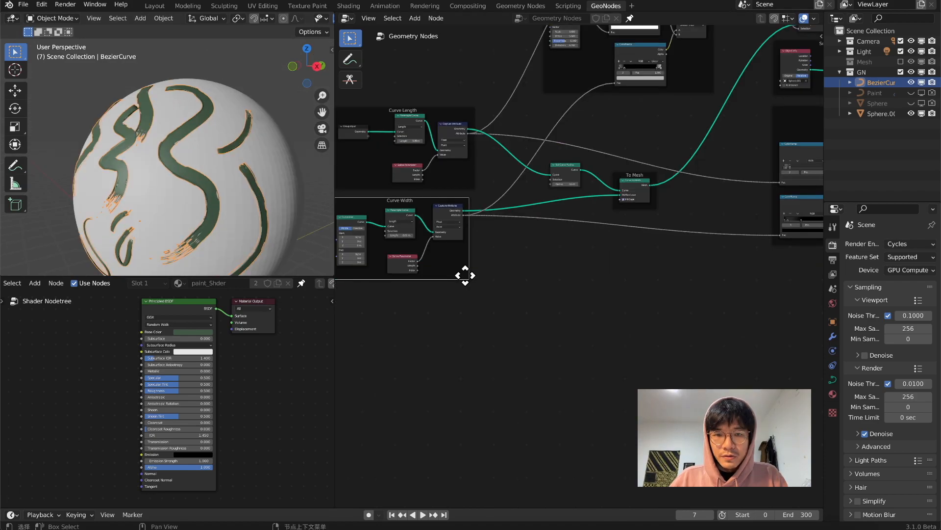
pyautogui.scroll(1, 456, 185)
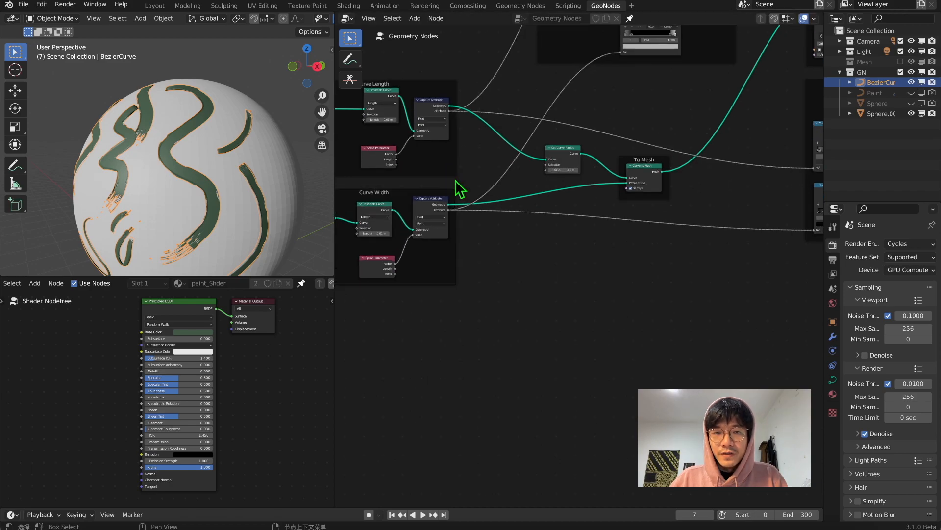
# - Add a Combine XYZ node in the empty space below the To Mesh frame
pyautogui.moveTo(456, 185); pyautogui.dragTo(567, 269, button='middle')
pyautogui.moveTo(576, 337); pyautogui.dragTo(545, 257, button='middle')
pyautogui.hotkey('shift', 'a')
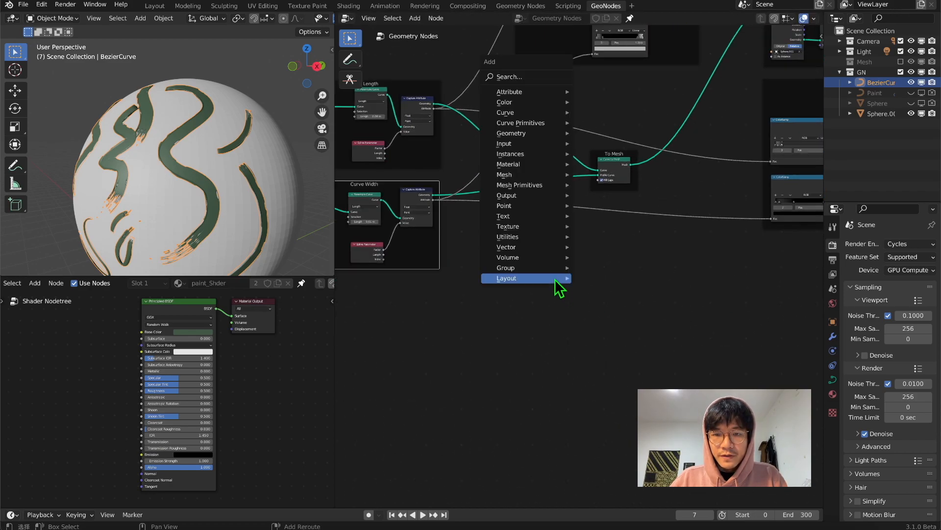
pyautogui.click(522, 81)
pyautogui.write('xyz')
pyautogui.press('Return')
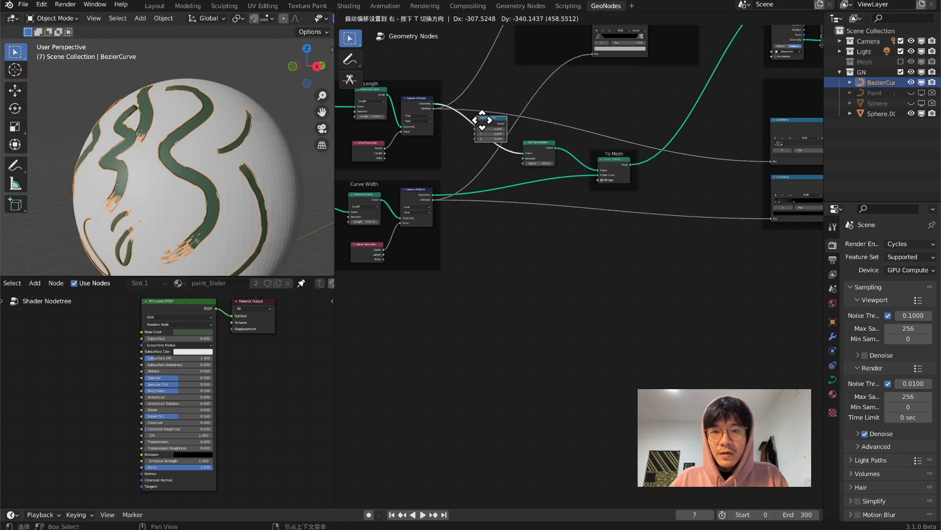
pyautogui.click(577, 269)
# - Connect the captured attribute from Curve Length to the Combine XYZ node's X and the one from Curve Width to its Y
pyautogui.scroll(1, 525, 241)
pyautogui.scroll(1, 458, 139)
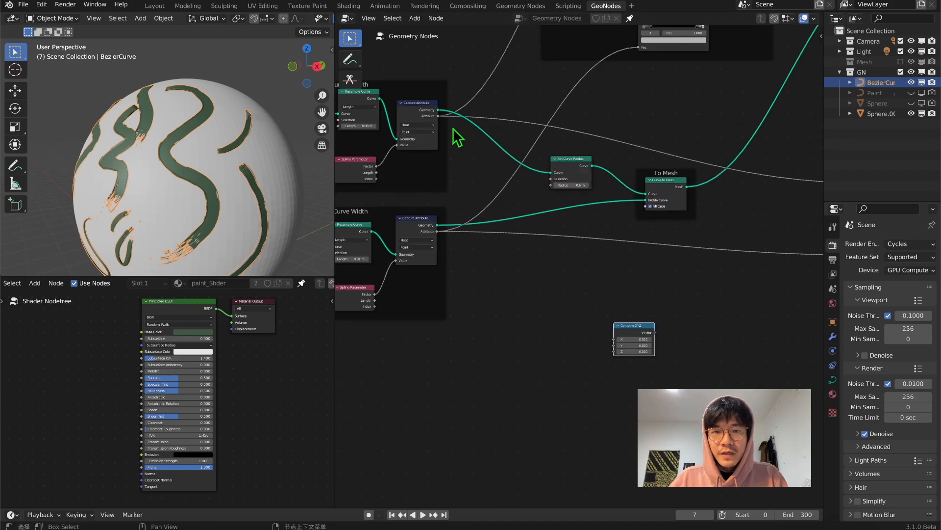
pyautogui.scroll(1, 432, 142)
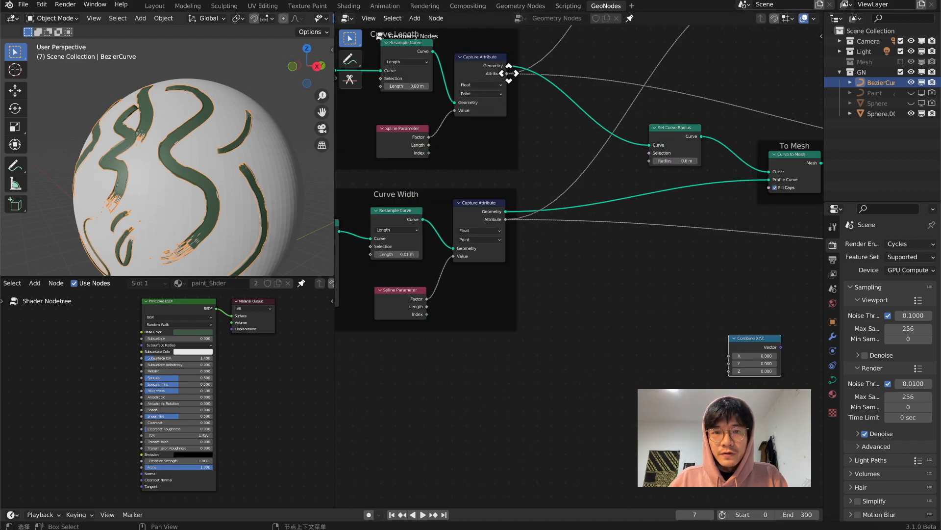
pyautogui.moveTo(509, 74); pyautogui.dragTo(517, 98, button='middle')
pyautogui.moveTo(516, 99); pyautogui.dragTo(757, 323)
pyautogui.moveTo(513, 244); pyautogui.dragTo(733, 348)
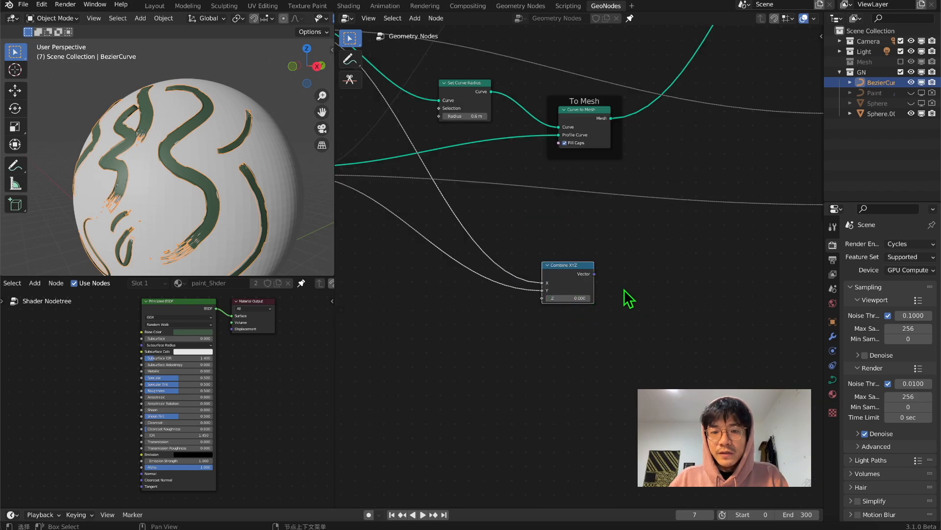
# - Move the Group Output node below the Thickness frame and connect the Combine XYZ vector to it as a new output
pyautogui.scroll(-6, 625, 287)
pyautogui.moveTo(642, 248); pyautogui.dragTo(480, 281, button='middle')
pyautogui.scroll(-4, 489, 275)
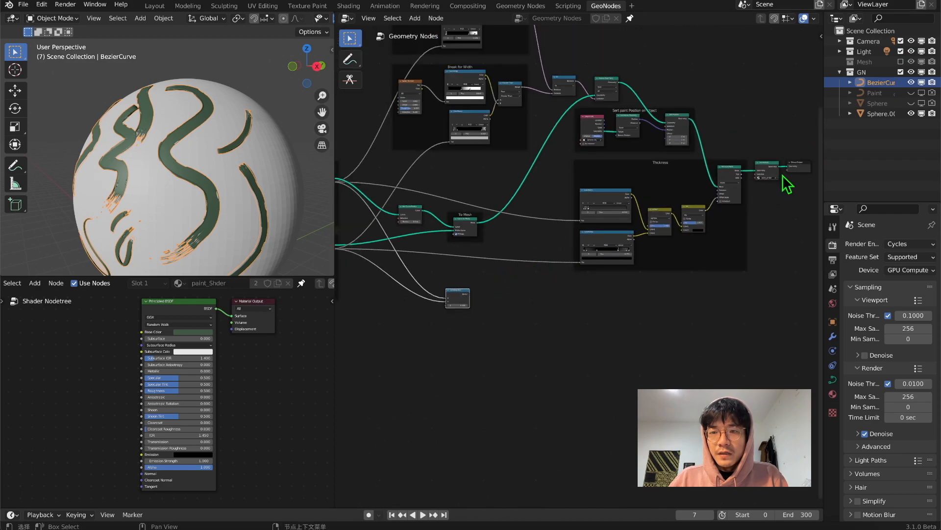
pyautogui.moveTo(798, 169); pyautogui.dragTo(789, 303)
pyautogui.scroll(3, 740, 315)
pyautogui.moveTo(440, 302); pyautogui.dragTo(707, 320)
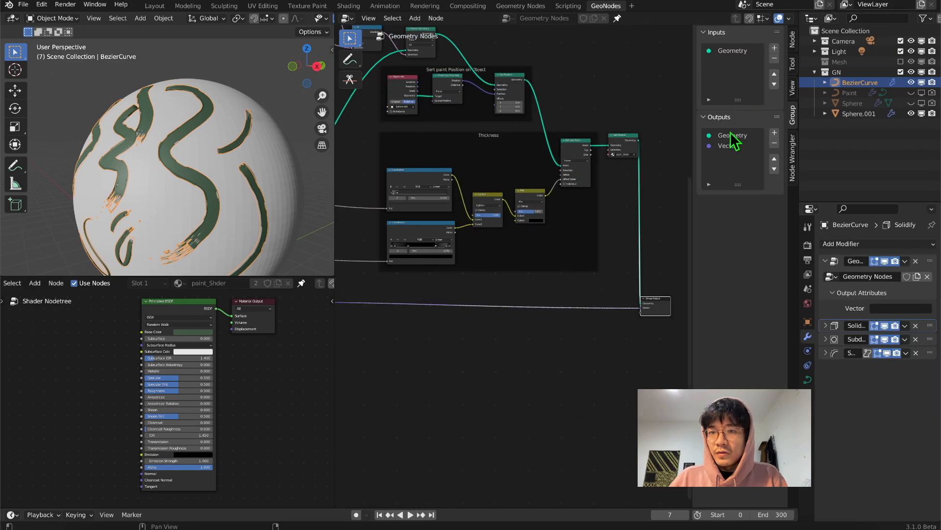
# - Rename the Vector group output to MyUV and enter MyUV as its output attribute name in the Geometry Nodes modifier
pyautogui.click(731, 147)
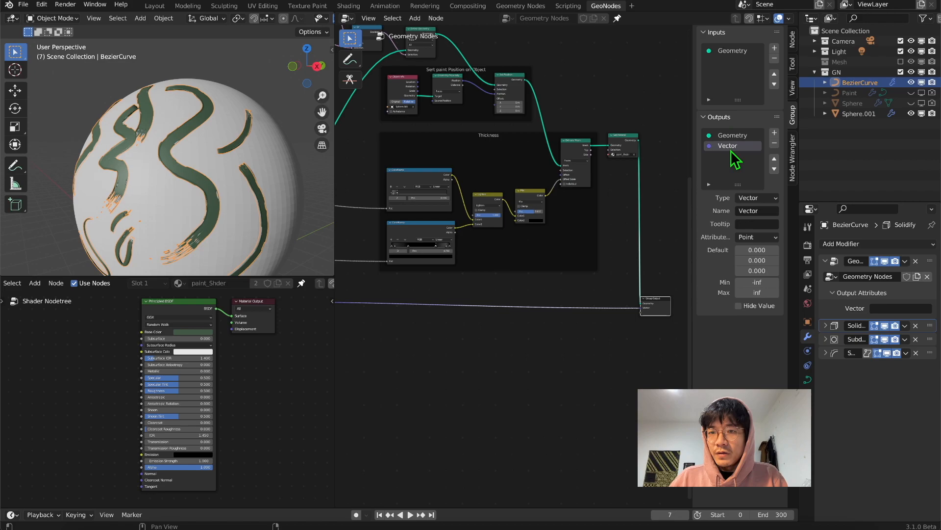
pyautogui.click(763, 210)
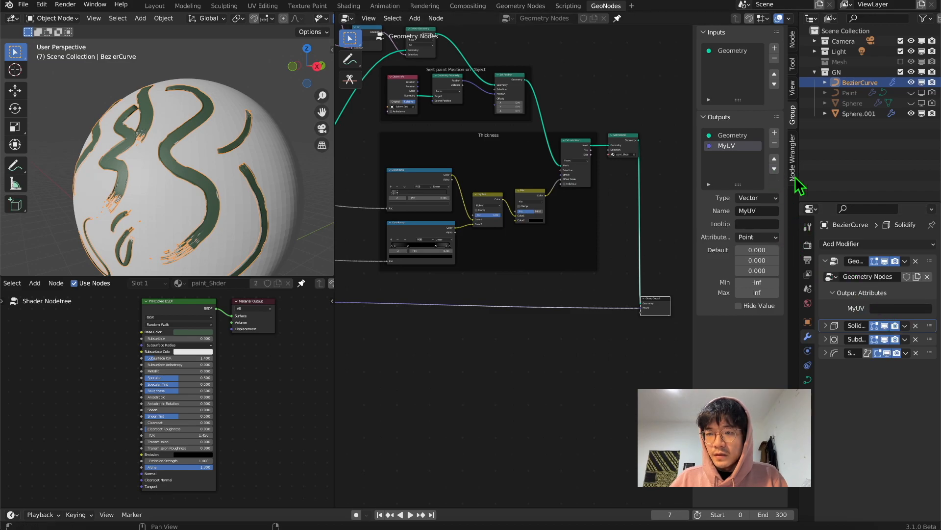
pyautogui.click(877, 307)
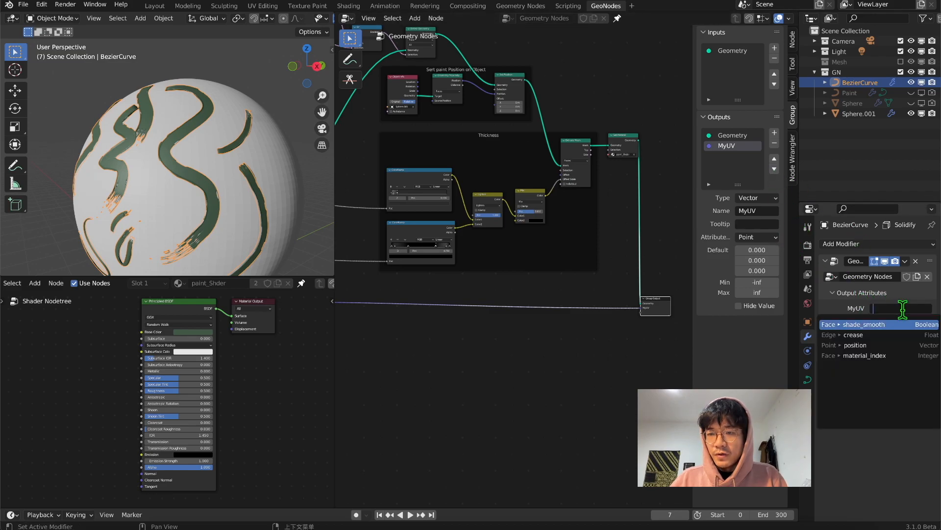
pyautogui.write('M')
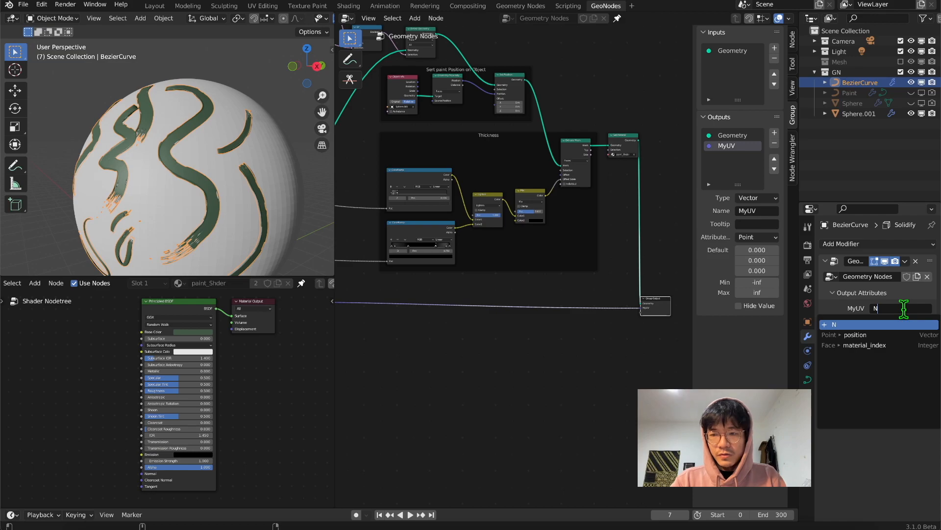
pyautogui.write('y')
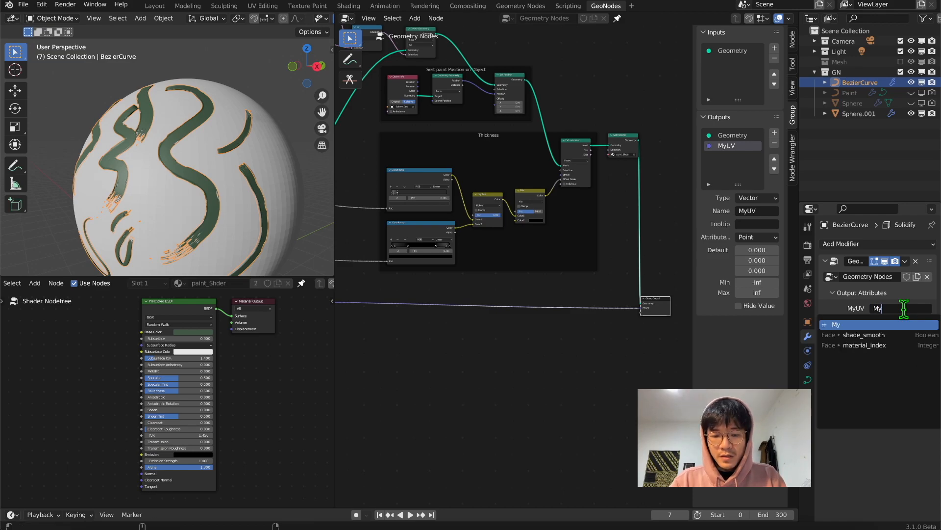
pyautogui.write('UV')
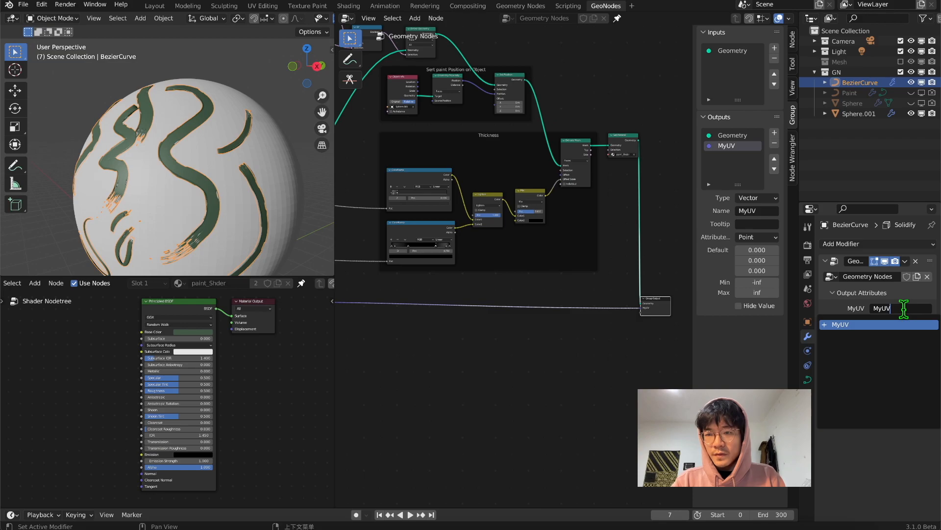
pyautogui.press('Return')
# - Add a layout frame to the node tree and place the Combine XYZ node inside it
pyautogui.press('Home')
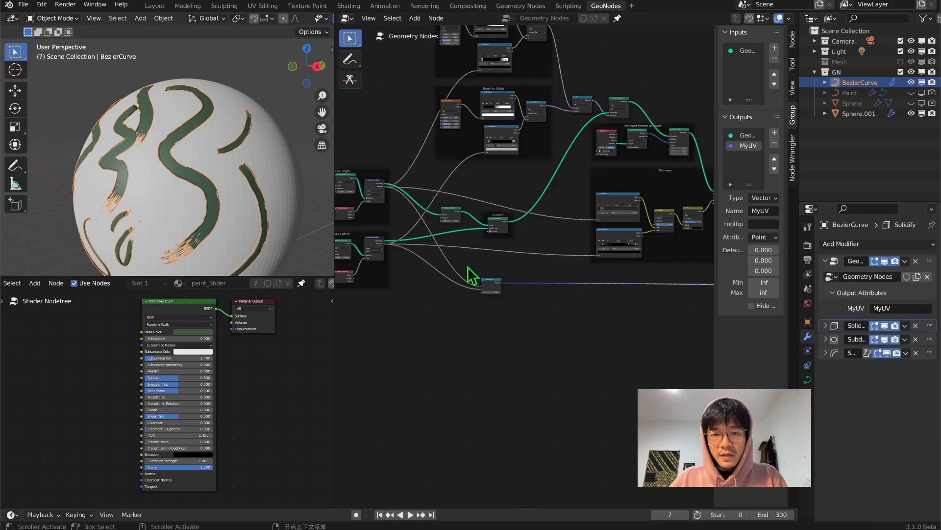
pyautogui.scroll(2, 499, 341)
pyautogui.rightClick(500, 333)
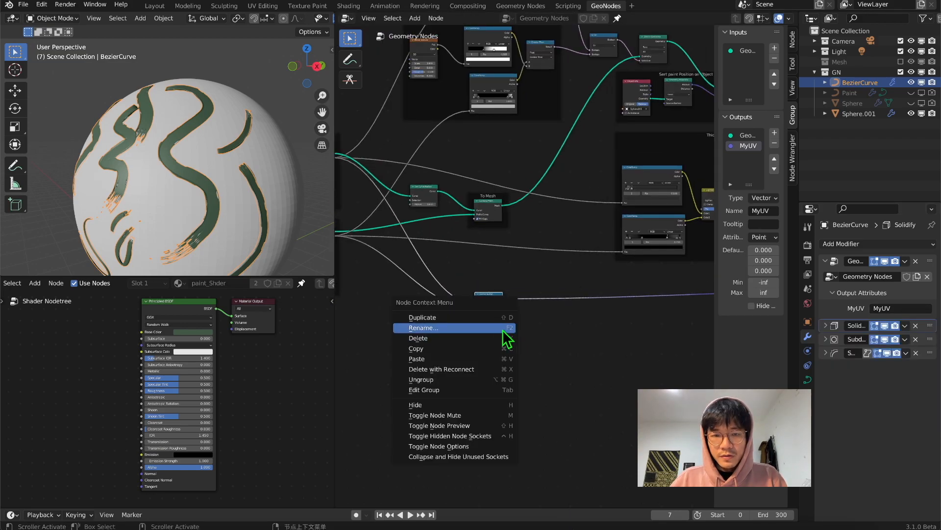
pyautogui.hotkey('shift', 'a')
pyautogui.moveTo(498, 522)
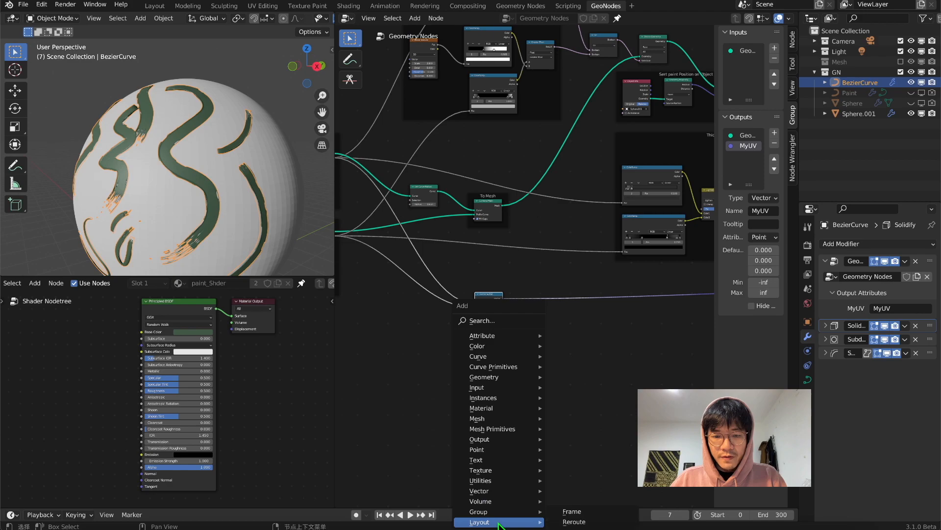
pyautogui.click(582, 511)
pyautogui.click(480, 272)
pyautogui.moveTo(492, 296)
pyautogui.mouseDown()
pyautogui.moveTo(496, 275)
pyautogui.moveTo(497, 298)
pyautogui.mouseUp()
# - Label the frame around the Combine XYZ node UV
pyautogui.rightClick(497, 299)
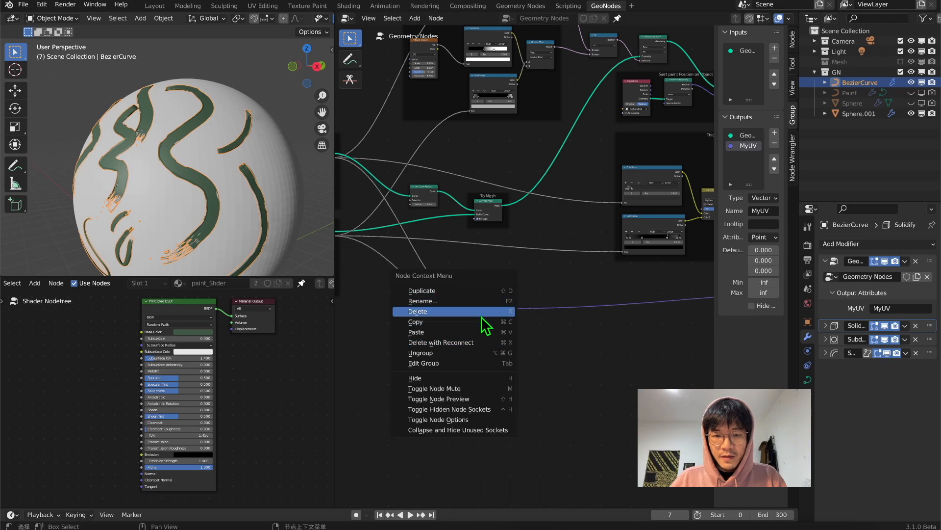
pyautogui.click(495, 309)
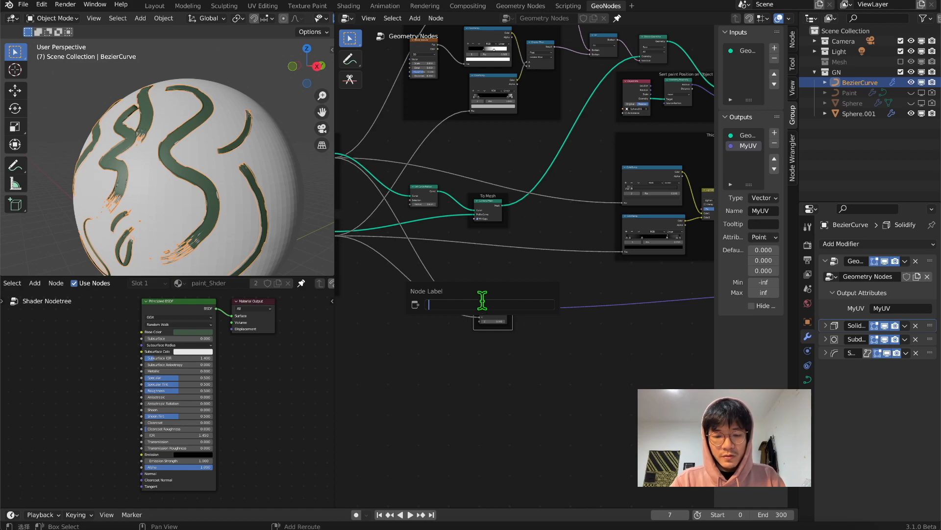
pyautogui.write('UV')
pyautogui.press('Return')
# - Add a Capture Attribute node above the Curve Length frame and set its data type to Integer
pyautogui.moveTo(481, 310); pyautogui.dragTo(558, 300, button='middle')
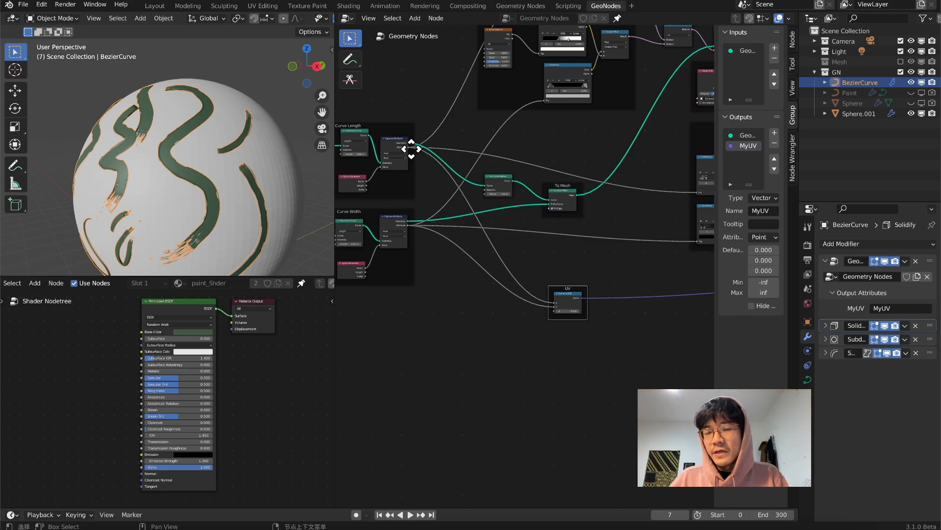
pyautogui.moveTo(410, 165); pyautogui.dragTo(544, 183, button='middle')
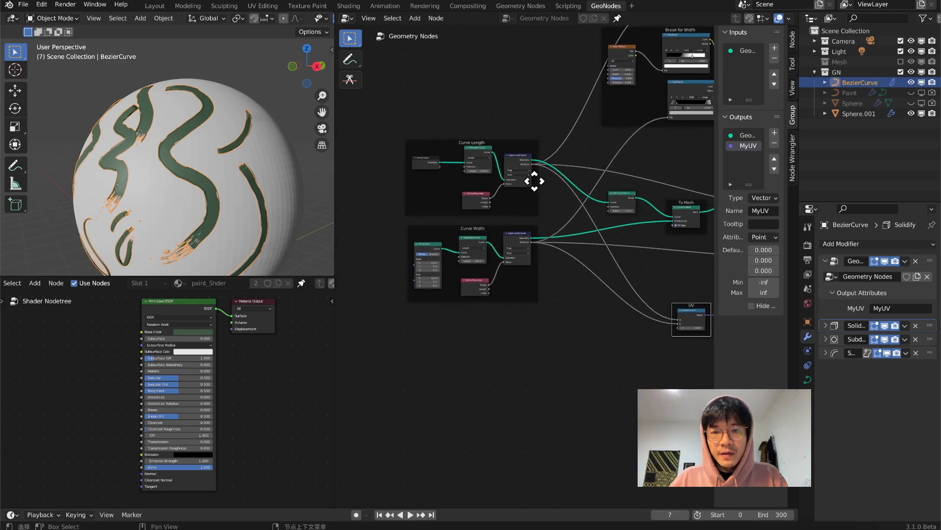
pyautogui.keyDown('ctrl'); pyautogui.moveTo(415, 133); pyautogui.dragTo(462, 144, button='middle'); pyautogui.keyUp('ctrl')
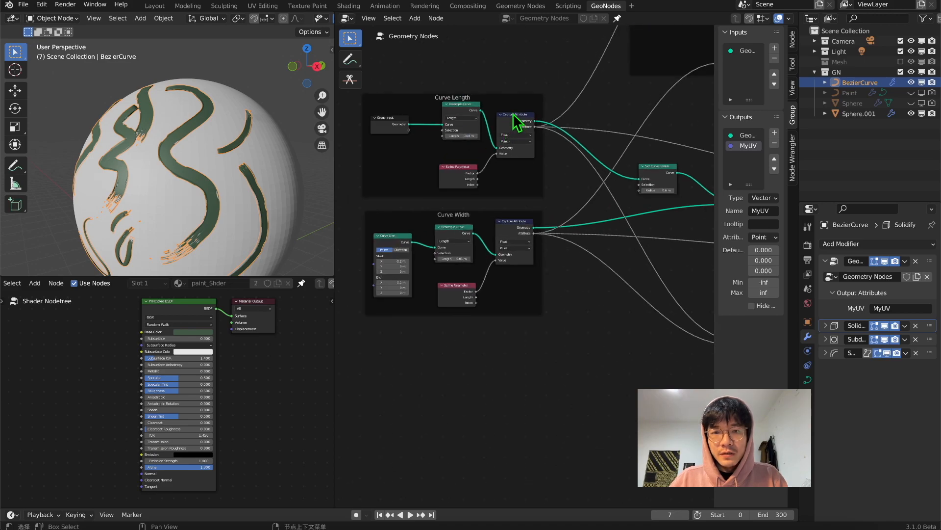
pyautogui.moveTo(513, 114); pyautogui.dragTo(499, 171, button='middle')
pyautogui.hotkey('shift', 'a')
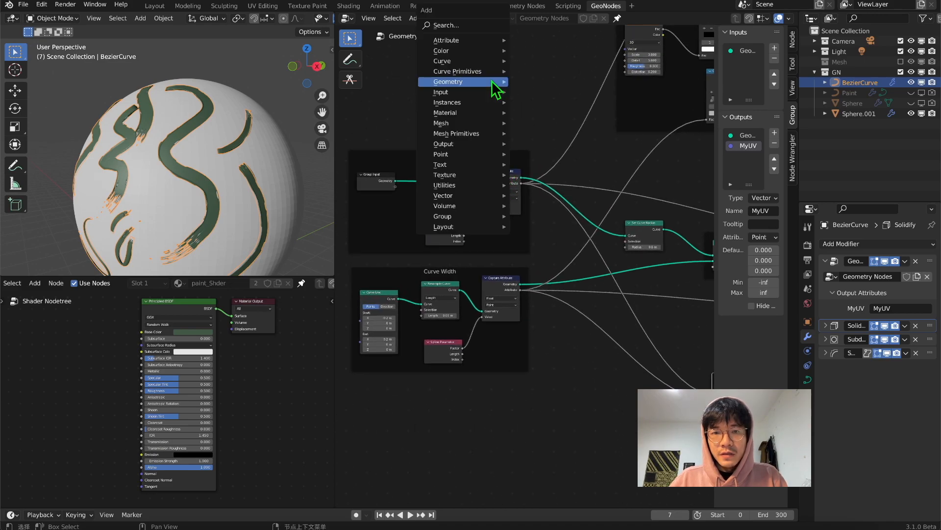
pyautogui.click(474, 26)
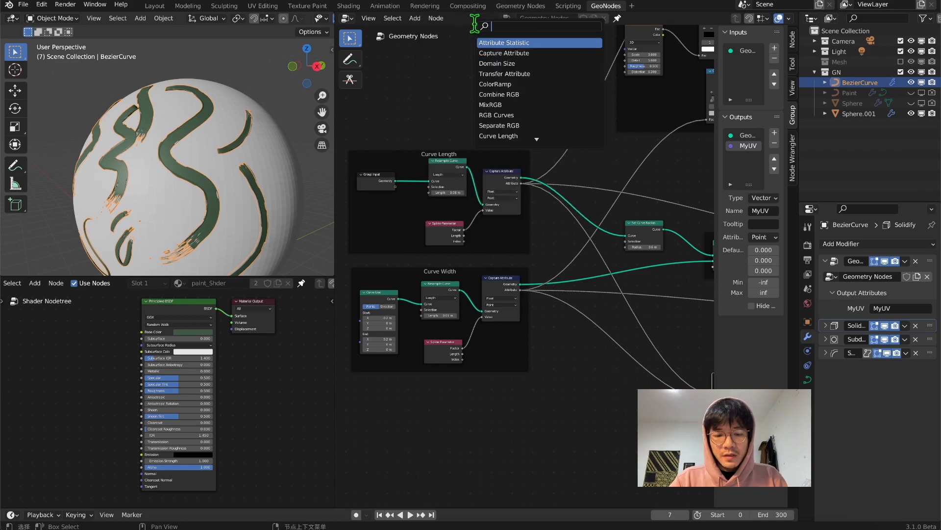
pyautogui.write('ca')
pyautogui.press('Down')
pyautogui.press('Up')
pyautogui.press('Return')
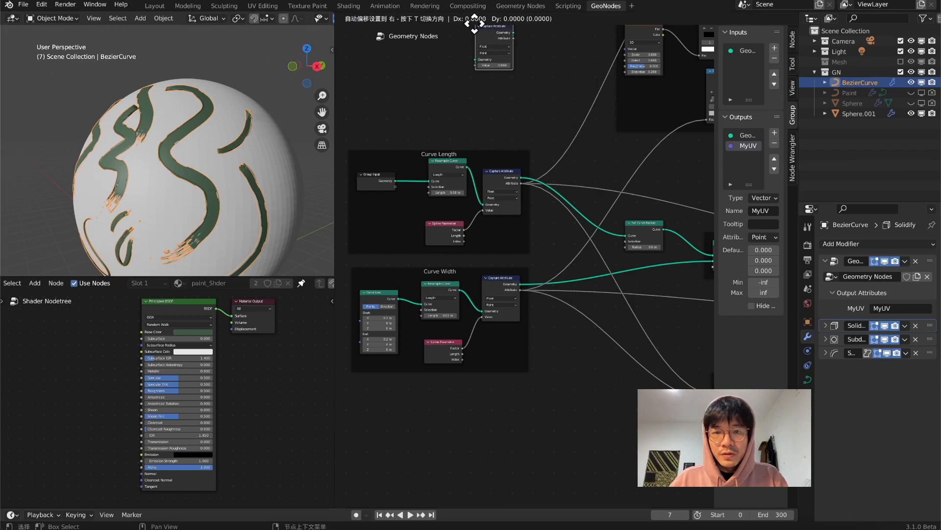
pyautogui.click(512, 84)
pyautogui.click(534, 109)
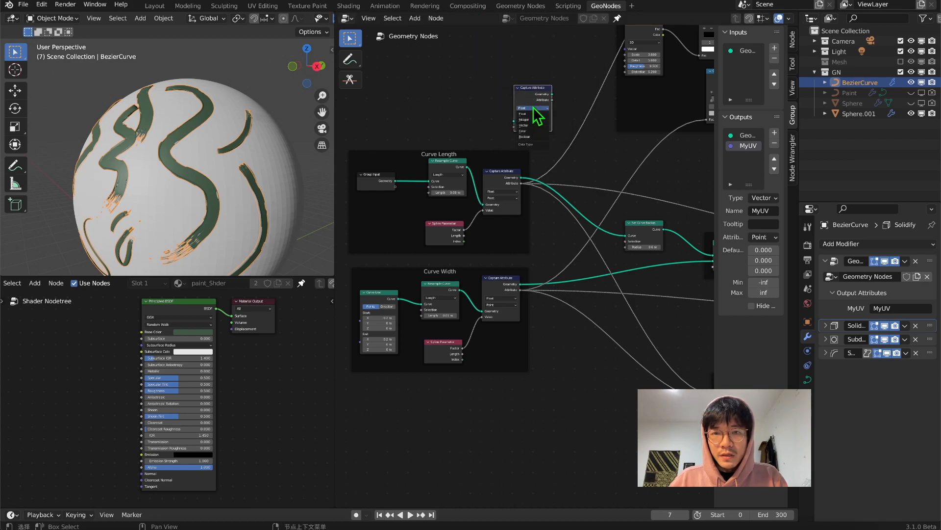
pyautogui.click(532, 119)
# - Add an Index node beside the Integer Capture Attribute node
pyautogui.moveTo(533, 114); pyautogui.dragTo(487, 106, button='middle')
pyautogui.hotkey('shift', 'a')
pyautogui.write('ind')
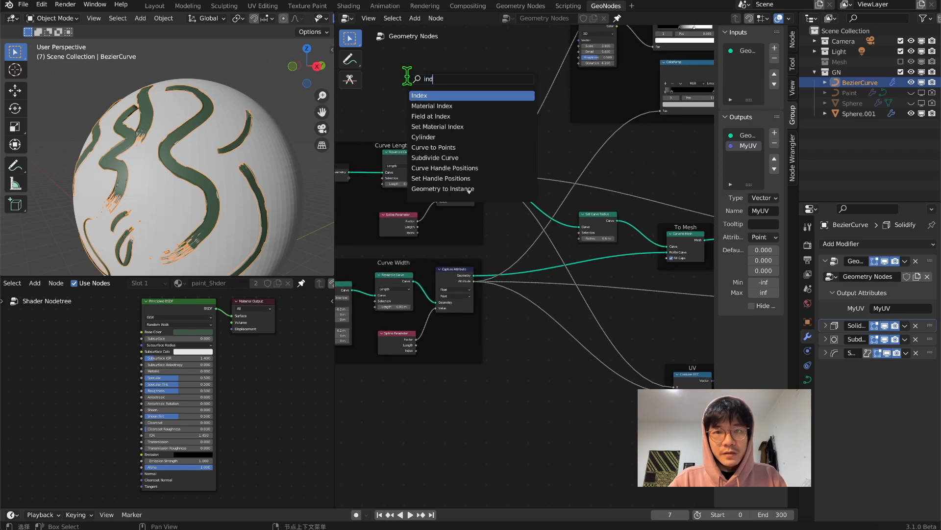
pyautogui.press('Down')
pyautogui.press('Up')
pyautogui.press('Return')
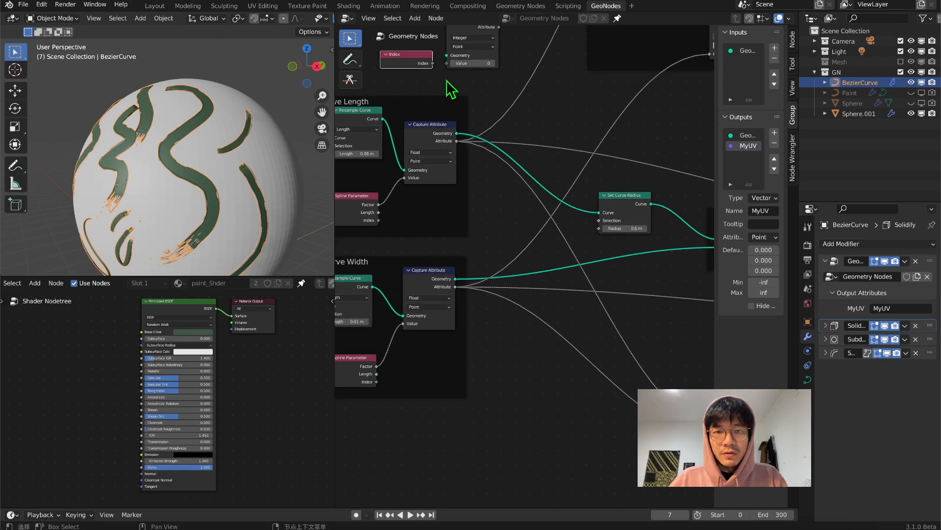
# - Feed Index into the Integer Capture Attribute node's value and insert that node into the geometry link inside the Curve Length frame
pyautogui.click(463, 248)
pyautogui.press('g')
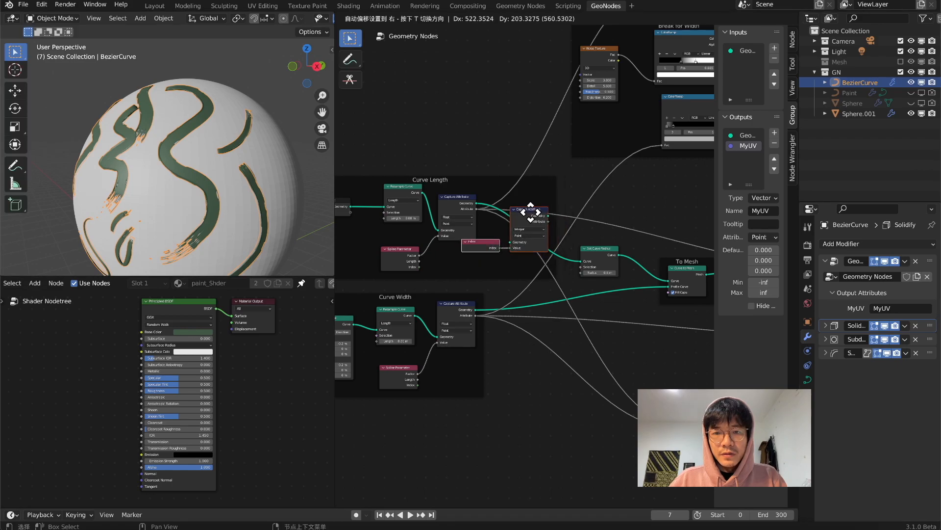
pyautogui.click(530, 211)
# - Set the Integer Capture Attribute node's domain to Spline
pyautogui.scroll(1, 535, 223)
pyautogui.scroll(1, 535, 224)
pyautogui.click(519, 200)
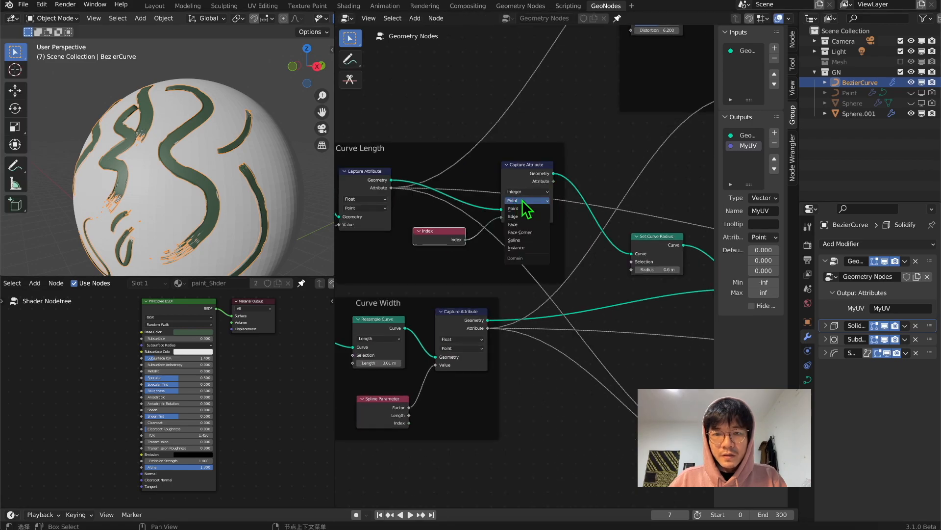
pyautogui.click(514, 242)
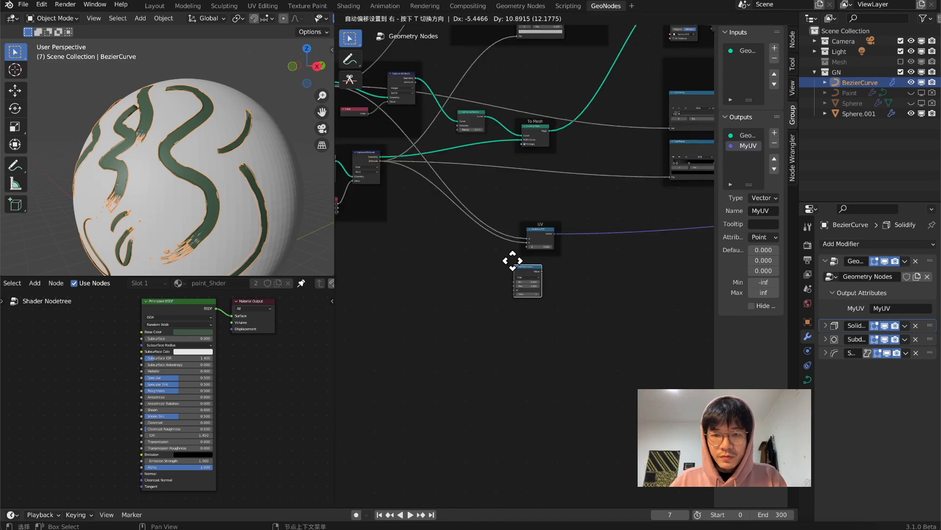
# - Place a Random Value node below the UV frame and connect the captured spline index attribute to its ID
pyautogui.click(526, 284)
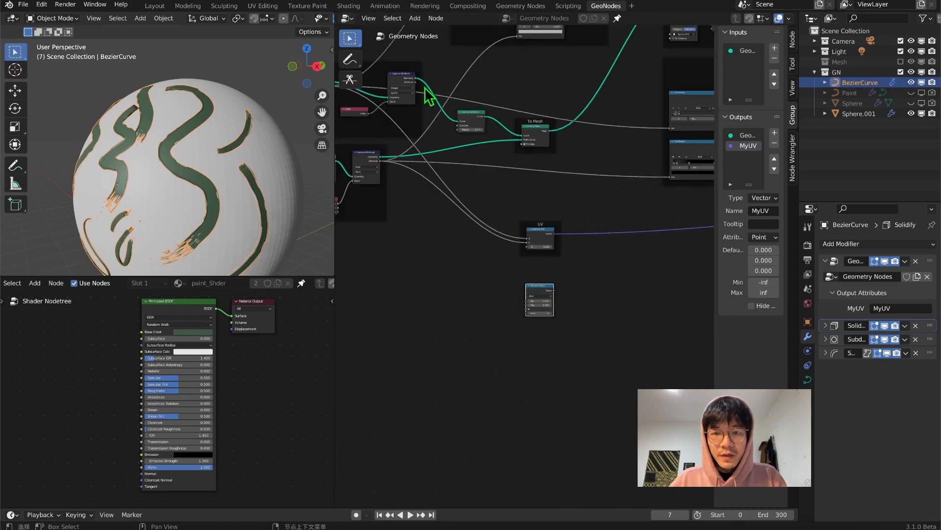
pyautogui.scroll(1, 425, 88)
pyautogui.moveTo(398, 53); pyautogui.dragTo(527, 316)
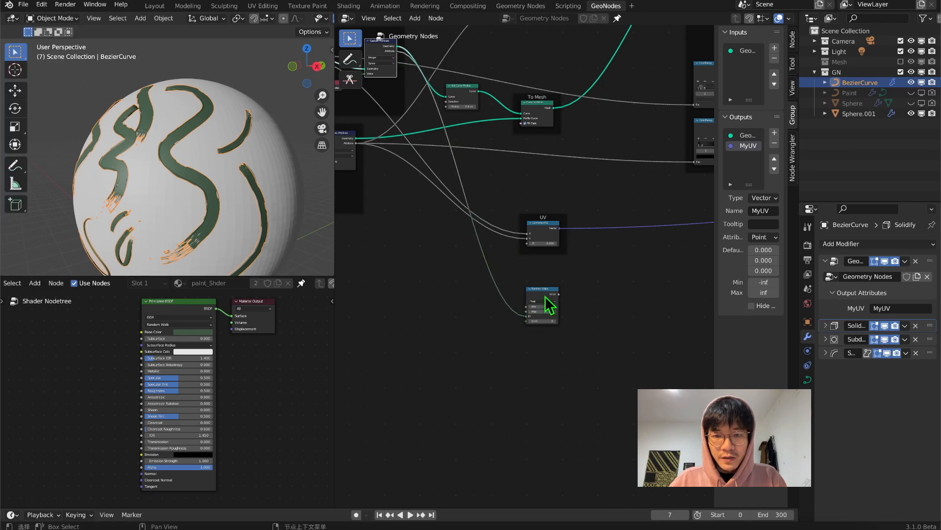
pyautogui.scroll(2, 546, 296)
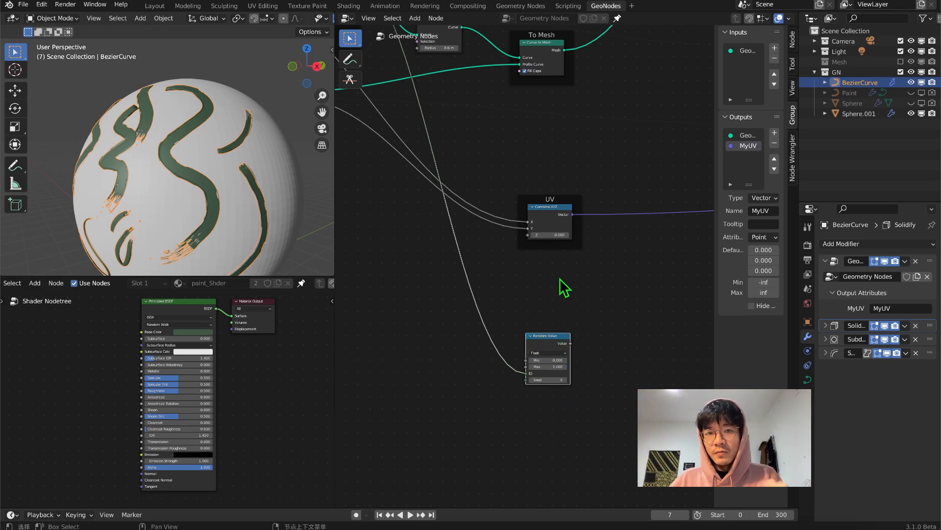
pyautogui.moveTo(557, 335); pyautogui.dragTo(561, 334)
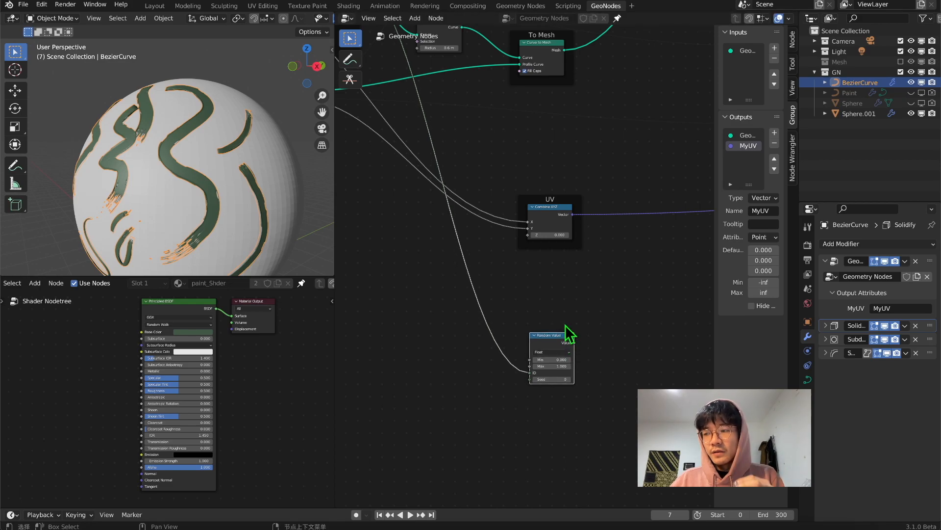
# - Put the Random Value node in its own frame and label the frame RandomIndex
pyautogui.moveTo(559, 263); pyautogui.dragTo(545, 212, button='middle')
pyautogui.hotkey('ctrl', 'j')
pyautogui.press('F2')
pyautogui.write('R')
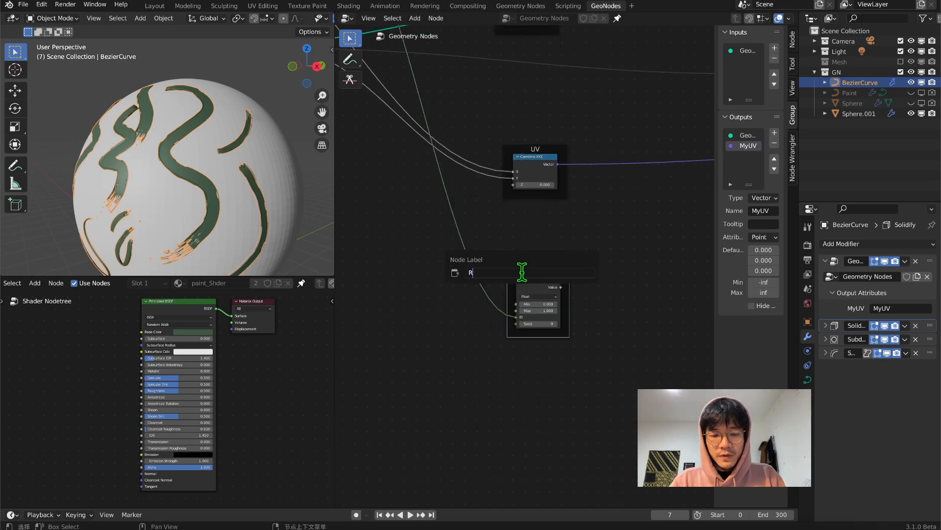
pyautogui.write('andomIndex')
pyautogui.press('Return')
# - Connect the Random Value output to the Group Output as a new output and rename that output RandomIndex
pyautogui.scroll(-4, 561, 291)
pyautogui.moveTo(568, 277); pyautogui.dragTo(416, 308, button='middle')
pyautogui.moveTo(418, 313); pyautogui.dragTo(682, 236)
pyautogui.click(750, 156)
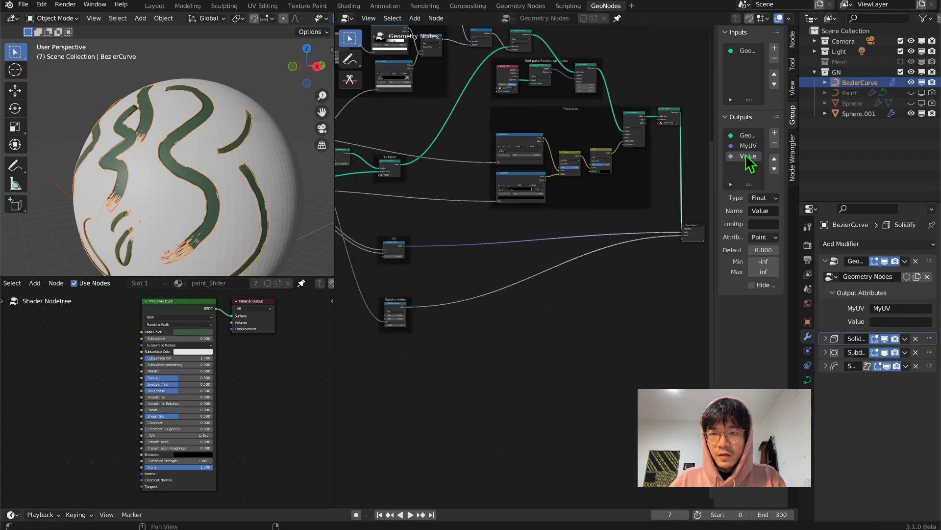
pyautogui.click(774, 210)
pyautogui.write('RandomIndex')
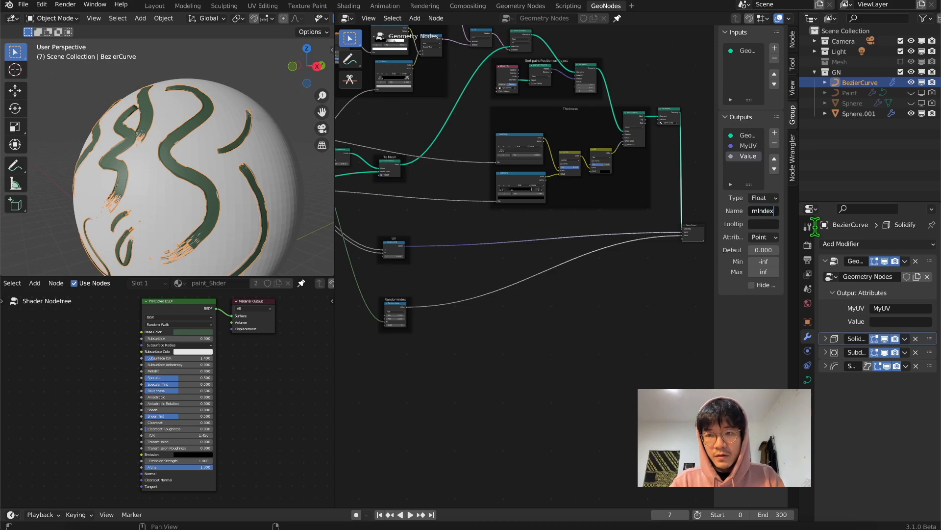
pyautogui.press('Return')
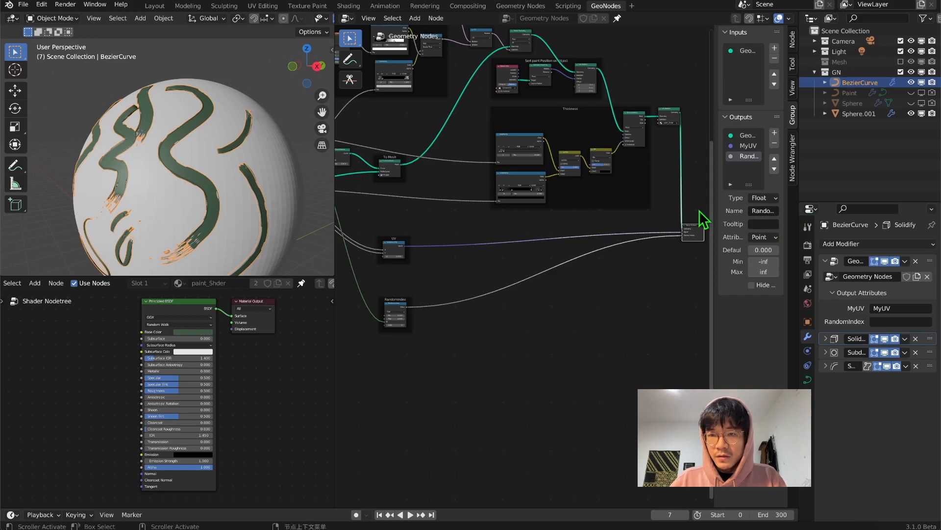
# - Copy the output name RandomIndex into the matching output attribute field of the Geometry Nodes modifier
pyautogui.moveTo(774, 210); pyautogui.dragTo(740, 211)
pyautogui.hotkey('ctrl', 'c')
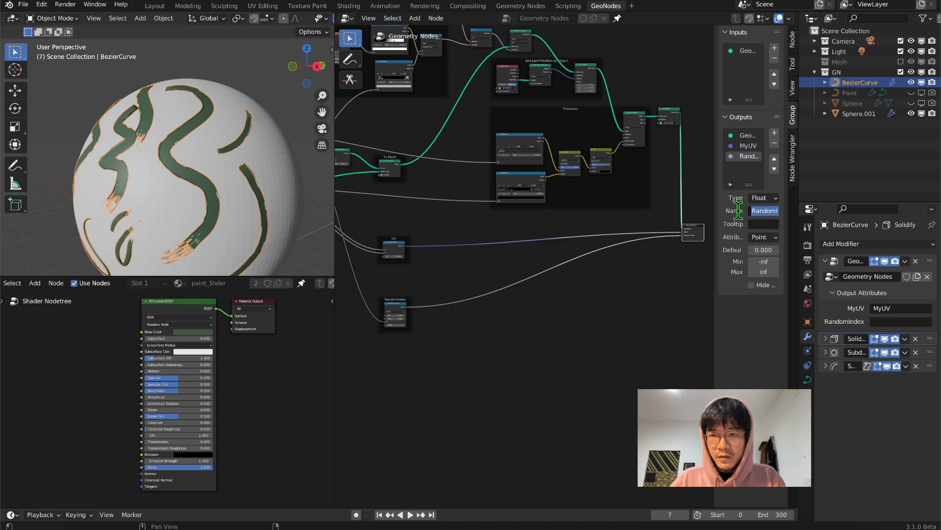
pyautogui.click(902, 322)
pyautogui.hotkey('ctrl', 'v')
pyautogui.press('Return')
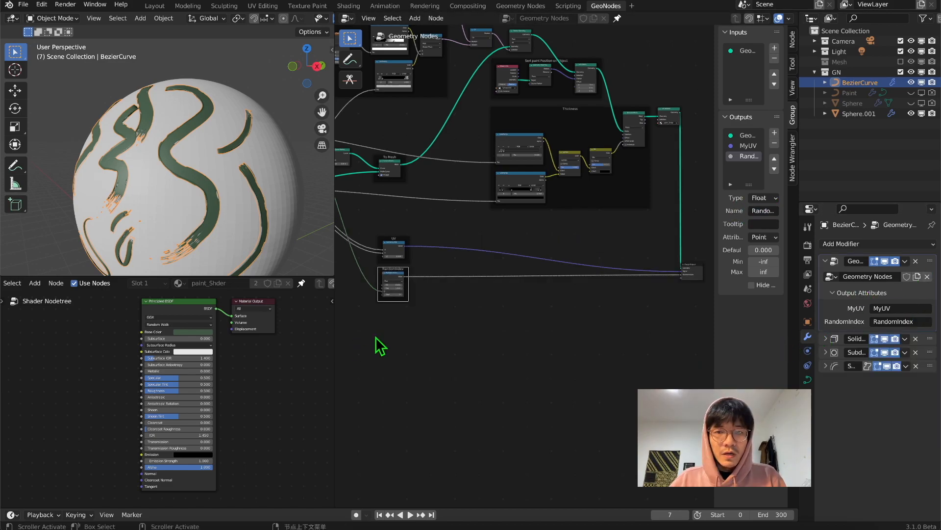
# - Make the 3D viewport taller and switch the large geometry node area to the Shader Editor, showing the paint material's nodes
pyautogui.scroll(-5, 491, 321)
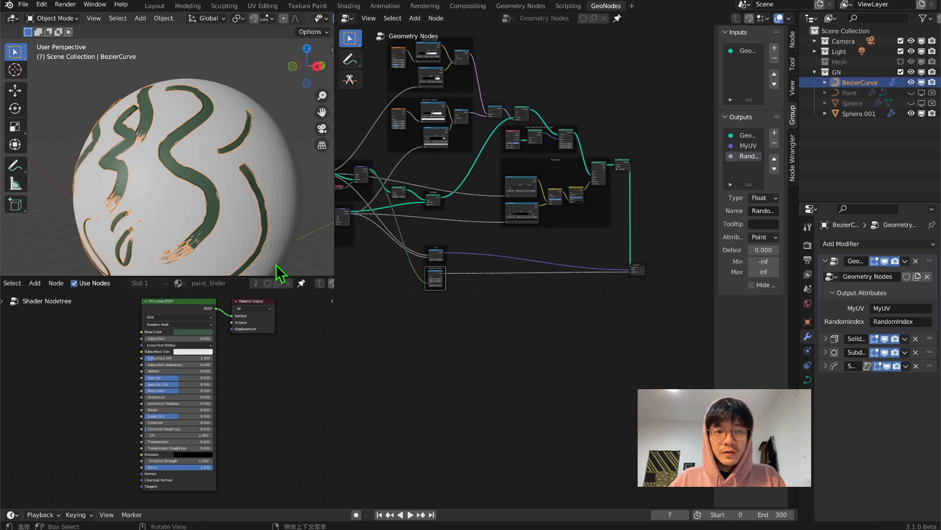
pyautogui.moveTo(271, 276); pyautogui.dragTo(272, 333)
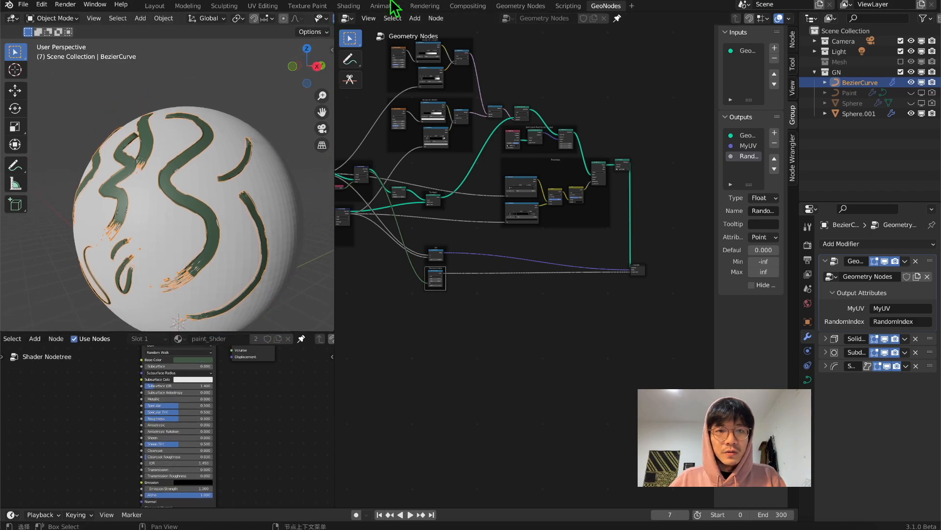
pyautogui.click(348, 20)
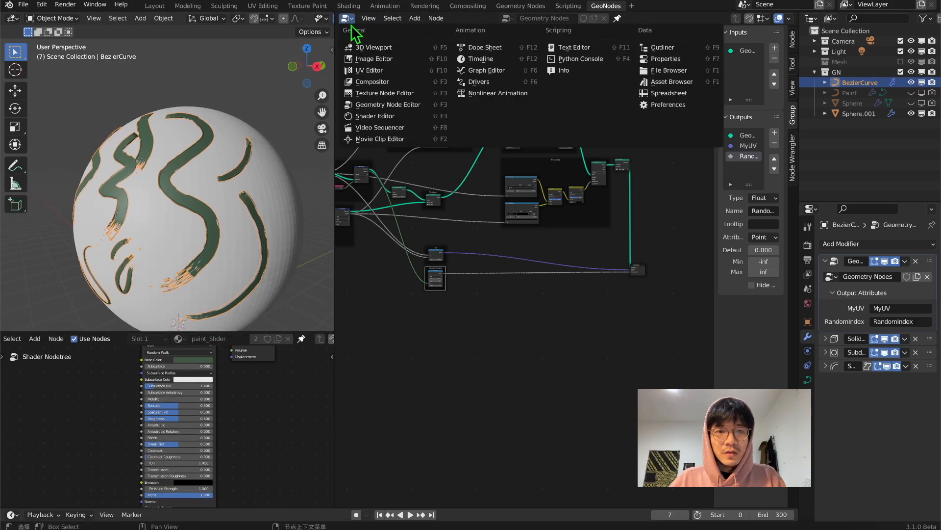
pyautogui.click(385, 117)
pyautogui.scroll(-1, 443, 182)
pyautogui.moveTo(395, 208); pyautogui.dragTo(612, 187, button='middle')
pyautogui.scroll(12, 619, 167)
pyautogui.scroll(-3, 527, 275)
pyautogui.moveTo(534, 205); pyautogui.dragTo(456, 231, button='middle')
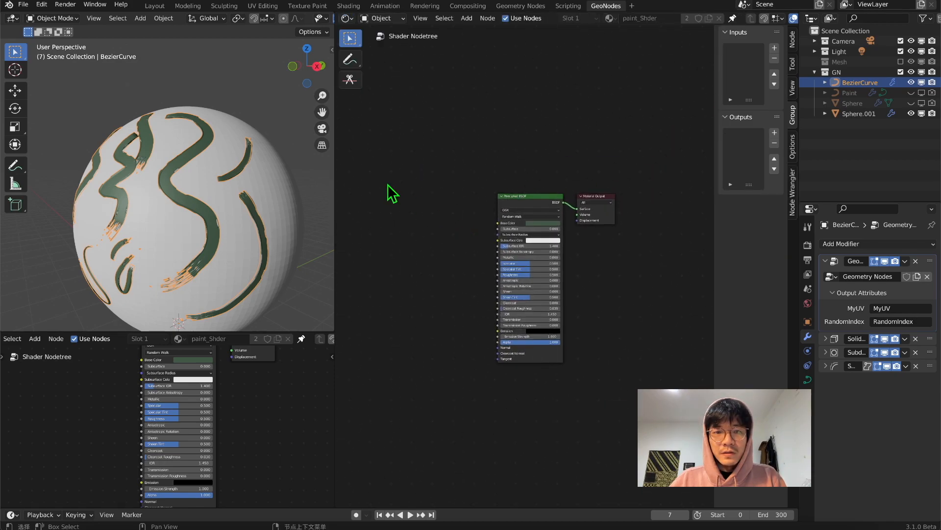
# - Add an Attribute node to the paint material, placed in front of the Principled BSDF
pyautogui.hotkey('shift', 'a')
pyautogui.click(375, 77)
pyautogui.write('s')
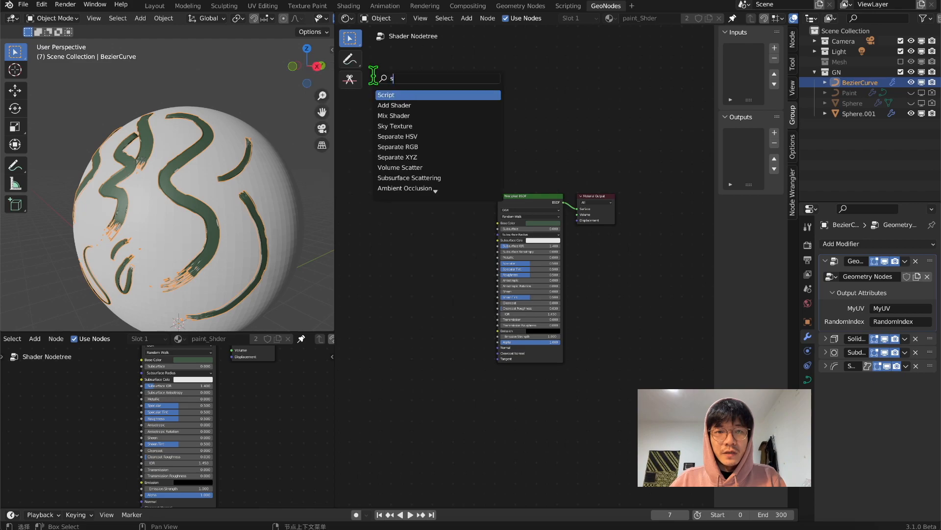
pyautogui.press('BackSpace')
pyautogui.scroll(4, 454, 100)
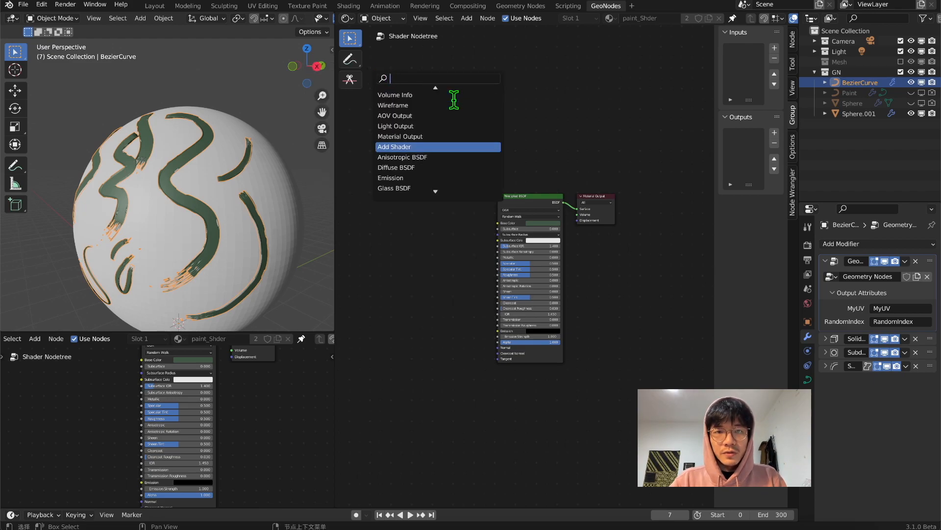
pyautogui.write('s')
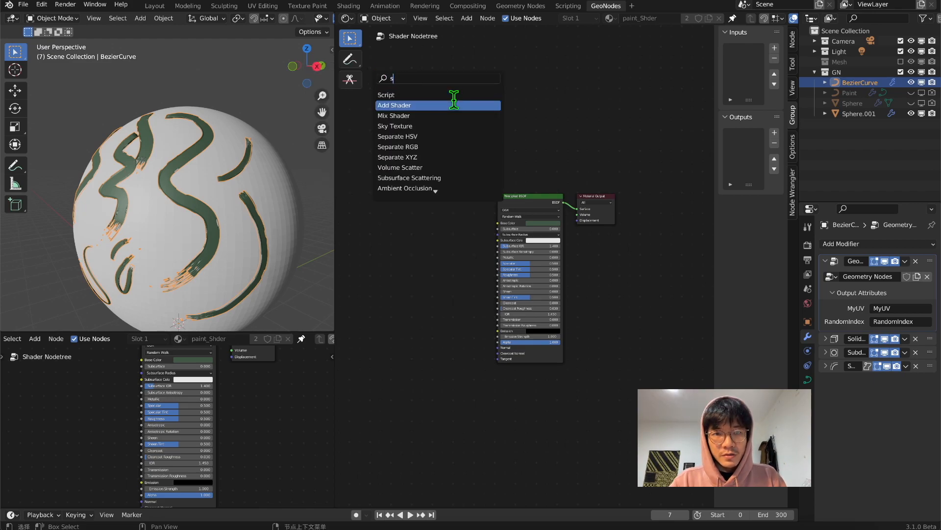
pyautogui.press('BackSpace')
pyautogui.write('a')
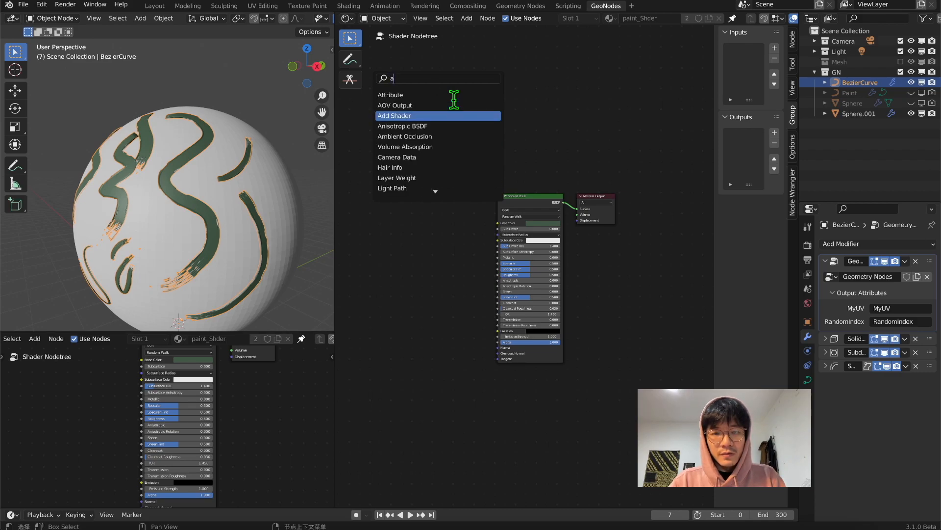
pyautogui.press('Up')
pyautogui.press('Up')
pyautogui.press('Return')
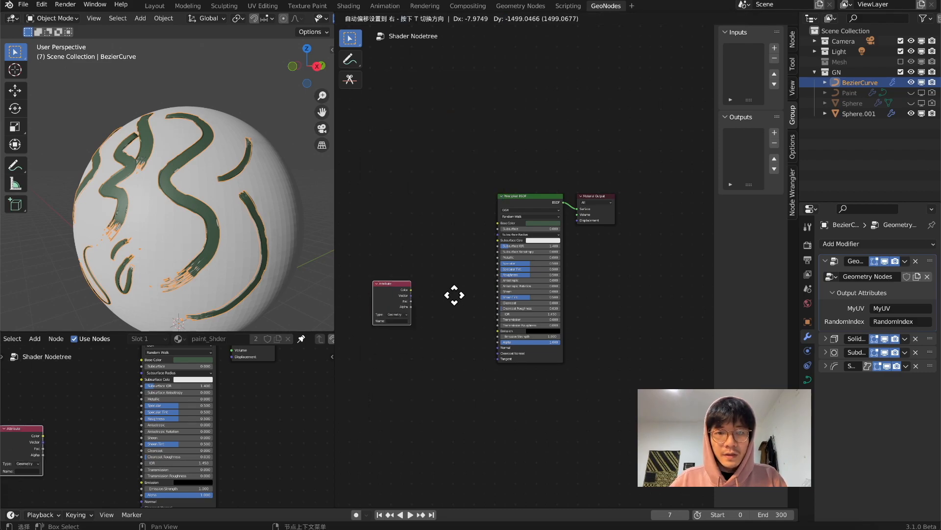
pyautogui.click(443, 236)
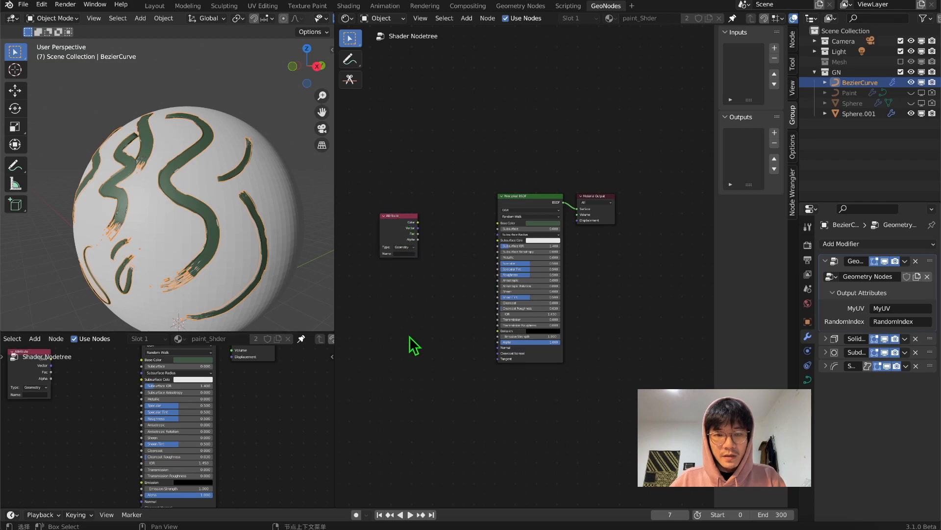
# - Duplicate the Attribute node, name the upper one MyUV and the lower one RandomIndex, and arrange them in a column
pyautogui.hotkey('shift', 'd')
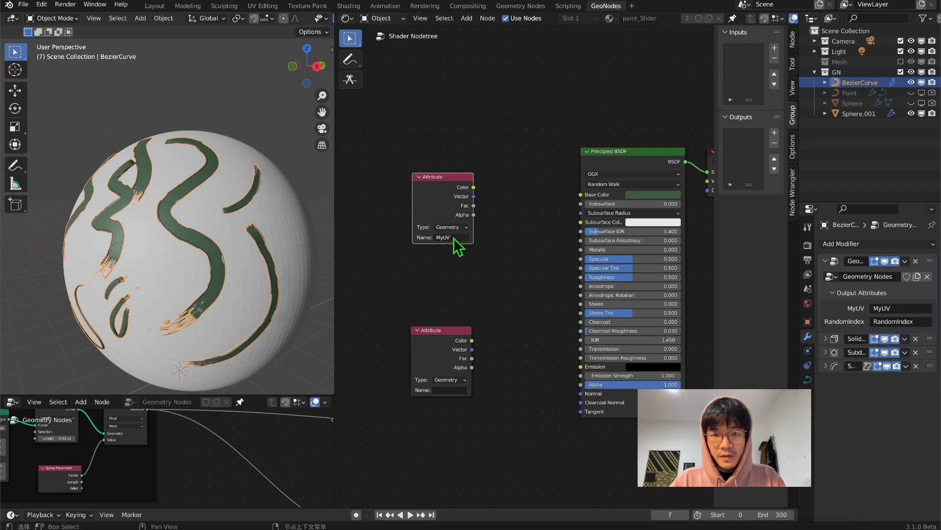
pyautogui.moveTo(436, 212); pyautogui.dragTo(408, 197)
pyautogui.moveTo(465, 268); pyautogui.dragTo(472, 199, button='middle')
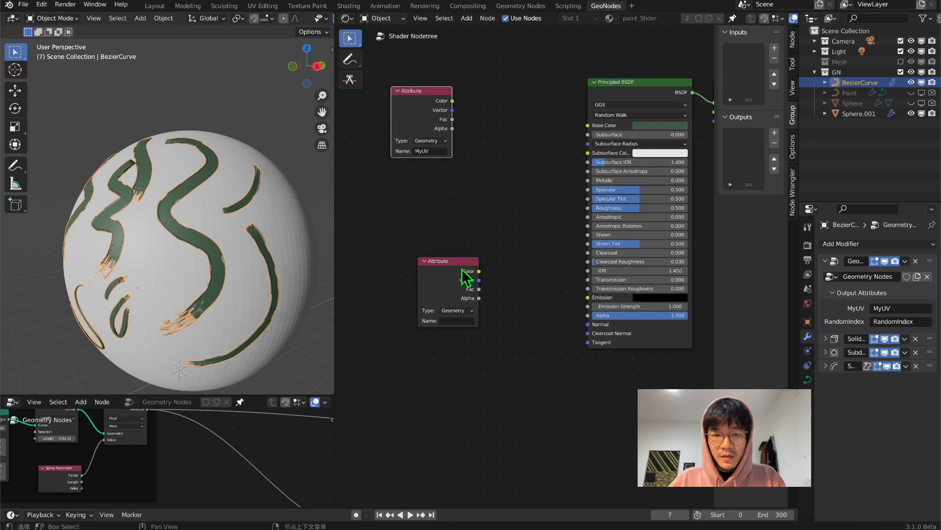
pyautogui.moveTo(465, 273); pyautogui.dragTo(446, 269)
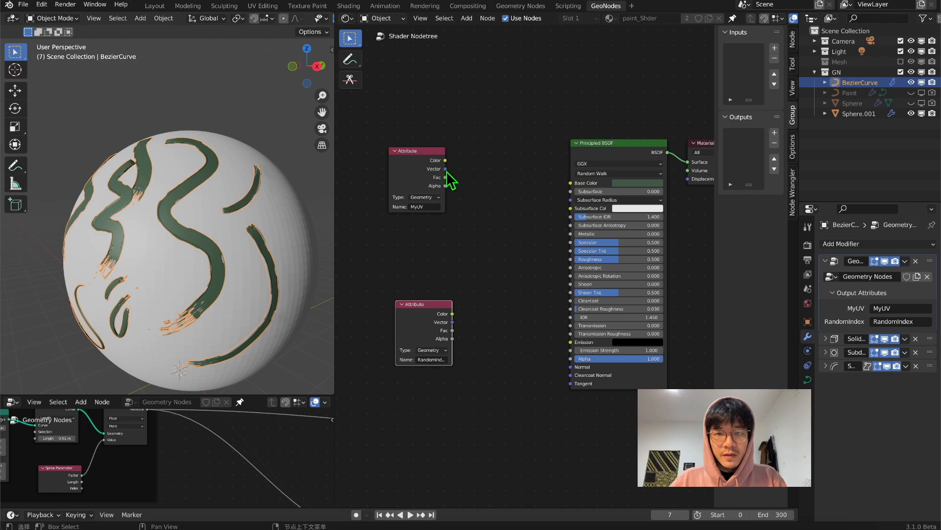
# - Connect the MyUV Attribute node's Vector output to the Principled BSDF's Base Color and check the strokes from another angle
pyautogui.click(445, 172)
pyautogui.moveTo(446, 169); pyautogui.dragTo(567, 183)
pyautogui.moveTo(255, 225)
pyautogui.mouseDown(button='middle')
pyautogui.moveTo(233, 230)
pyautogui.moveTo(252, 246)
pyautogui.mouseUp(button='middle')
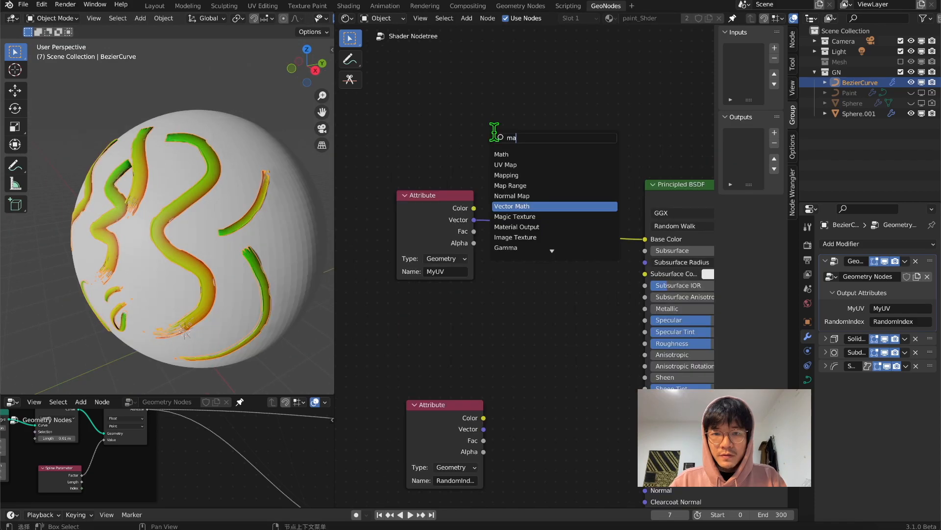
# - Insert a Vector Math node set to Multiply between the MyUV Attribute's Vector output and Base Color, spacing the Attribute node away from it
pyautogui.press('Return')
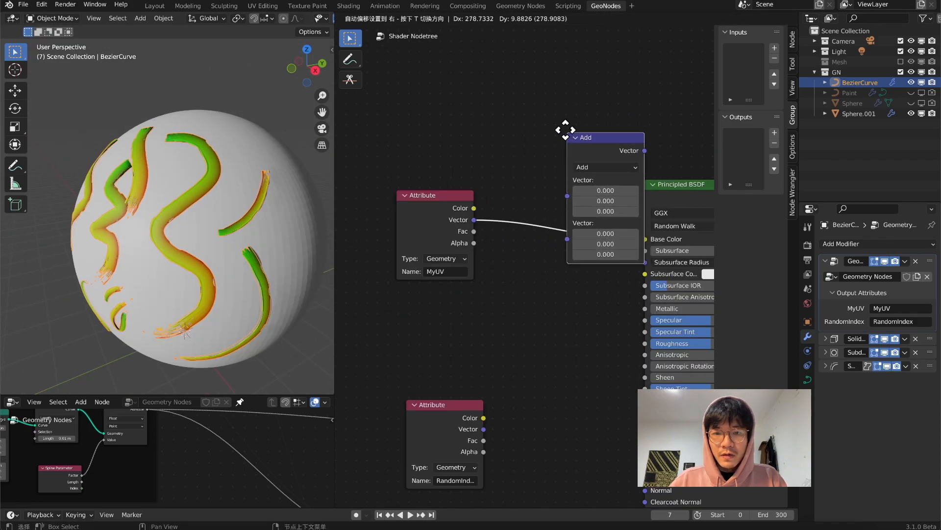
pyautogui.click(523, 136)
pyautogui.click(545, 173)
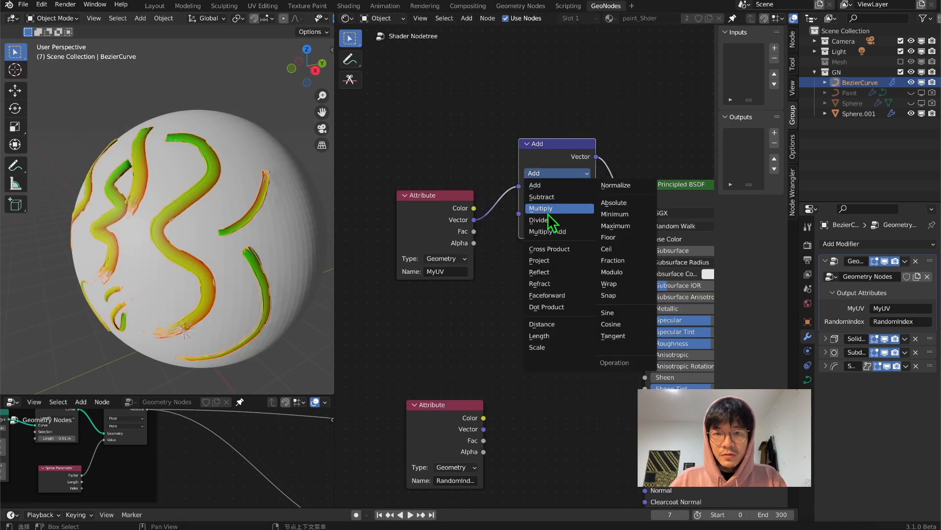
pyautogui.click(557, 208)
pyautogui.moveTo(439, 199); pyautogui.dragTo(407, 164)
# - Set the Multiply vector's X component to 1 and place the Multiply node closer to the MyUV Attribute node
pyautogui.click(544, 207)
pyautogui.write('1')
pyautogui.press('Return')
pyautogui.moveTo(557, 160); pyautogui.dragTo(518, 165)
pyautogui.moveTo(250, 240); pyautogui.dragTo(279, 235, button='middle')
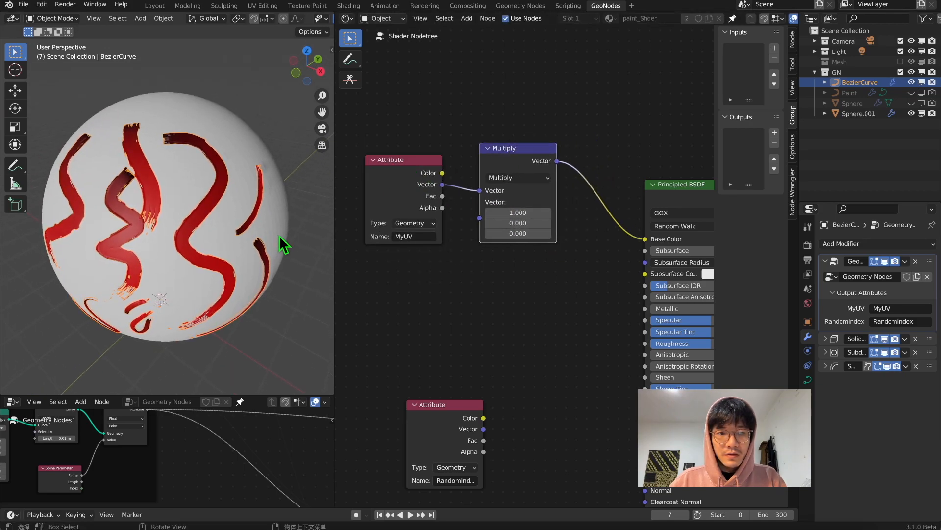
# - Set the Multiply vector's X component to 0 and its Y component to 1 to preview the other UV direction
pyautogui.click(521, 215)
pyautogui.write('0')
pyautogui.press('Return')
pyautogui.click(521, 223)
pyautogui.write('1')
pyautogui.press('Return')
pyautogui.moveTo(271, 223); pyautogui.dragTo(309, 221, button='middle')
# - Set all three components of the Multiply node's vector to 1
pyautogui.moveTo(469, 240); pyautogui.dragTo(557, 164, button='middle')
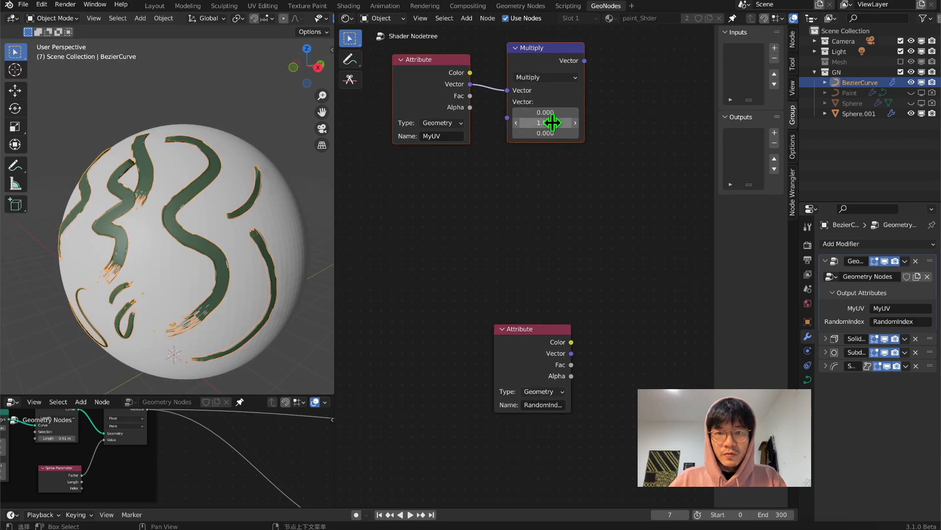
pyautogui.click(552, 123)
pyautogui.press('Escape')
pyautogui.moveTo(550, 113); pyautogui.dragTo(550, 134)
pyautogui.write('1')
pyautogui.press('Return')
# - Reposition the RandomIndex Attribute node and connect its Fac output to the Principled BSDF's Base Color
pyautogui.moveTo(536, 333); pyautogui.dragTo(447, 300)
pyautogui.scroll(-4, 532, 297)
pyautogui.moveTo(533, 297); pyautogui.dragTo(448, 299, button='middle')
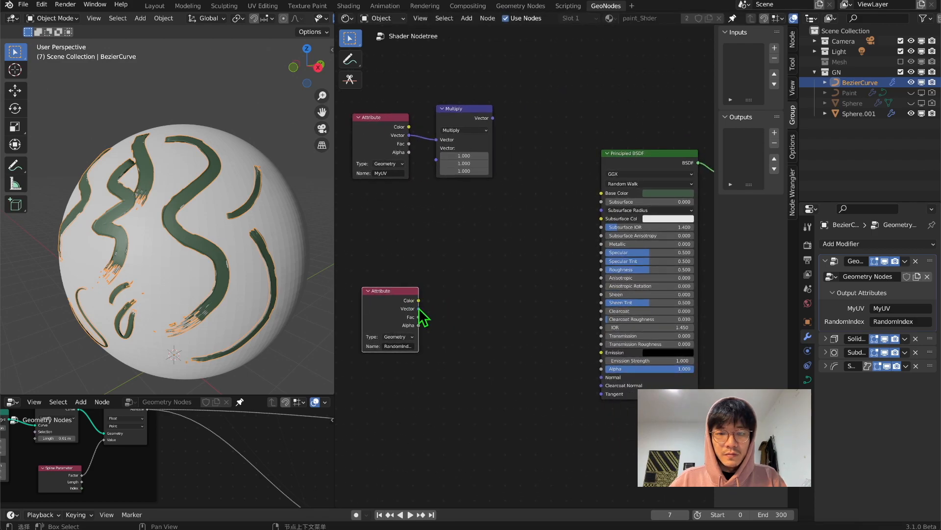
pyautogui.moveTo(419, 317); pyautogui.dragTo(571, 227)
pyautogui.moveTo(572, 227); pyautogui.dragTo(601, 192)
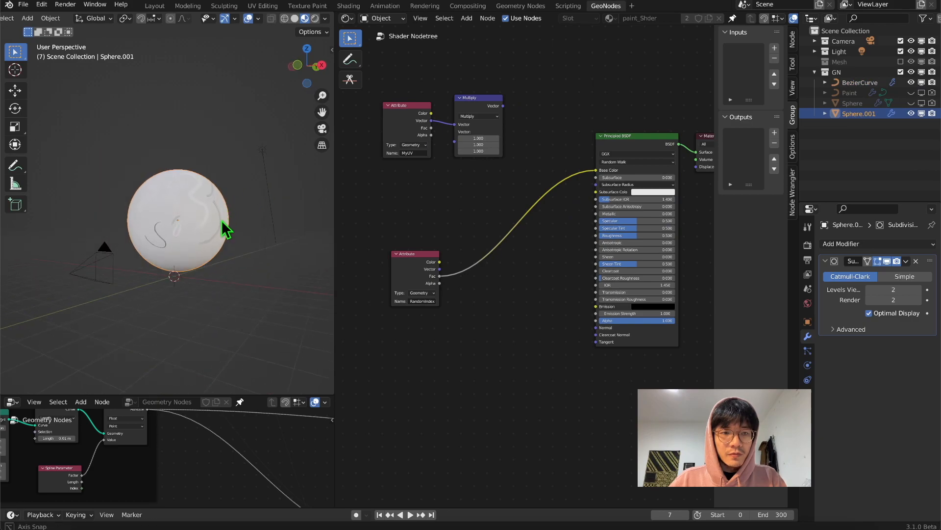
# - Select the paint curve, enter Edit Mode and draw many additional strokes across the sphere's surface
pyautogui.scroll(5, 223, 228)
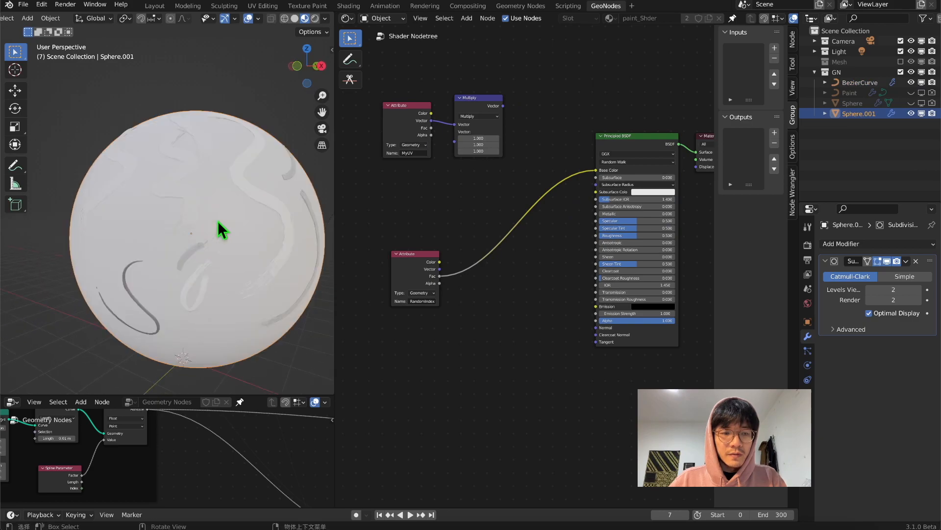
pyautogui.scroll(5, 37, 20)
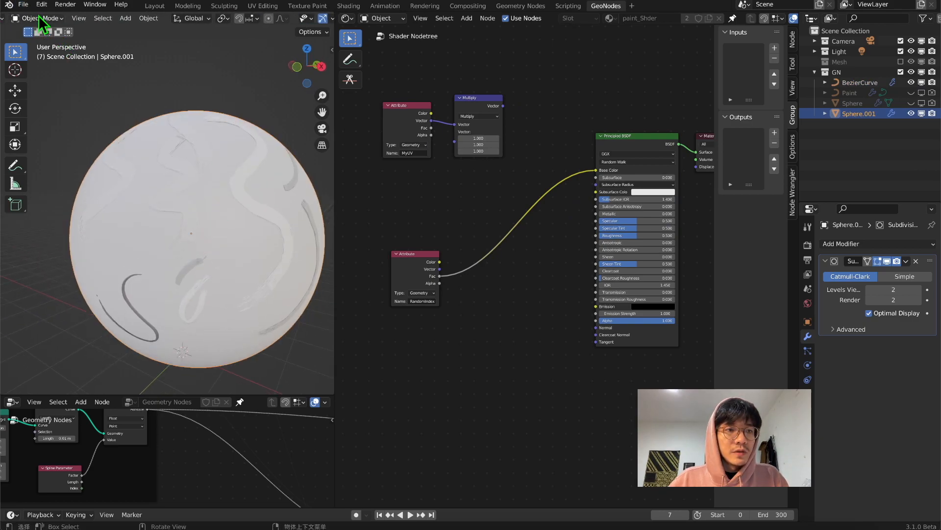
pyautogui.click(38, 17)
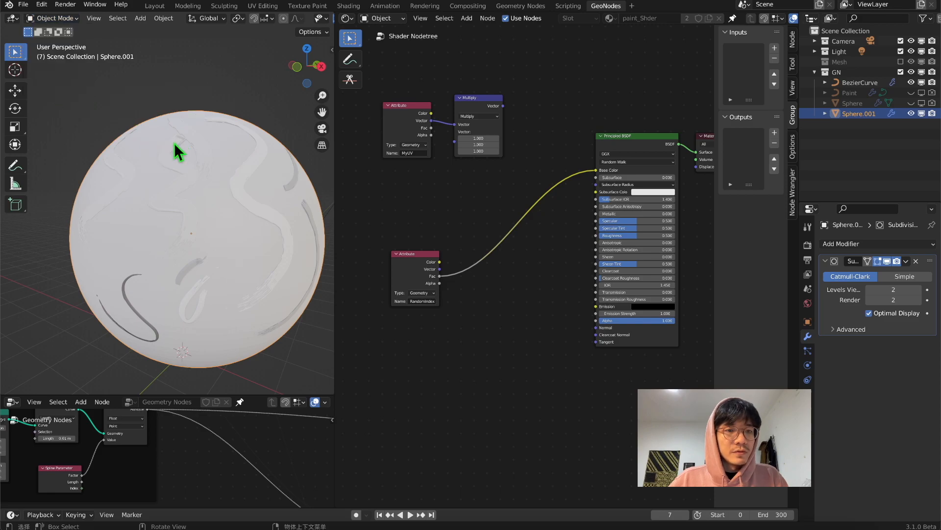
pyautogui.click(154, 135)
pyautogui.click(45, 19)
pyautogui.click(56, 43)
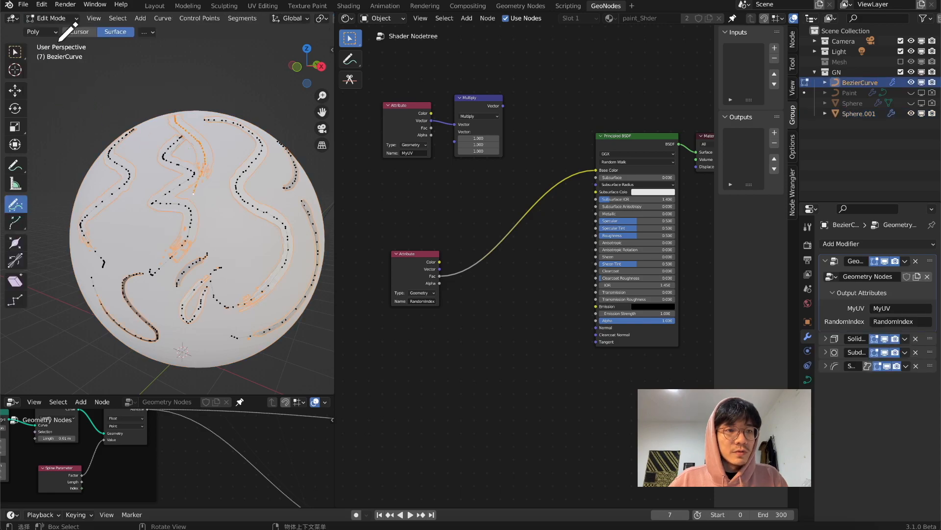
pyautogui.scroll(-8, 180, 127)
pyautogui.scroll(8, 172, 134)
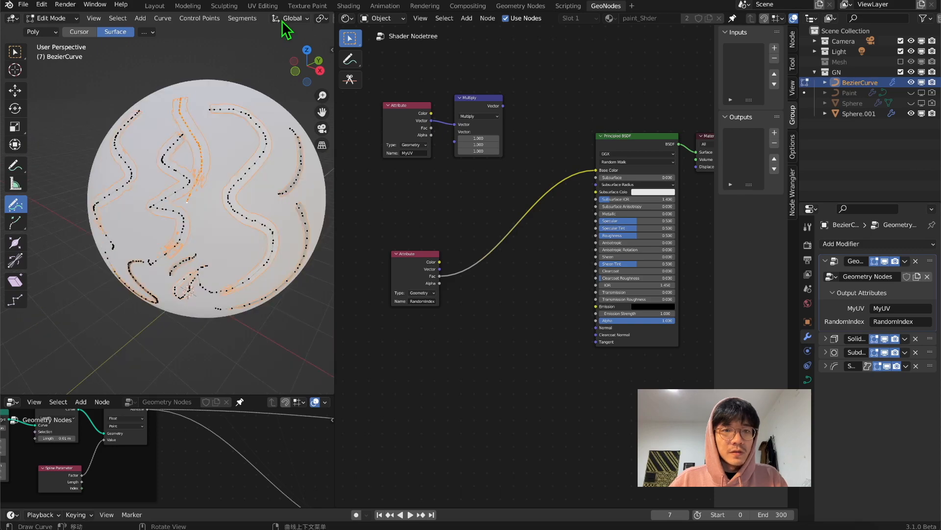
pyautogui.scroll(-5, 282, 20)
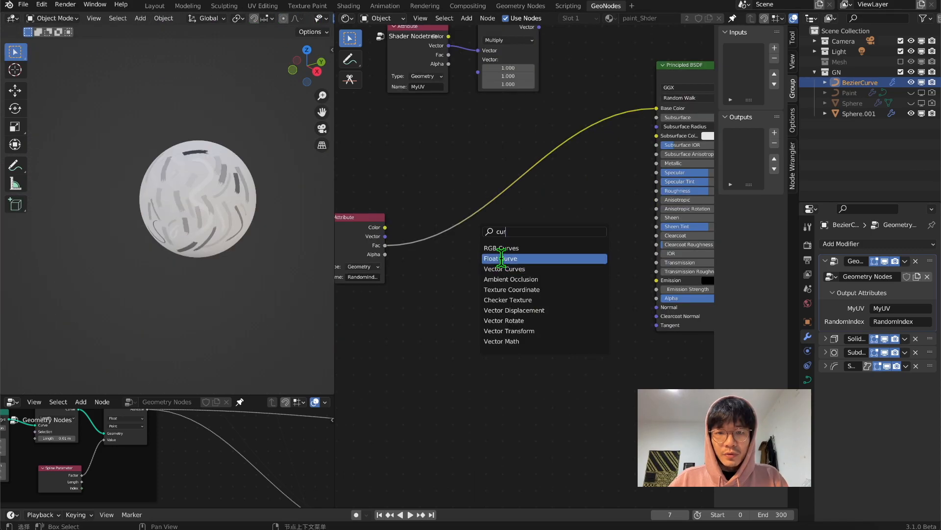
# - Insert a Float Curve node between the RandomIndex Attribute's Fac output and the Principled BSDF's Base Color
pyautogui.click(500, 258)
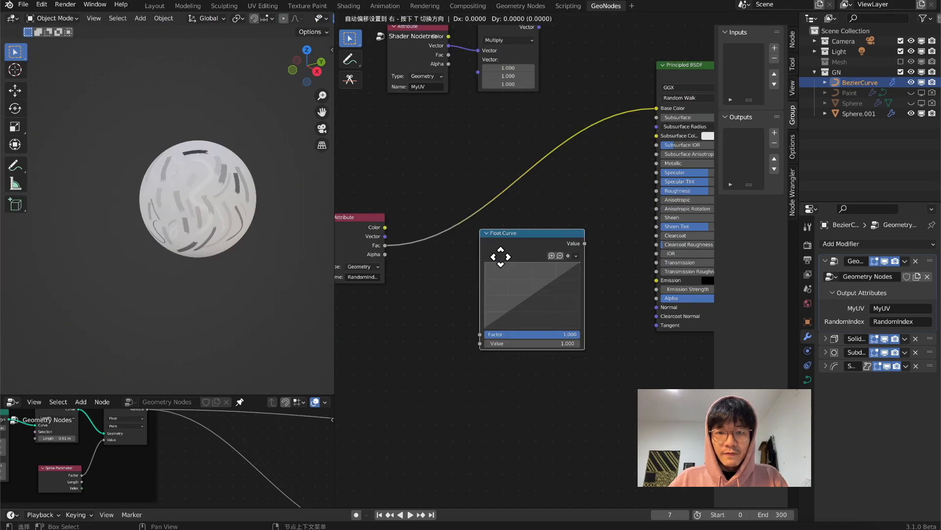
pyautogui.click(420, 242)
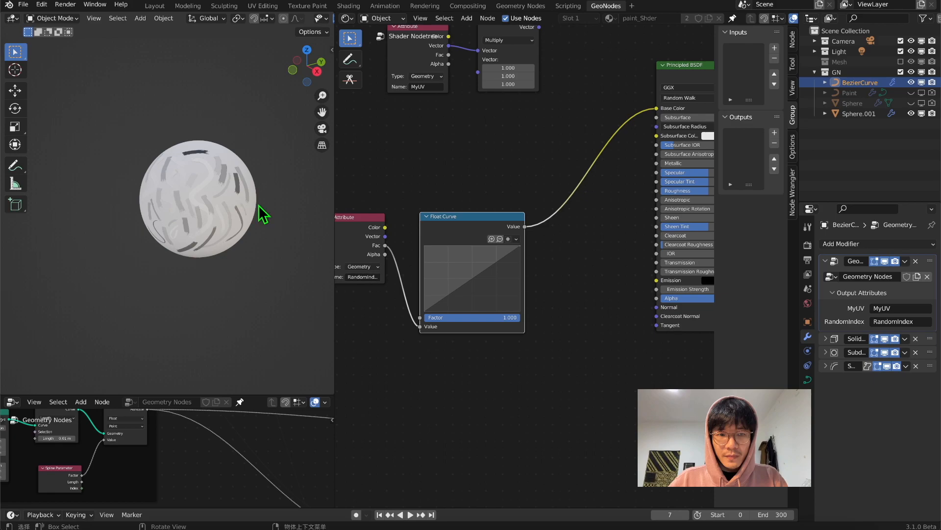
pyautogui.scroll(6, 260, 218)
pyautogui.scroll(-6, 260, 219)
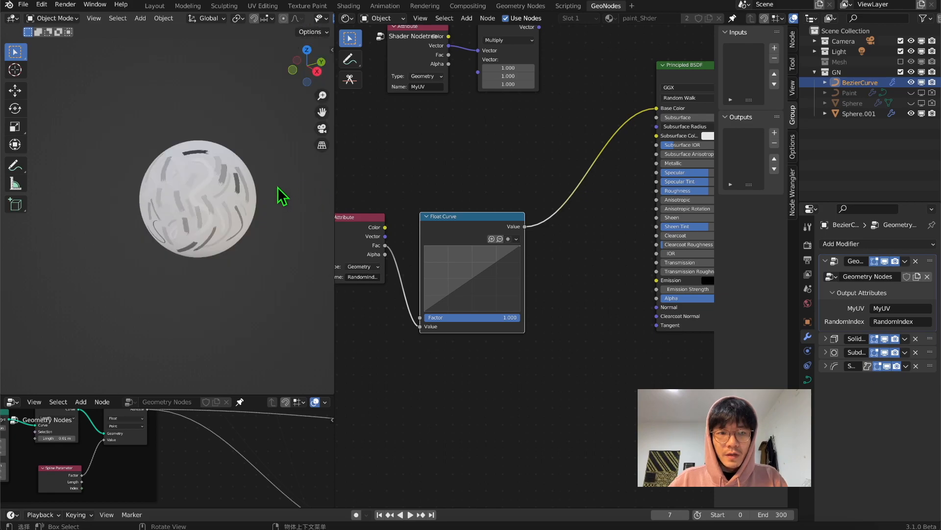
pyautogui.moveTo(279, 188); pyautogui.dragTo(292, 172, button='middle')
pyautogui.moveTo(320, 112); pyautogui.dragTo(270, 142)
# - Bend the Float Curve below the diagonal using two control points, the upper one at about 0.73, 0.41
pyautogui.moveTo(471, 296); pyautogui.dragTo(459, 303)
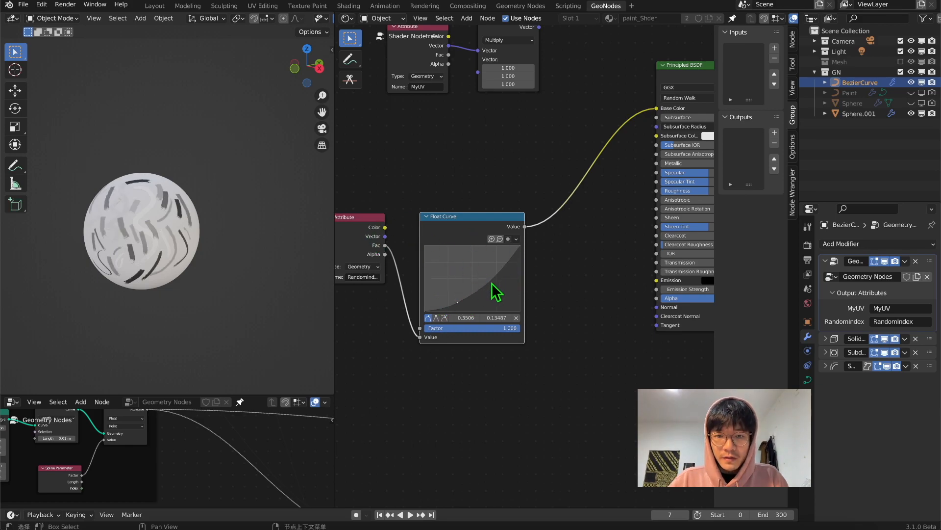
pyautogui.moveTo(496, 276); pyautogui.dragTo(489, 267)
pyautogui.moveTo(466, 310); pyautogui.dragTo(473, 300)
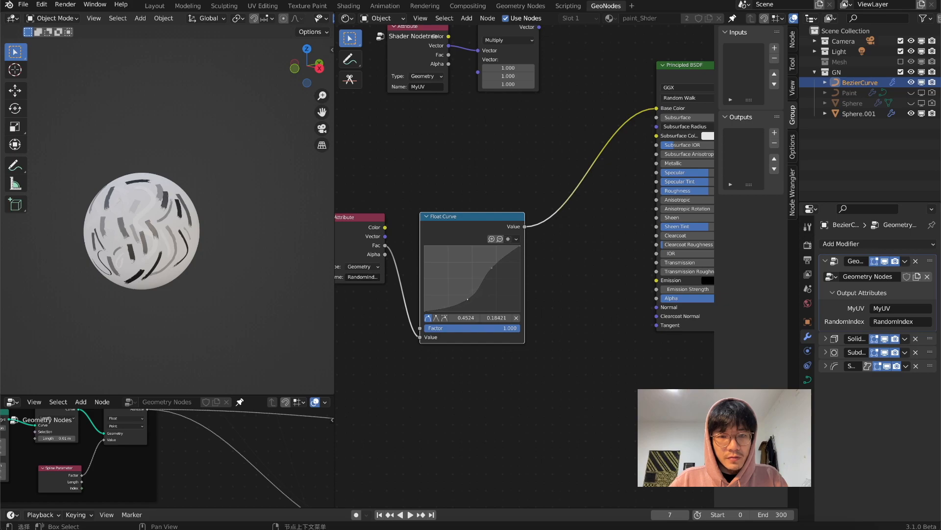
pyautogui.moveTo(496, 273); pyautogui.dragTo(501, 279)
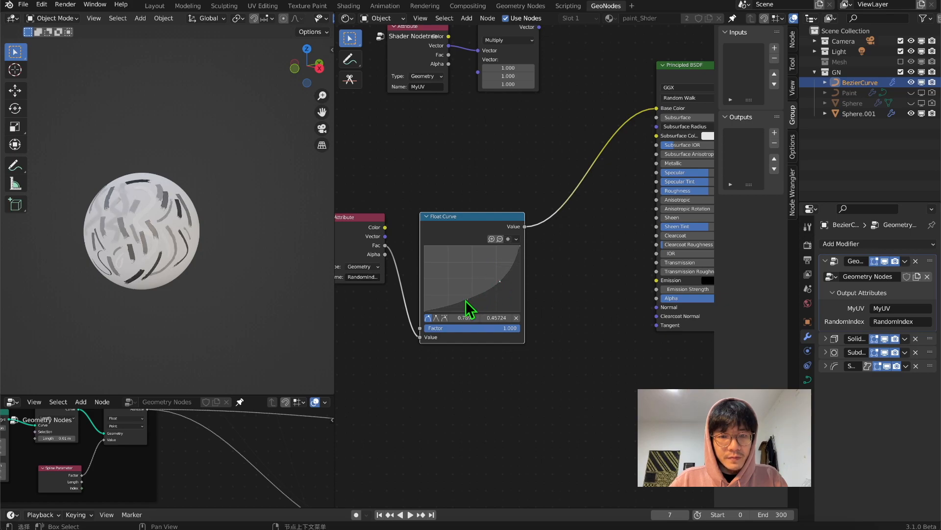
pyautogui.moveTo(500, 282); pyautogui.dragTo(493, 279)
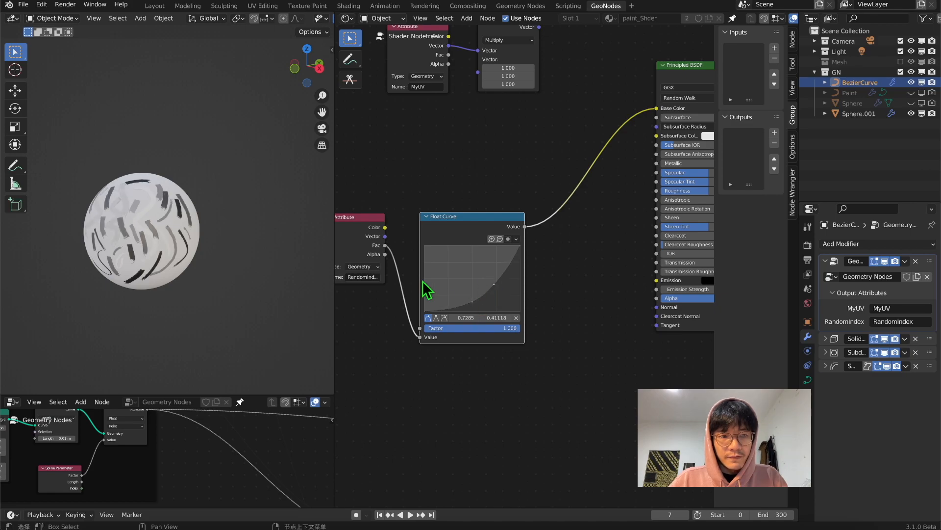
pyautogui.moveTo(471, 301); pyautogui.dragTo(467, 299)
pyautogui.moveTo(167, 241)
pyautogui.mouseDown(button='middle')
pyautogui.moveTo(183, 231)
pyautogui.moveTo(183, 252)
pyautogui.moveTo(127, 236)
pyautogui.moveTo(172, 237)
pyautogui.mouseUp(button='middle')
# - Collapse the Float Curve node, align it beside the RandomIndex Attribute node, and unlink it from Base Color
pyautogui.scroll(5, 160, 228)
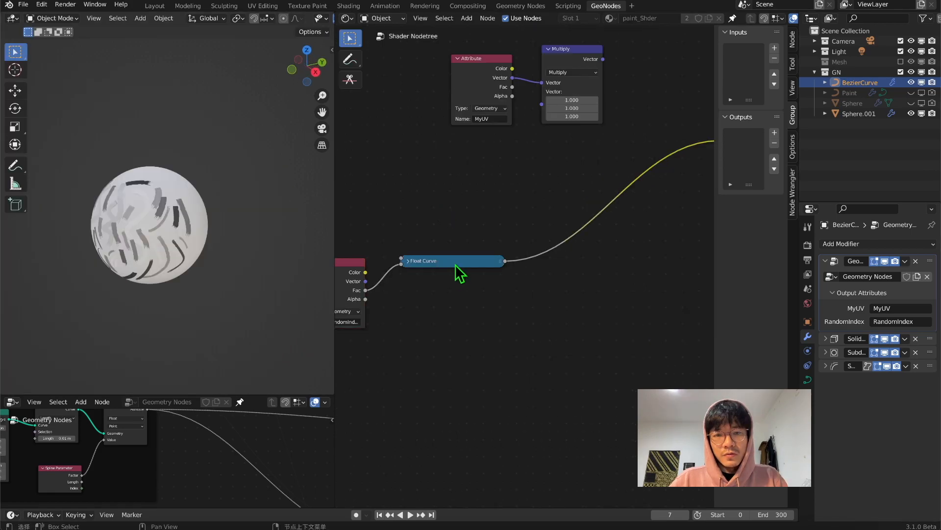
pyautogui.moveTo(455, 264); pyautogui.dragTo(456, 288)
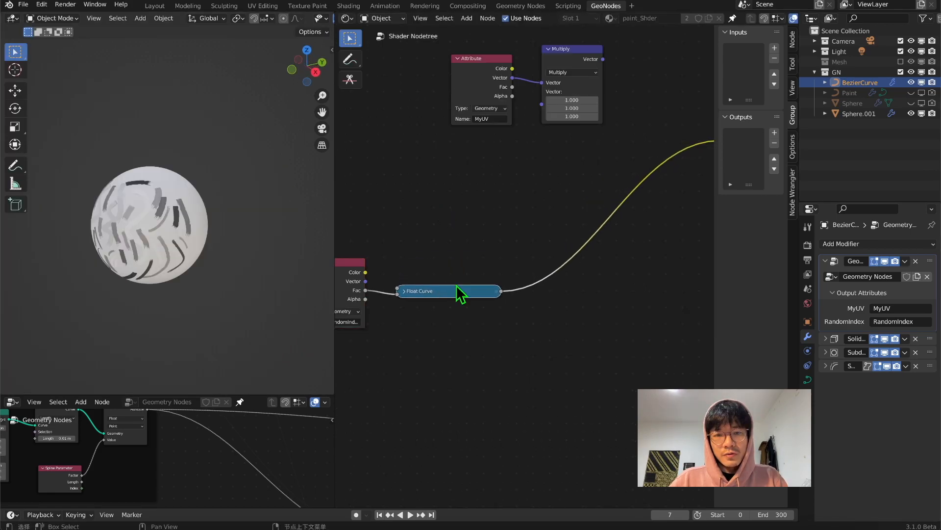
pyautogui.scroll(-1, 529, 182)
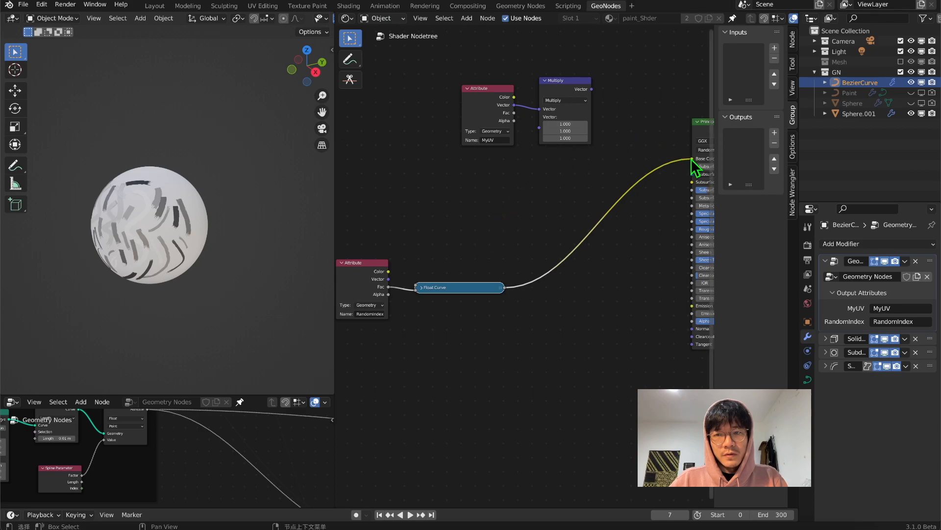
pyautogui.moveTo(691, 158); pyautogui.dragTo(414, 119)
# - Arrange the MyUV and Multiply nodes above the RandomIndex and Float Curve pair, leaving space before the Principled BSDF
pyautogui.moveTo(404, 84); pyautogui.dragTo(585, 172)
pyautogui.moveTo(559, 92); pyautogui.dragTo(456, 139)
pyautogui.moveTo(456, 139); pyautogui.dragTo(547, 142, button='middle')
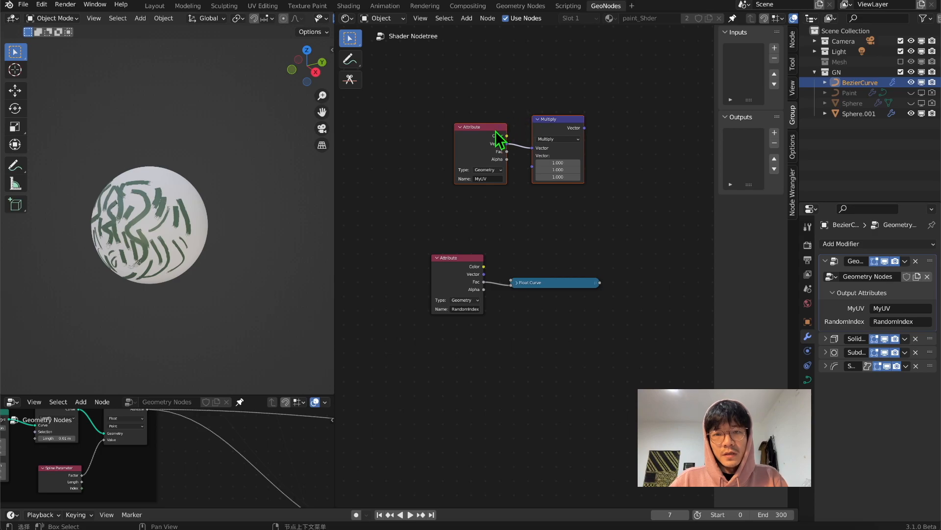
pyautogui.moveTo(496, 140); pyautogui.dragTo(467, 145)
pyautogui.moveTo(377, 68); pyautogui.dragTo(593, 317)
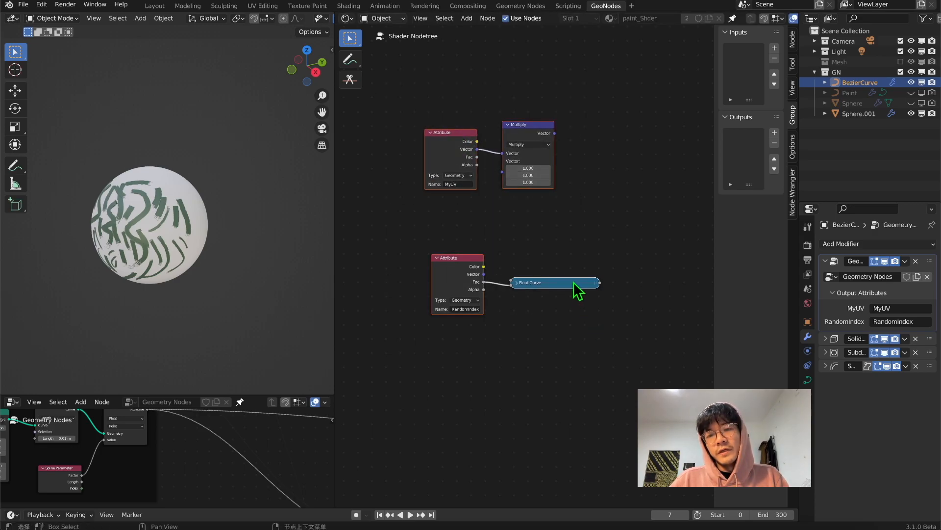
pyautogui.moveTo(575, 283); pyautogui.dragTo(542, 282)
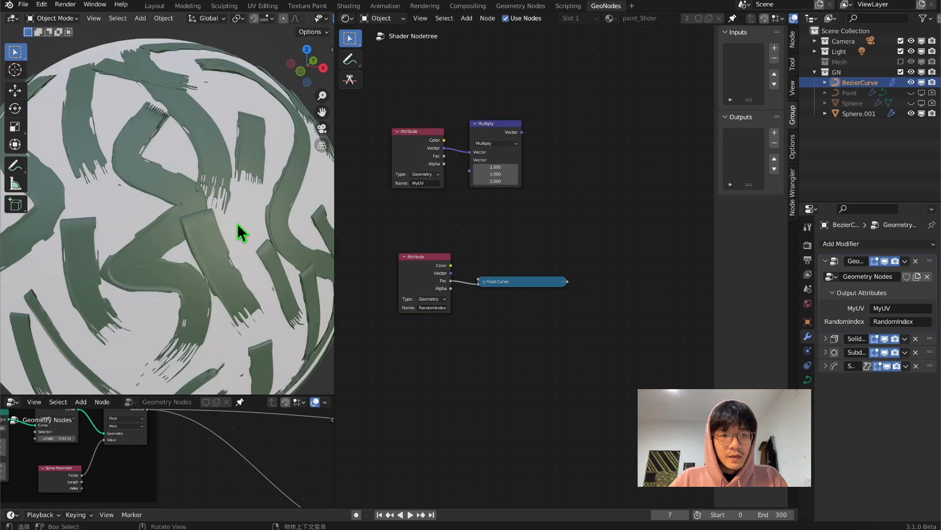
# - Examine the shape and direction of the paint strokes on the sphere up close from several angles
pyautogui.moveTo(237, 222)
pyautogui.mouseDown(button='middle')
pyautogui.moveTo(161, 222)
pyautogui.moveTo(170, 206)
pyautogui.mouseUp(button='middle')
pyautogui.scroll(4, 185, 204)
pyautogui.scroll(-4, 189, 201)
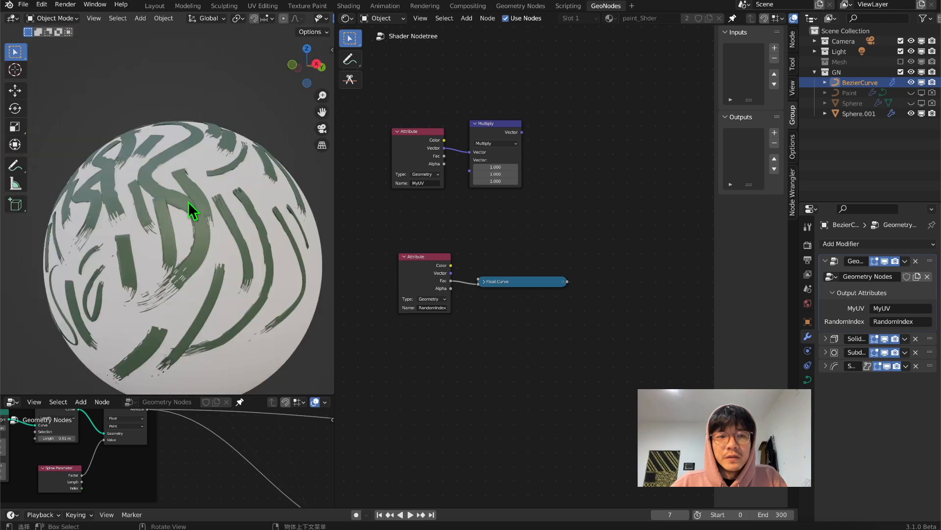
pyautogui.scroll(3, 188, 202)
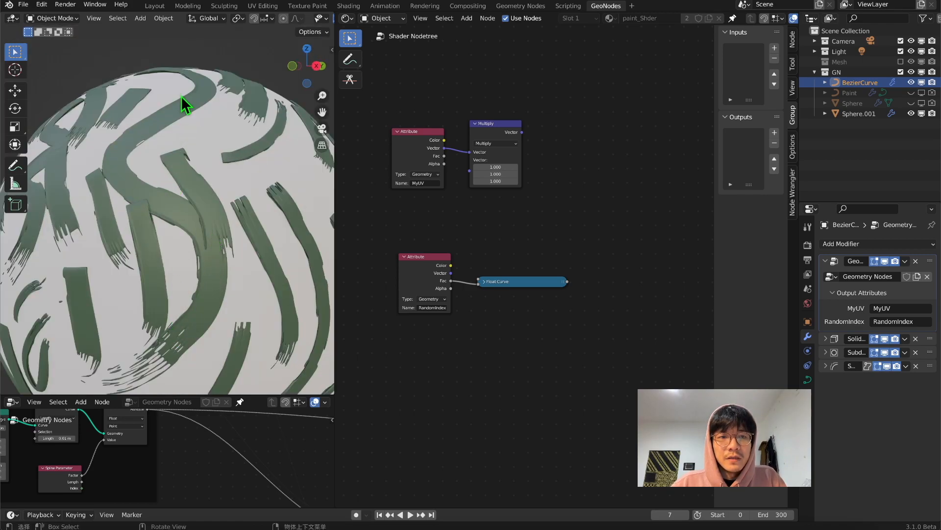
pyautogui.moveTo(181, 100); pyautogui.dragTo(170, 96, button='middle')
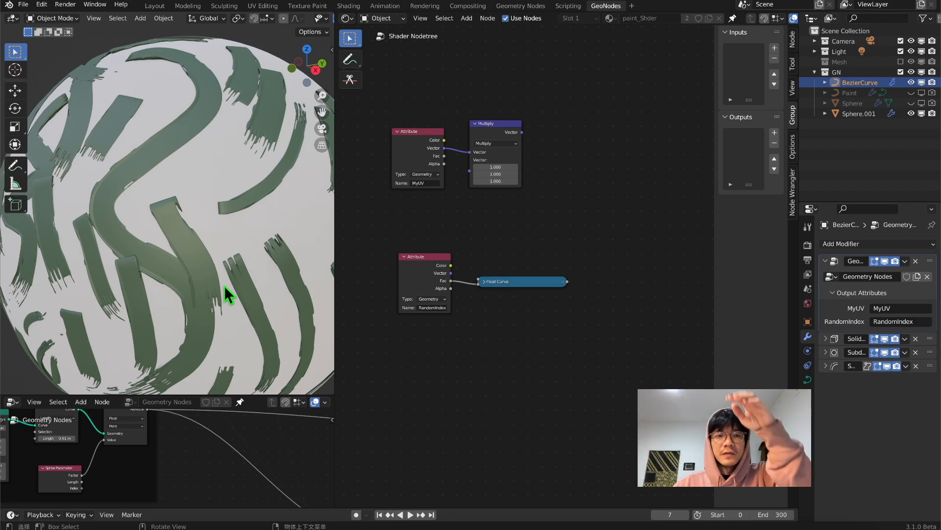
# - Add a Wave Texture node before the Principled BSDF and connect its Color output to Base Color
pyautogui.scroll(-6, 515, 157)
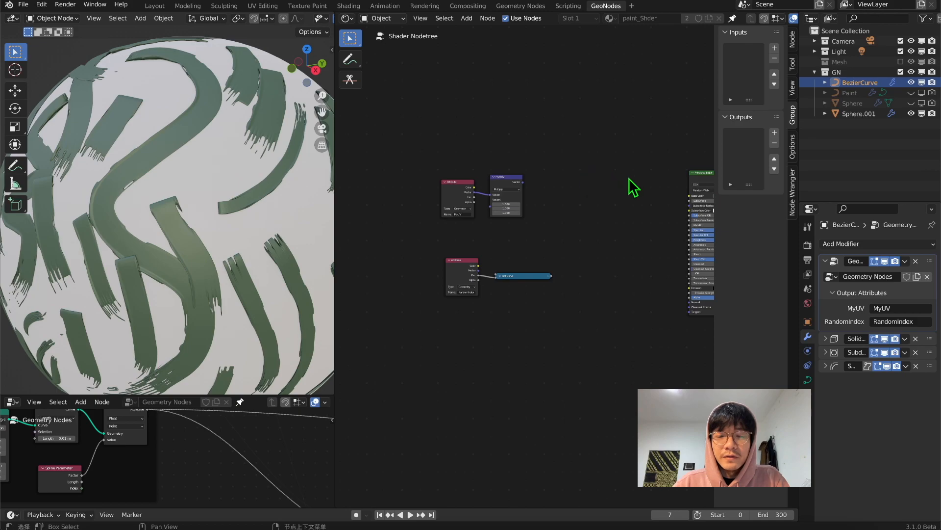
pyautogui.keyDown('shift'); pyautogui.moveTo(246, 201); pyautogui.dragTo(246, 159, button='middle'); pyautogui.keyUp('shift')
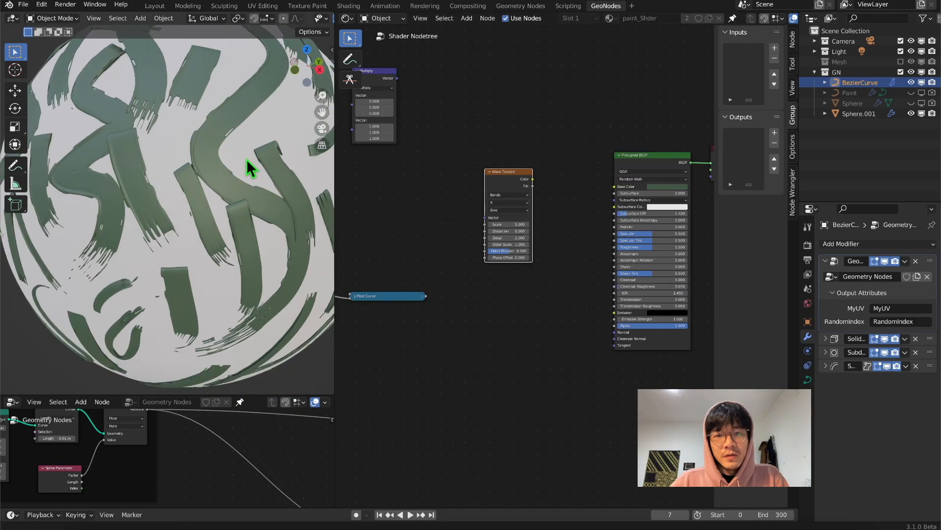
pyautogui.moveTo(494, 172); pyautogui.dragTo(489, 157)
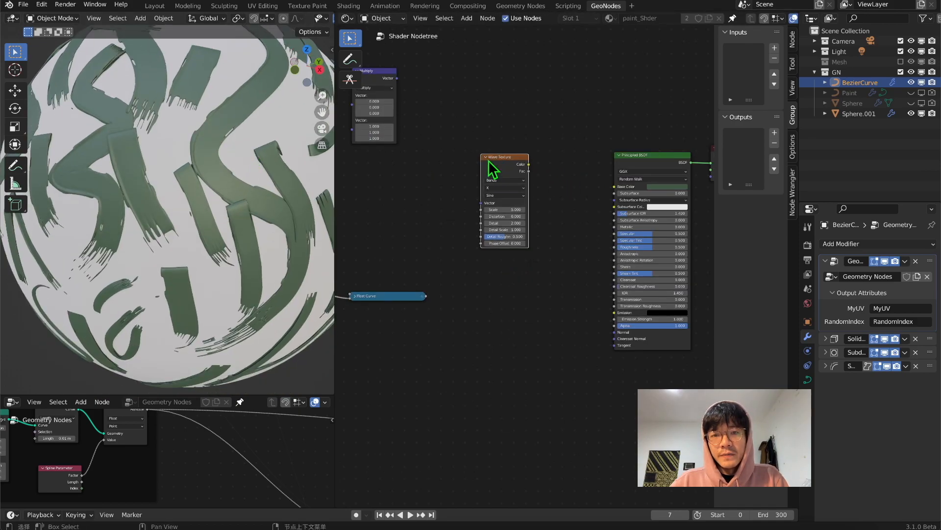
pyautogui.moveTo(490, 172); pyautogui.dragTo(574, 197, button='middle')
pyautogui.moveTo(579, 189); pyautogui.dragTo(666, 211)
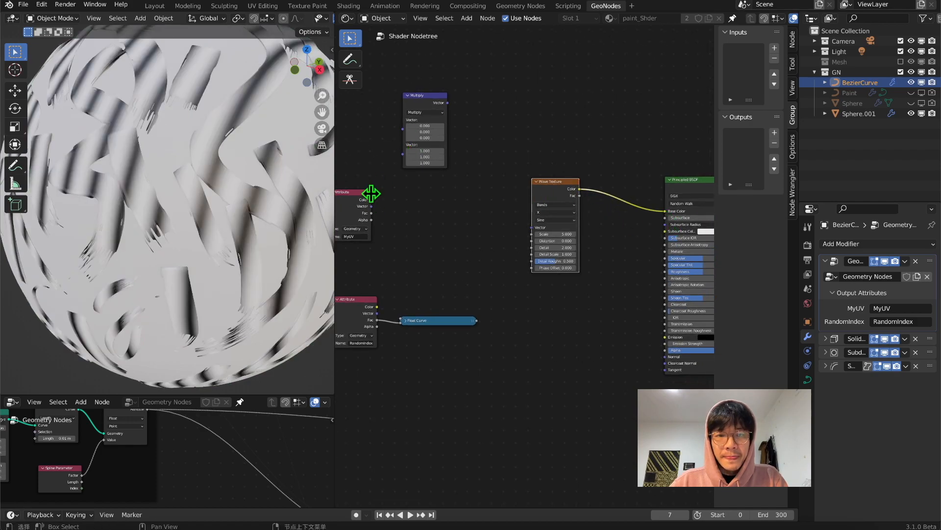
# - Add a Separate XYZ node after the MyUV Attribute node and feed its Y output into the Wave Texture's Vector input
pyautogui.moveTo(370, 193); pyautogui.dragTo(411, 188, button='middle')
pyautogui.moveTo(391, 196)
pyautogui.mouseDown()
pyautogui.moveTo(419, 194)
pyautogui.moveTo(403, 196)
pyautogui.mouseUp()
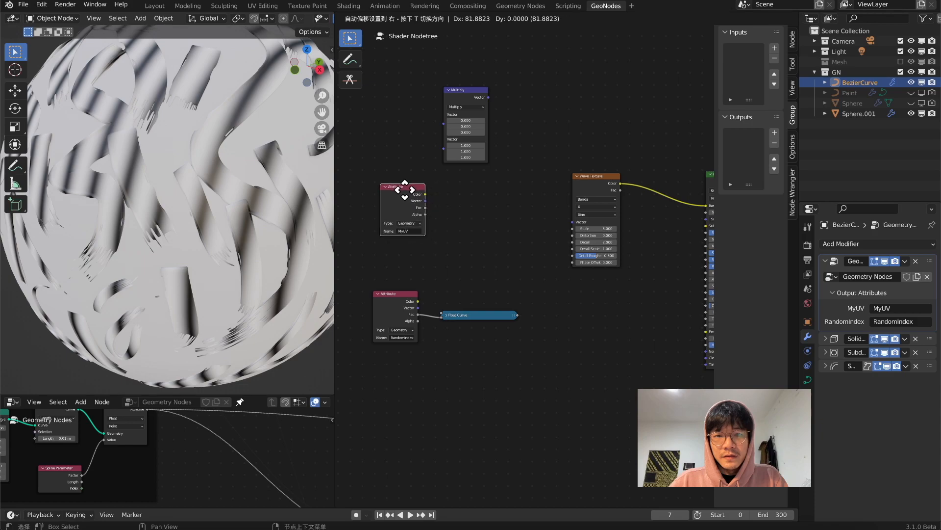
pyautogui.hotkey('shift', 'a')
pyautogui.click(447, 196)
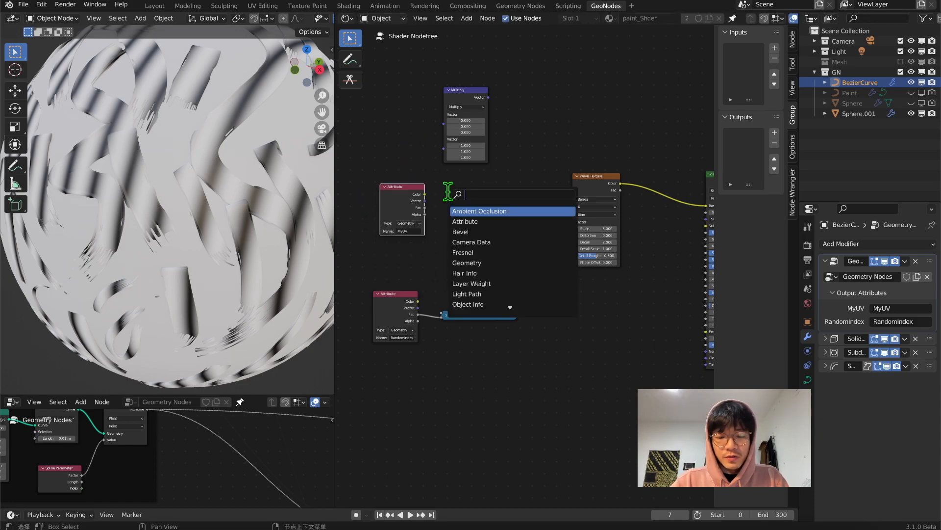
pyautogui.write('sep')
pyautogui.press('Return')
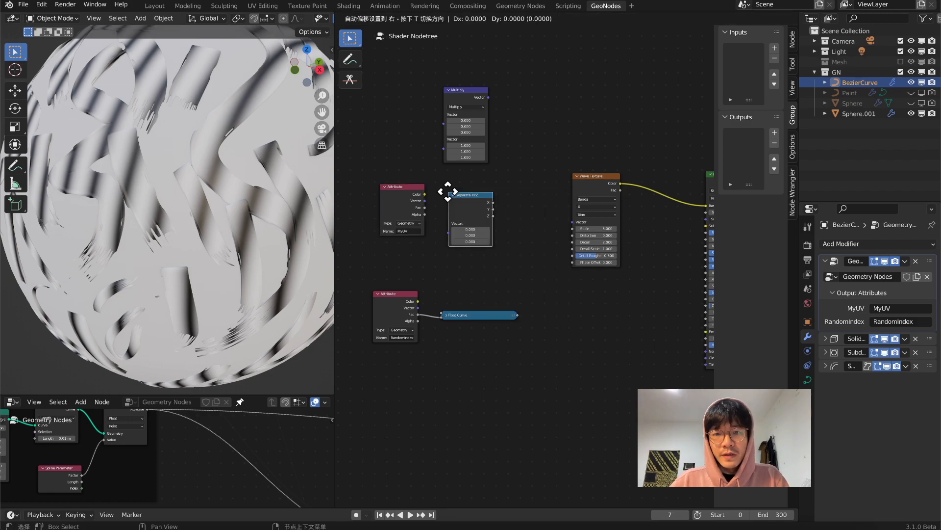
pyautogui.click(448, 189)
pyautogui.moveTo(424, 200); pyautogui.dragTo(573, 222)
pyautogui.moveTo(538, 194); pyautogui.dragTo(510, 217, button='middle')
# - Set the Wave Texture's Scale to 10, Distortion to 15.4, and both Detail and Detail Roughness to 0, checking the stripes along the strokes
pyautogui.moveTo(219, 178); pyautogui.dragTo(204, 93, button='middle')
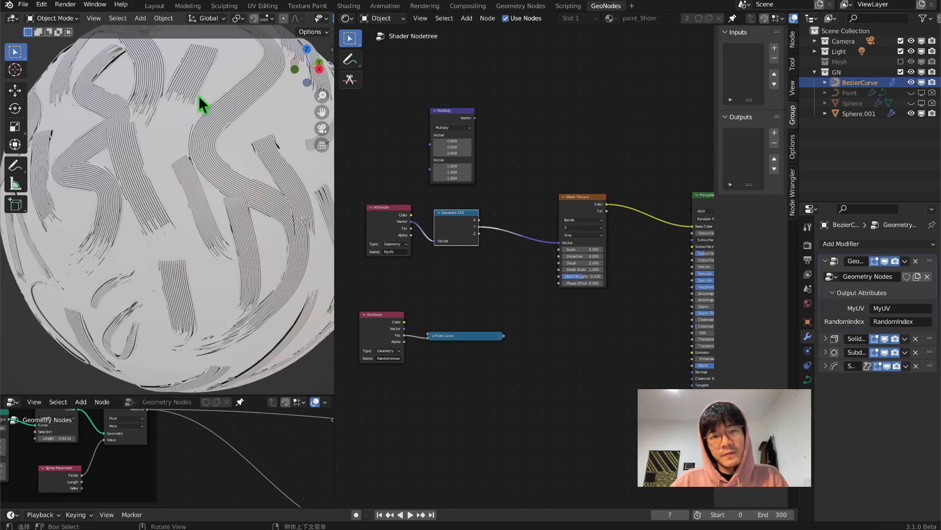
pyautogui.keyDown('shift'); pyautogui.moveTo(320, 101); pyautogui.dragTo(295, 129, button='middle'); pyautogui.keyUp('shift')
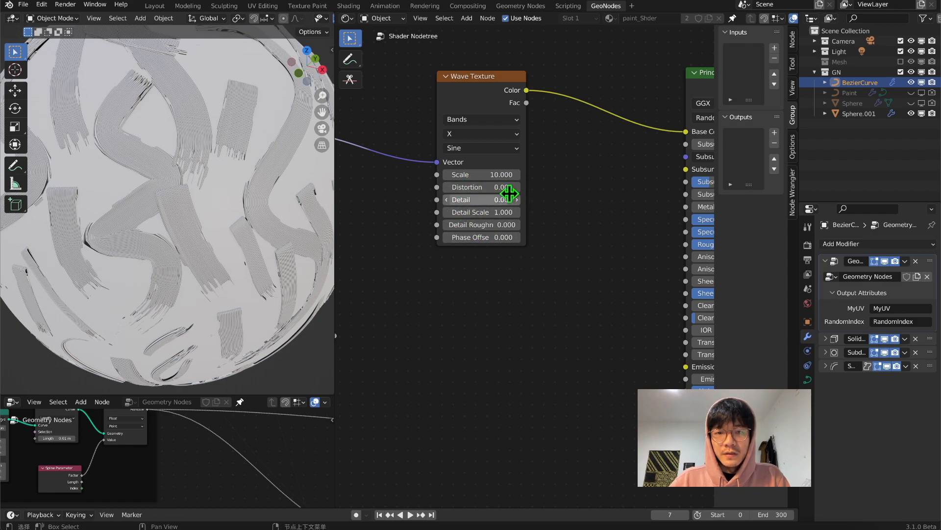
pyautogui.moveTo(474, 187); pyautogui.dragTo(544, 187)
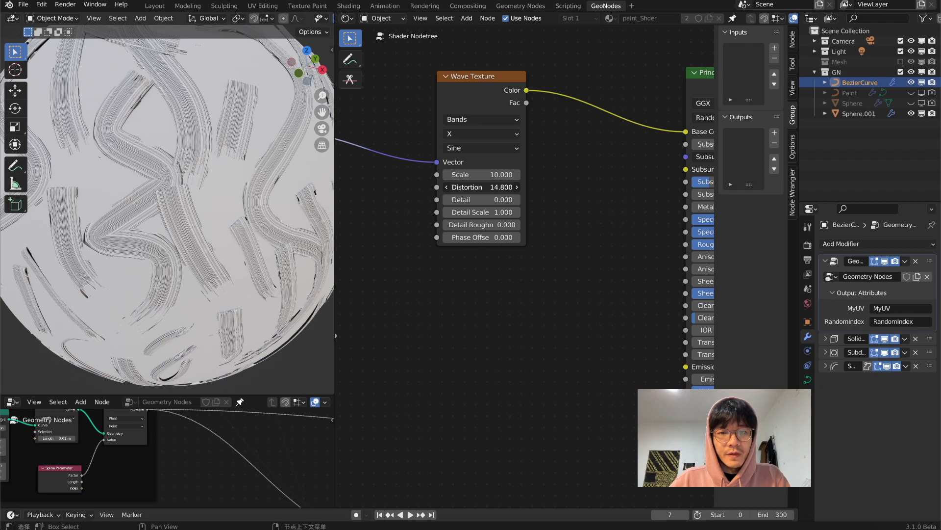
pyautogui.moveTo(221, 211); pyautogui.dragTo(213, 136, button='middle')
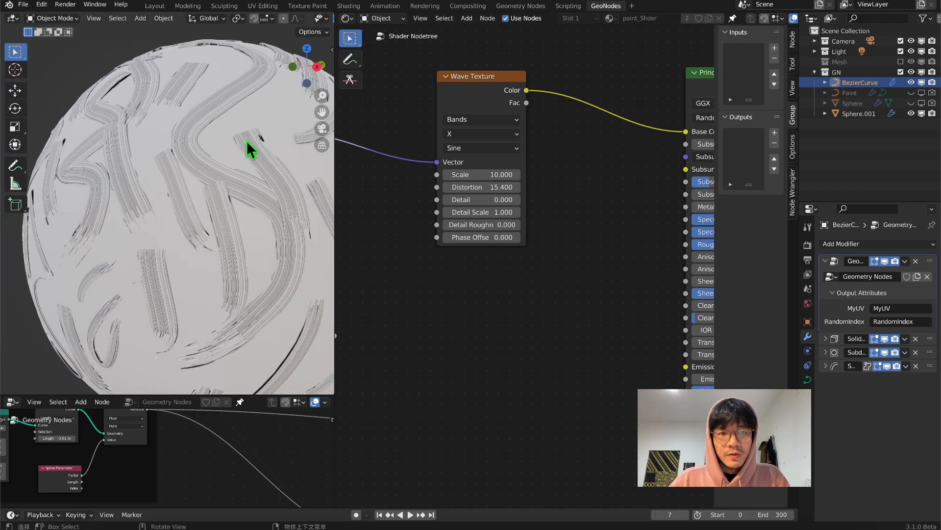
pyautogui.moveTo(458, 198); pyautogui.dragTo(477, 213)
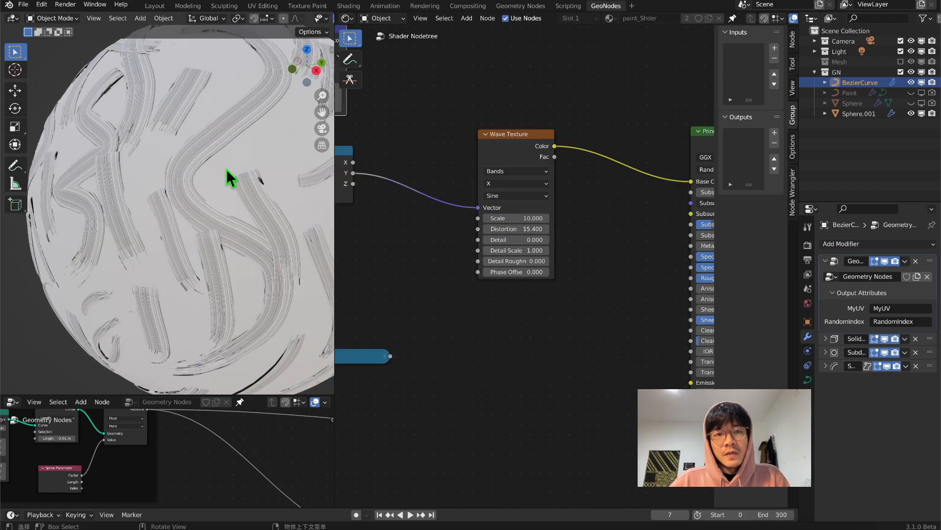
pyautogui.moveTo(226, 181); pyautogui.dragTo(368, 208, button='middle')
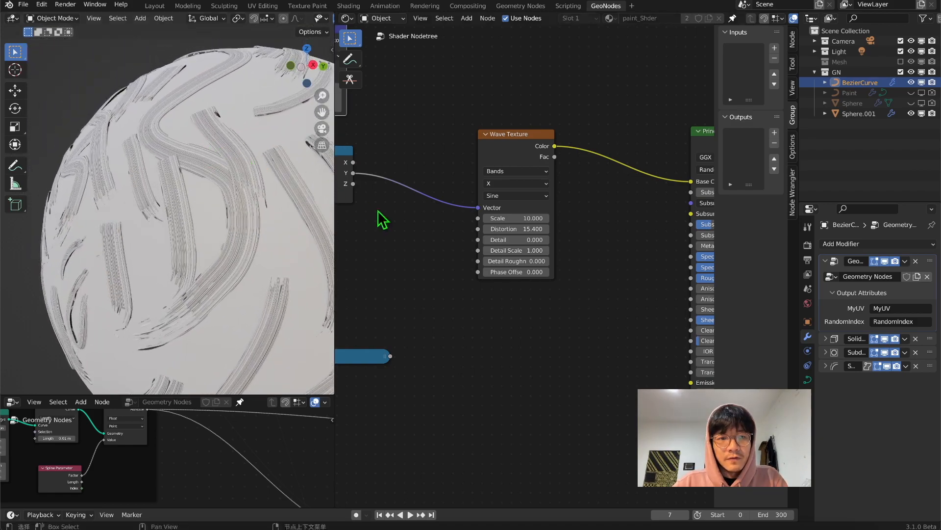
# - Add a Bump node between the Wave Texture and the Principled BSDF and connect the wave's Color output to its Height
pyautogui.scroll(-3, 472, 271)
pyautogui.hotkey('shift', 'a')
pyautogui.click(539, 270)
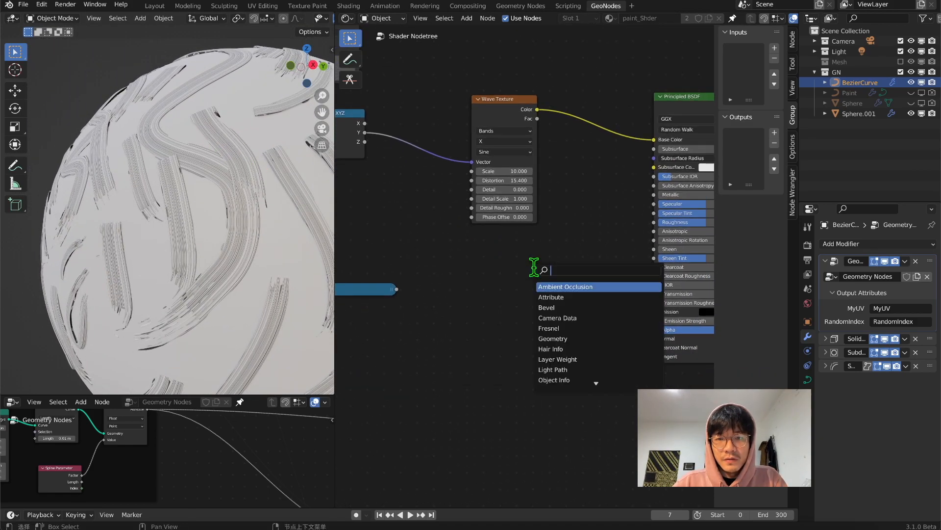
pyautogui.write('bump')
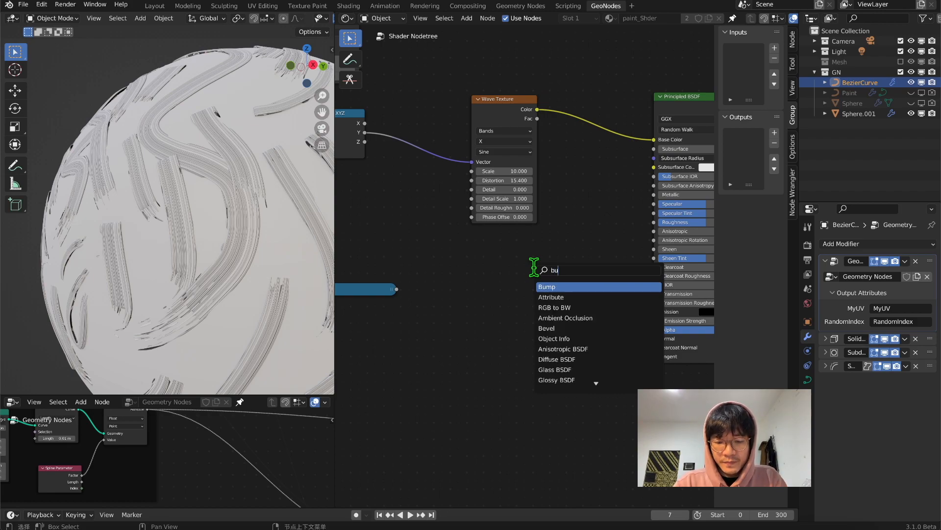
pyautogui.click(556, 288)
pyautogui.click(544, 296)
pyautogui.moveTo(514, 105); pyautogui.dragTo(526, 343)
# - Unlink the Wave Texture from Base Color and connect the Bump node's Normal output to the Principled BSDF's Normal input
pyautogui.scroll(1, 613, 277)
pyautogui.scroll(1, 528, 269)
pyautogui.moveTo(609, 315); pyautogui.dragTo(559, 276, button='middle')
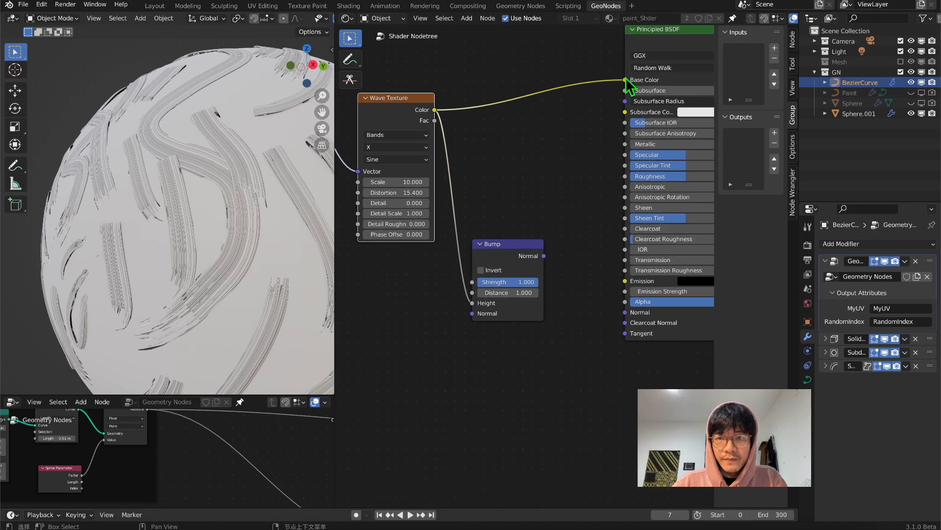
pyautogui.moveTo(625, 80); pyautogui.dragTo(589, 105)
pyautogui.moveTo(544, 256); pyautogui.dragTo(625, 313)
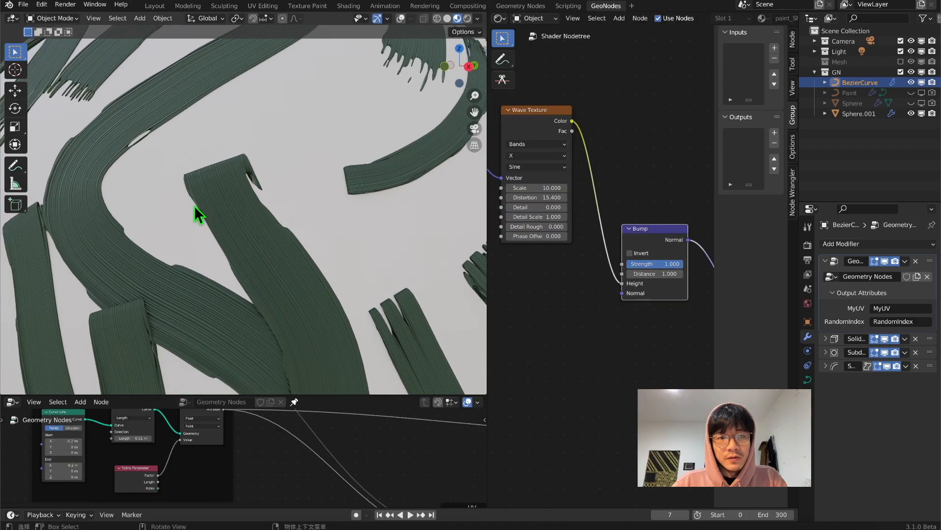
# - Reduce the Bump node's Strength to 0.467 and check the relief on the green strokes
pyautogui.moveTo(682, 264); pyautogui.dragTo(654, 263)
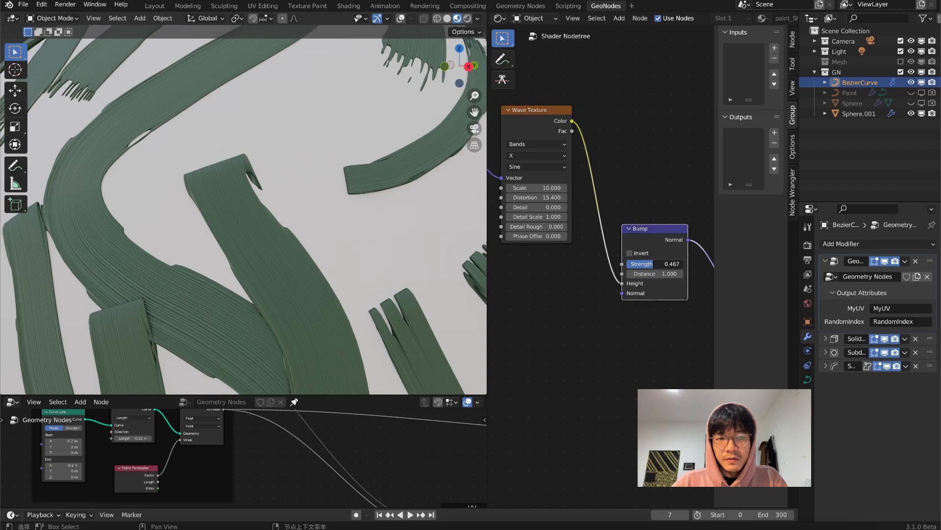
pyautogui.scroll(-2, 619, 206)
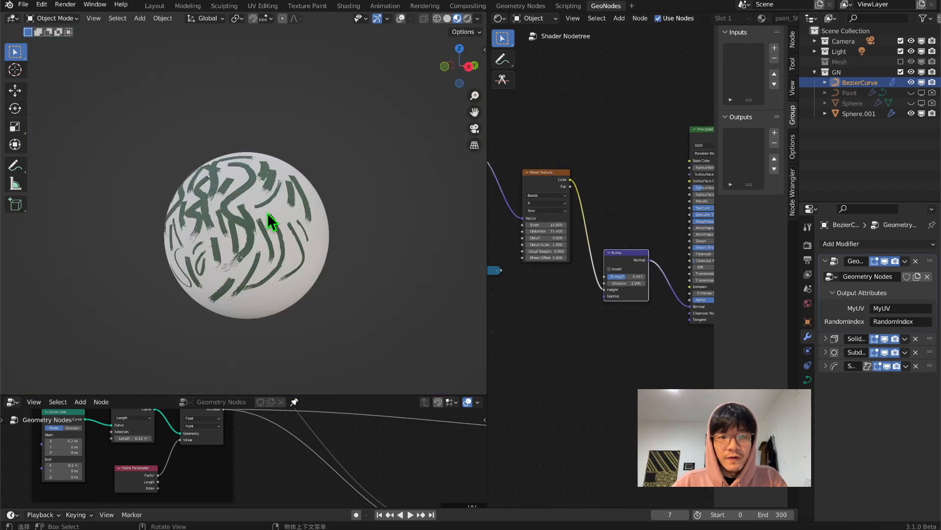
pyautogui.hotkey('shift', '`')
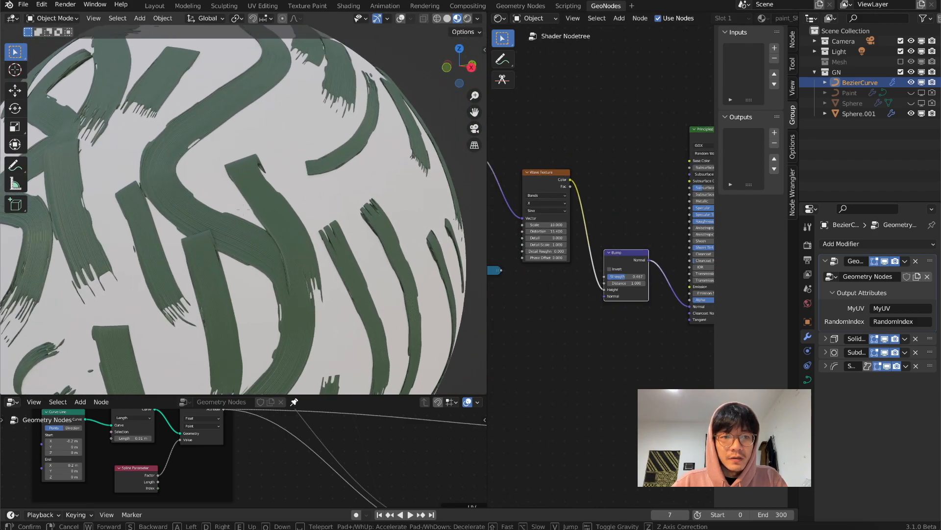
pyautogui.click(244, 209)
# - Move the Principled BSDF and Material Output nodes together, farther away from the Bump node
pyautogui.moveTo(610, 166); pyautogui.dragTo(504, 185, button='middle')
pyautogui.moveTo(596, 109); pyautogui.dragTo(683, 173)
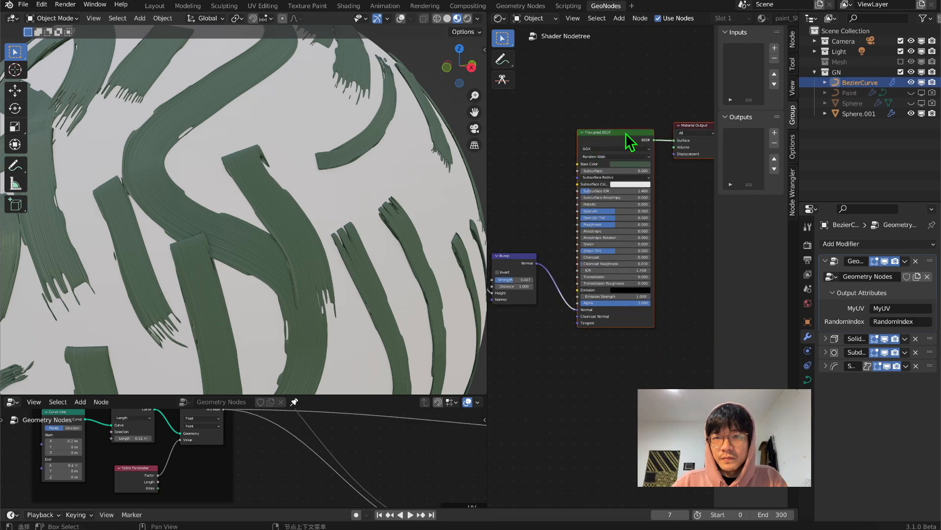
pyautogui.moveTo(625, 135); pyautogui.dragTo(666, 140)
pyautogui.moveTo(660, 240); pyautogui.dragTo(592, 170, button='middle')
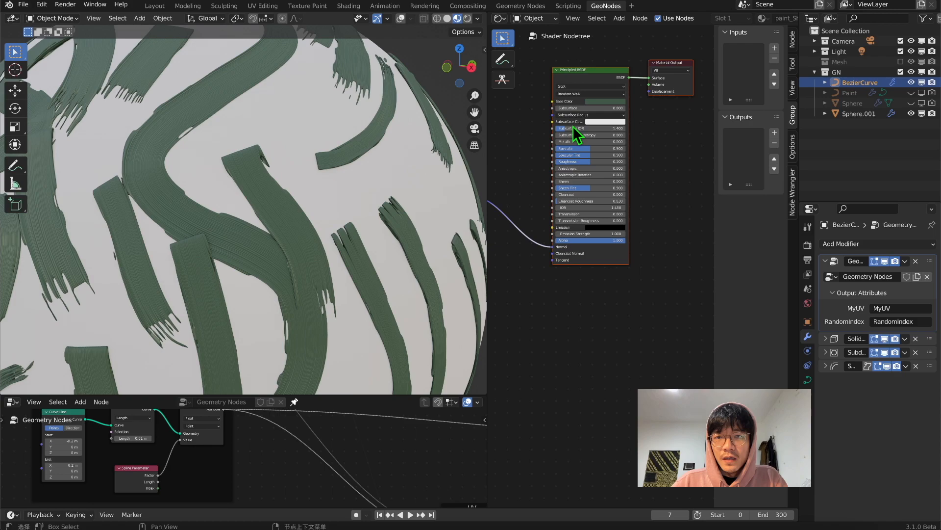
# - Lower the Principled BSDF's Roughness to 0.129 and inspect the gloss of the strokes from several angles
pyautogui.moveTo(206, 162)
pyautogui.mouseDown(button='middle')
pyautogui.moveTo(164, 175)
pyautogui.moveTo(172, 190)
pyautogui.mouseUp(button='middle')
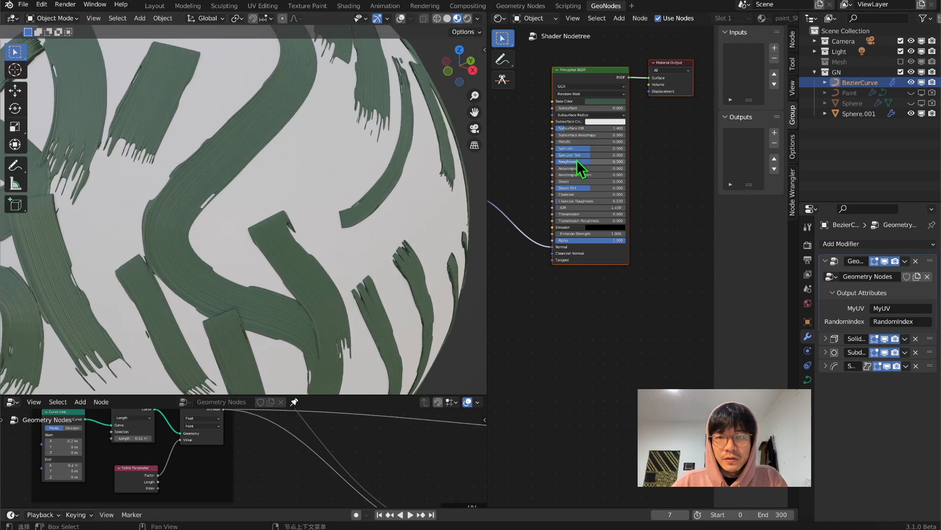
pyautogui.moveTo(584, 164)
pyautogui.mouseDown()
pyautogui.moveTo(555, 164)
pyautogui.moveTo(564, 163)
pyautogui.mouseUp()
pyautogui.moveTo(295, 239)
pyautogui.mouseDown(button='middle')
pyautogui.moveTo(264, 187)
pyautogui.moveTo(282, 164)
pyautogui.moveTo(241, 185)
pyautogui.mouseUp(button='middle')
pyautogui.moveTo(359, 213)
pyautogui.mouseDown(button='middle')
pyautogui.moveTo(391, 211)
pyautogui.moveTo(319, 194)
pyautogui.mouseUp(button='middle')
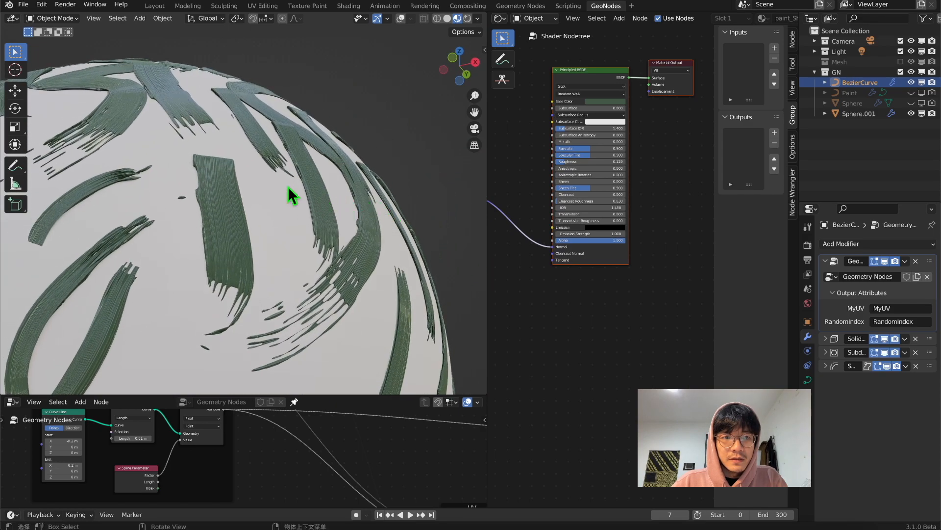
pyautogui.moveTo(185, 157); pyautogui.dragTo(228, 184, button='middle')
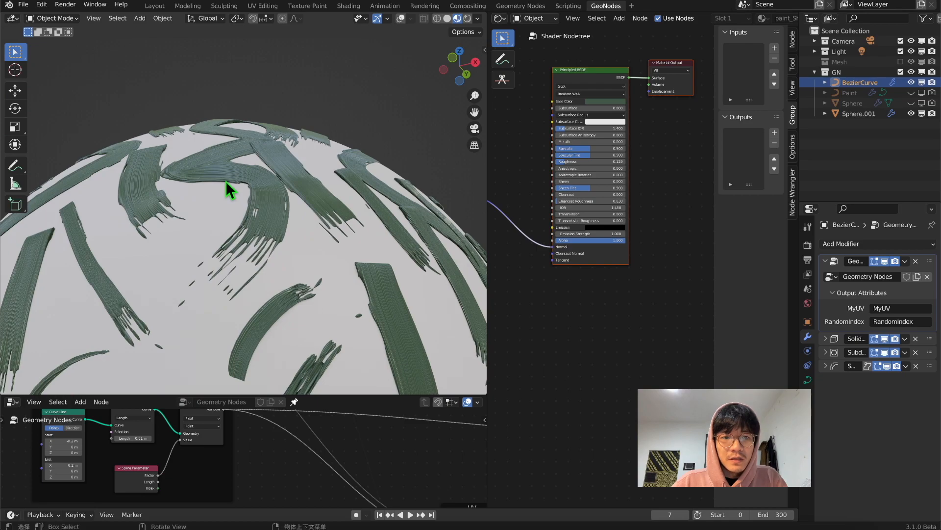
pyautogui.hotkey('shift', '`')
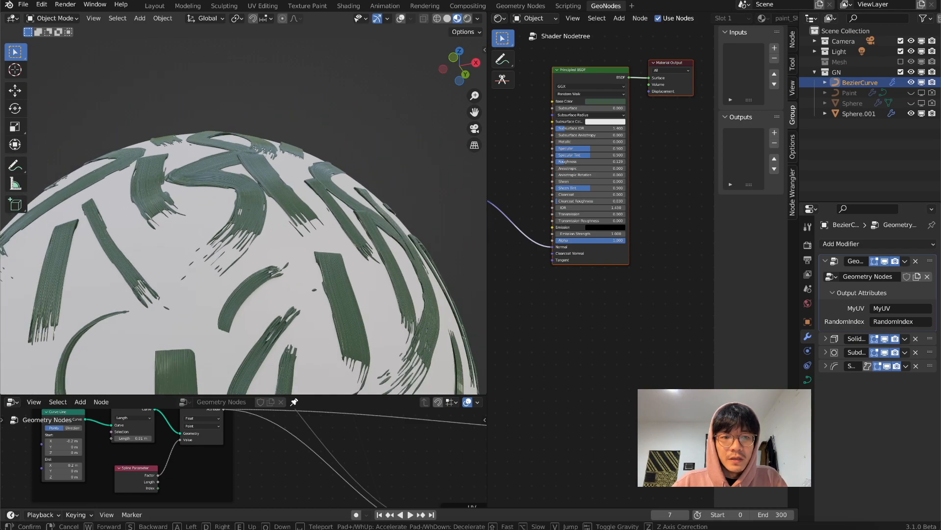
pyautogui.click(243, 211)
pyautogui.moveTo(245, 202)
pyautogui.mouseDown(button='middle')
pyautogui.moveTo(247, 241)
pyautogui.moveTo(296, 225)
pyautogui.mouseUp(button='middle')
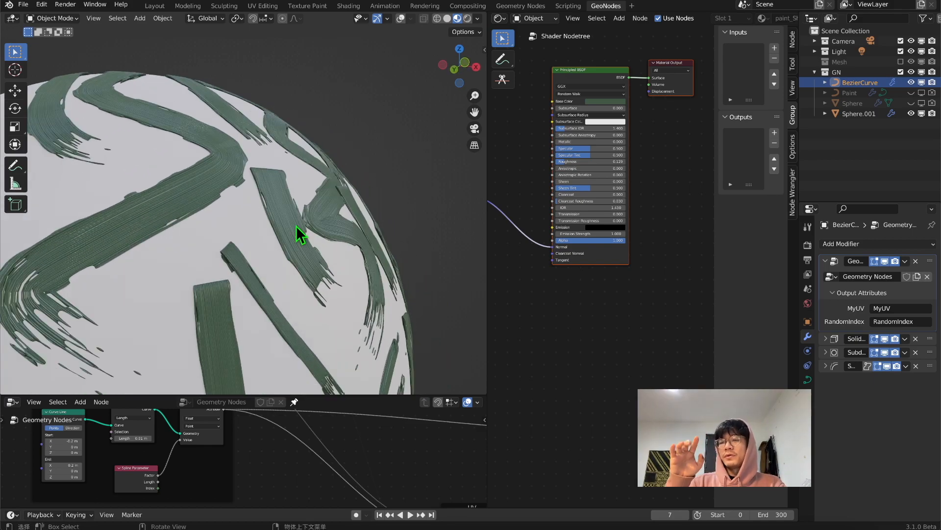
pyautogui.moveTo(327, 202)
pyautogui.mouseDown(button='middle')
pyautogui.moveTo(252, 232)
pyautogui.moveTo(179, 234)
pyautogui.moveTo(142, 257)
pyautogui.moveTo(187, 235)
pyautogui.mouseUp(button='middle')
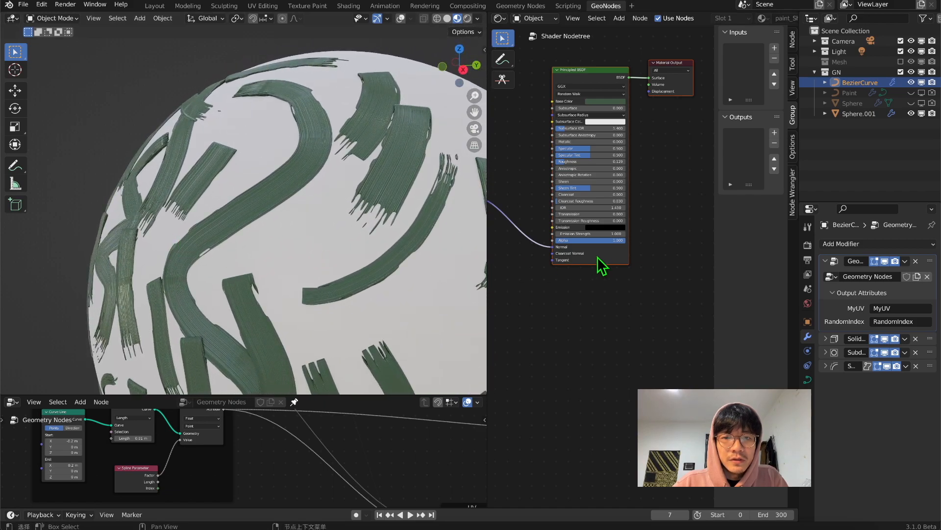
pyautogui.moveTo(599, 255); pyautogui.dragTo(595, 307, button='middle')
pyautogui.moveTo(588, 201)
pyautogui.mouseDown()
pyautogui.moveTo(564, 201)
pyautogui.moveTo(596, 201)
pyautogui.mouseUp()
pyautogui.rightClick(597, 202)
pyautogui.moveTo(376, 215); pyautogui.dragTo(374, 218, button='middle')
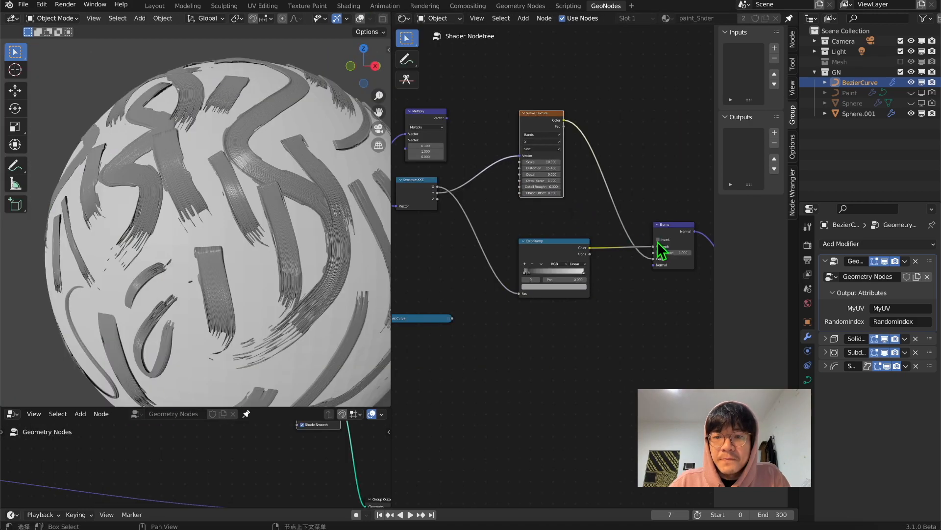
# - Tidy the node layout by moving the Bump node closer, raising the Multiply node, and shifting the ColorRamp up beneath the Wave Texture
pyautogui.moveTo(662, 248); pyautogui.dragTo(658, 217)
pyautogui.rightClick(659, 217)
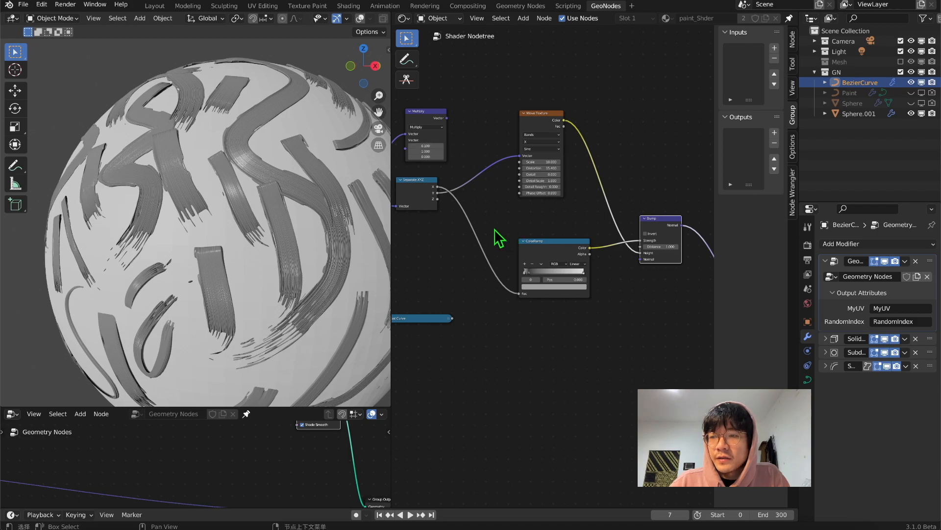
pyautogui.moveTo(288, 217)
pyautogui.mouseDown(button='middle')
pyautogui.moveTo(227, 225)
pyautogui.moveTo(227, 239)
pyautogui.moveTo(372, 218)
pyautogui.moveTo(228, 207)
pyautogui.moveTo(240, 206)
pyautogui.mouseUp(button='middle')
pyautogui.moveTo(431, 170); pyautogui.dragTo(470, 173, button='middle')
pyautogui.moveTo(475, 107); pyautogui.dragTo(471, 79)
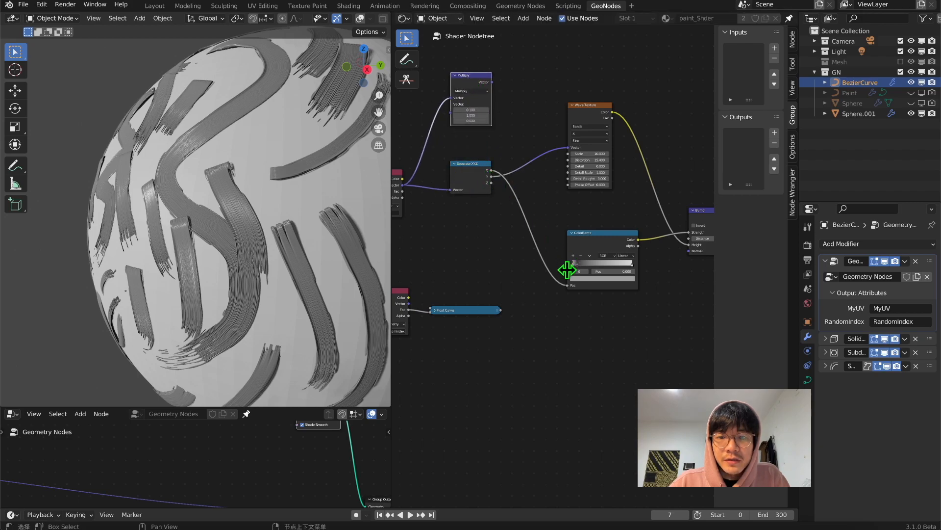
pyautogui.moveTo(598, 230); pyautogui.dragTo(594, 219)
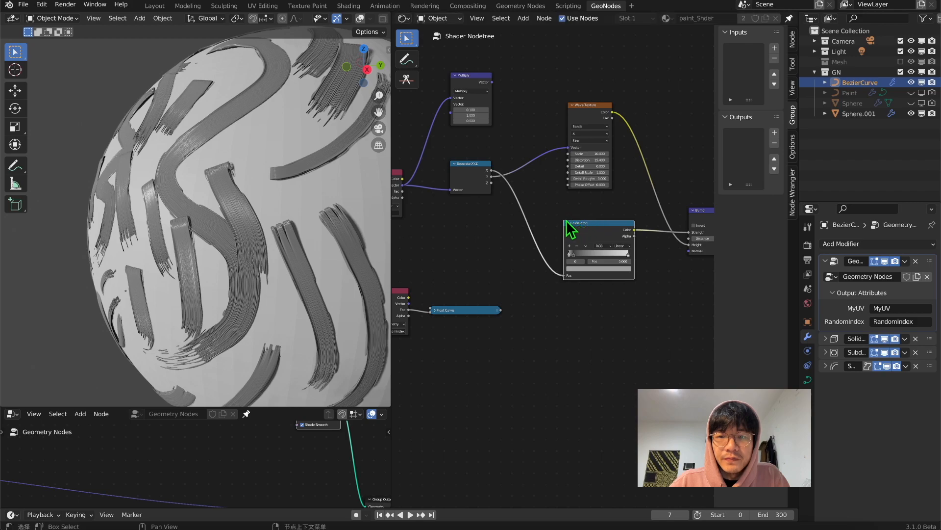
# - Examine the ColorRamp that drives the Bump Strength and how the relief varies along the strokes on the sphere
pyautogui.moveTo(679, 246); pyautogui.dragTo(595, 234, button='middle')
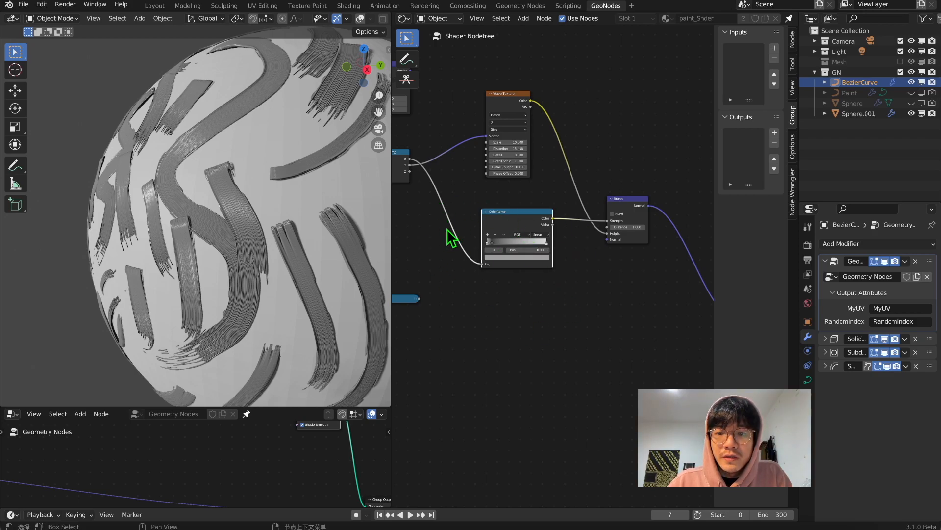
pyautogui.scroll(2, 519, 247)
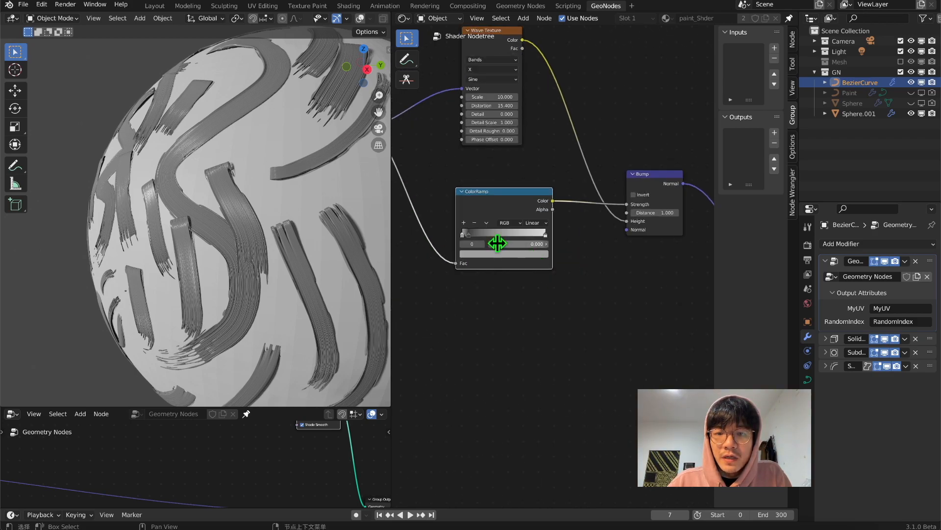
pyautogui.moveTo(191, 269); pyautogui.dragTo(202, 293, button='middle')
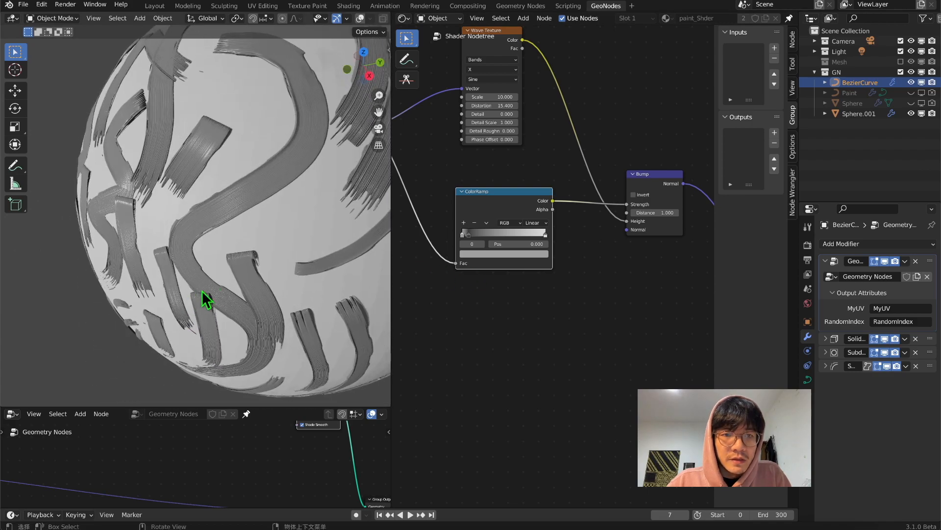
pyautogui.keyDown('shift'); pyautogui.scroll(5, 305, 228); pyautogui.keyUp('shift')
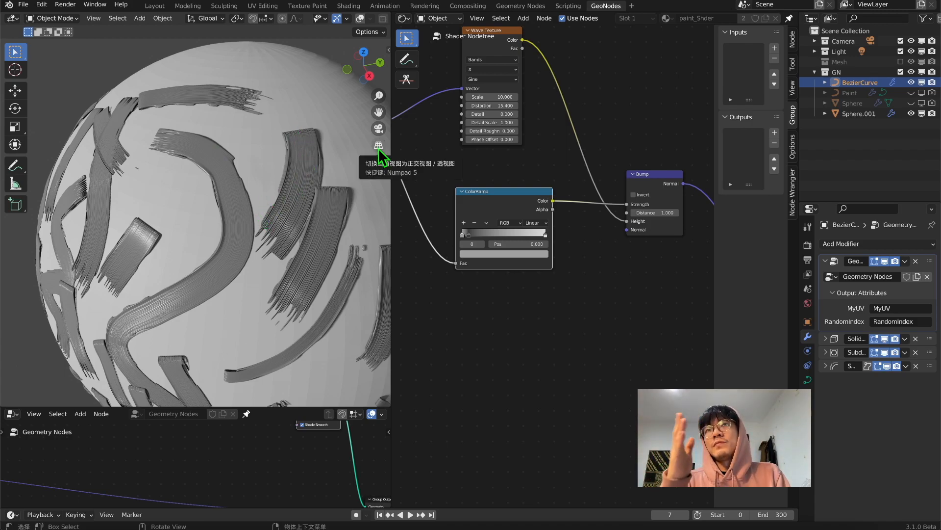
pyautogui.moveTo(275, 184)
pyautogui.mouseDown(button='middle')
pyautogui.moveTo(287, 209)
pyautogui.moveTo(301, 190)
pyautogui.moveTo(254, 251)
pyautogui.moveTo(272, 252)
pyautogui.moveTo(269, 264)
pyautogui.moveTo(258, 256)
pyautogui.moveTo(273, 275)
pyautogui.mouseUp(button='middle')
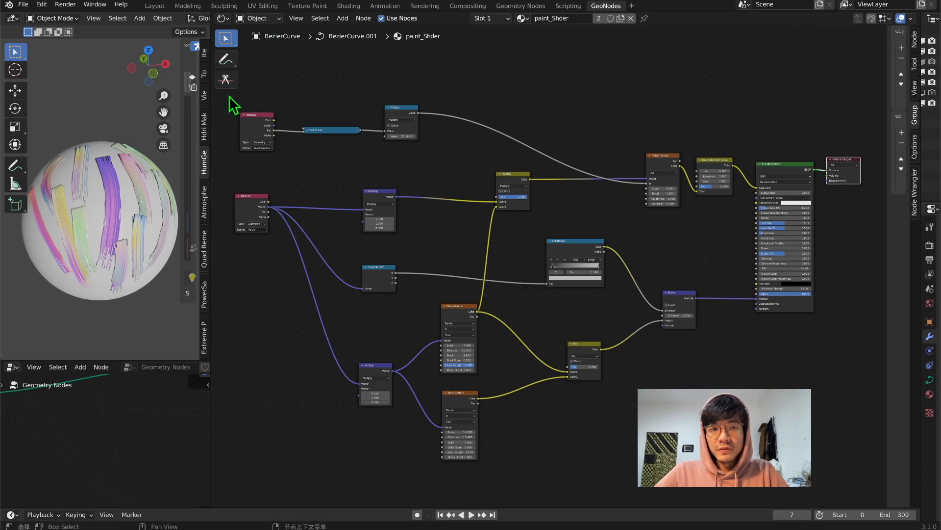
# - Examine the complete paint_Shder node tree, including the Noise Texture, Hue Saturation Value, ColorRamp, Mix and Bump nodes
pyautogui.moveTo(226, 100); pyautogui.dragTo(875, 470)
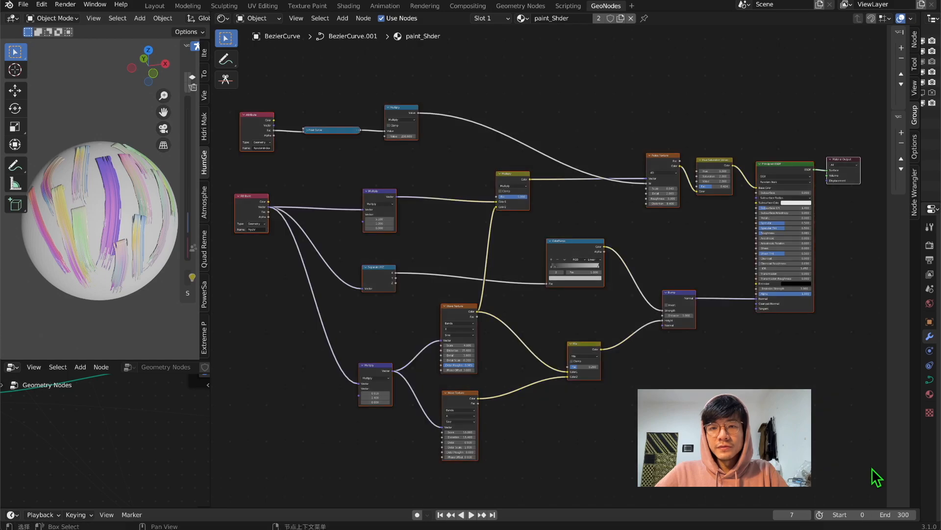
pyautogui.click(841, 451)
pyautogui.scroll(2, 719, 206)
pyautogui.scroll(3, 530, 245)
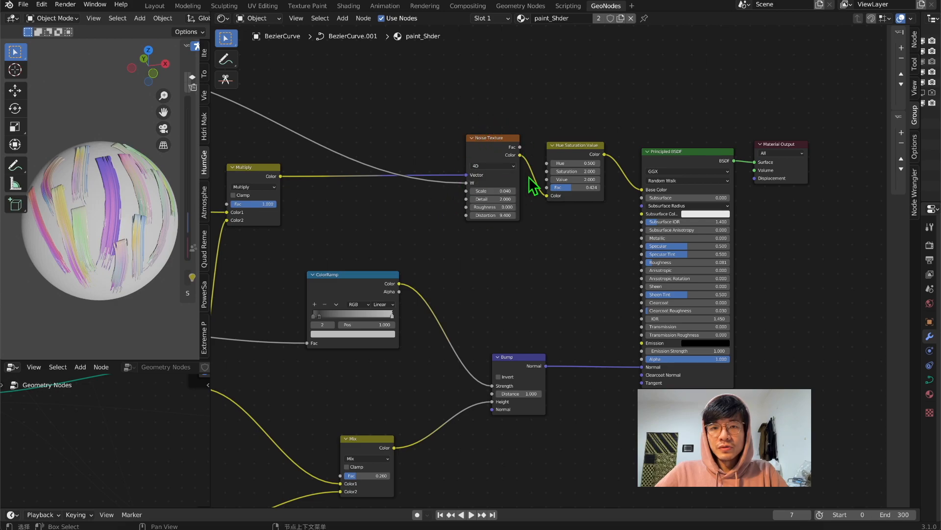
# - Raise the Hue Saturation Value node so it lines up with the Noise Texture node
pyautogui.moveTo(571, 146); pyautogui.dragTo(574, 139)
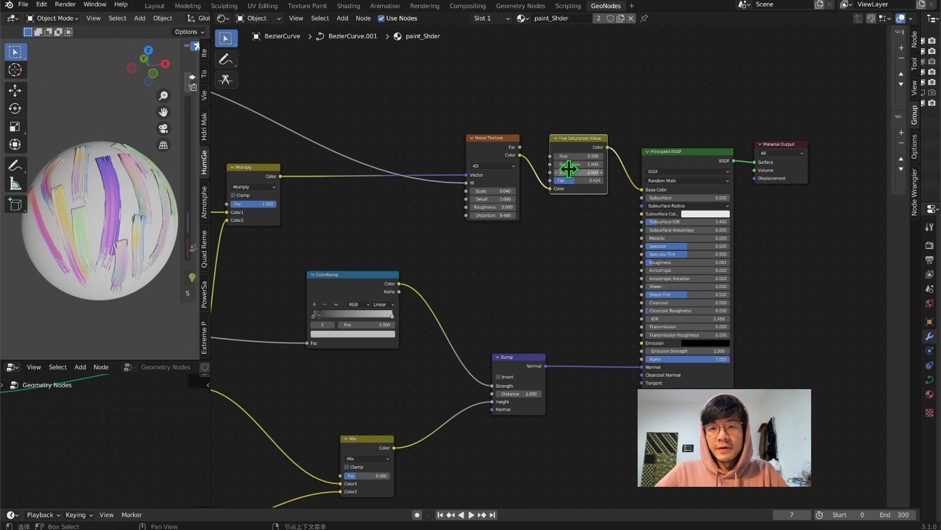
pyautogui.moveTo(570, 172)
pyautogui.mouseDown()
pyautogui.moveTo(544, 172)
pyautogui.moveTo(569, 172)
pyautogui.mouseUp()
pyautogui.moveTo(808, 223); pyautogui.dragTo(750, 157)
# - Expand the collapsed Float Curve node after the RandomIndex Attribute and move it upward to show its full curve
pyautogui.moveTo(529, 220); pyautogui.dragTo(720, 265, button='middle')
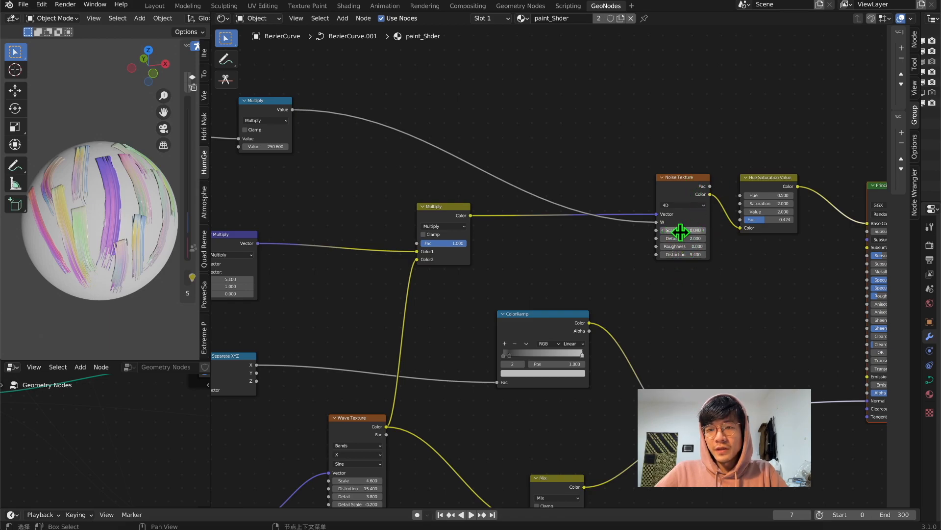
pyautogui.moveTo(598, 252); pyautogui.dragTo(699, 235, button='middle')
pyautogui.scroll(-1, 647, 230)
pyautogui.scroll(3, 286, 166)
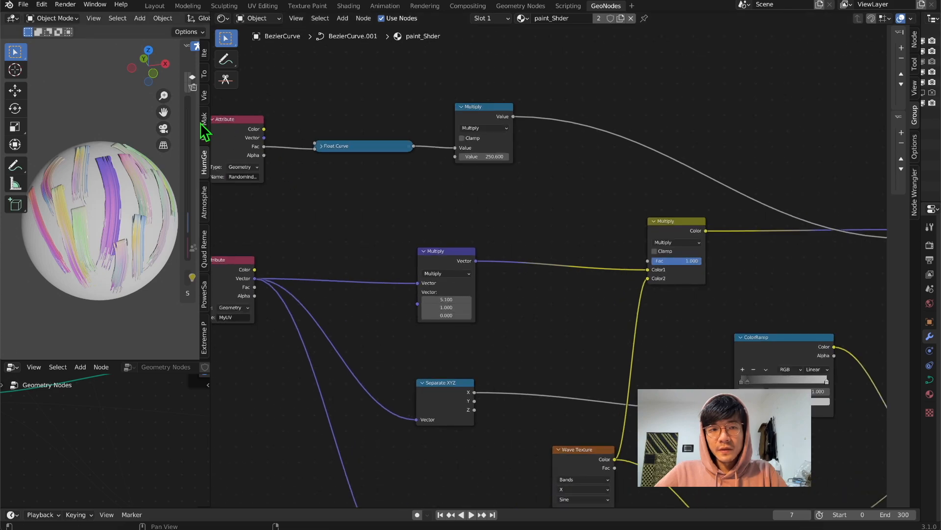
pyautogui.moveTo(284, 129); pyautogui.dragTo(344, 129, button='middle')
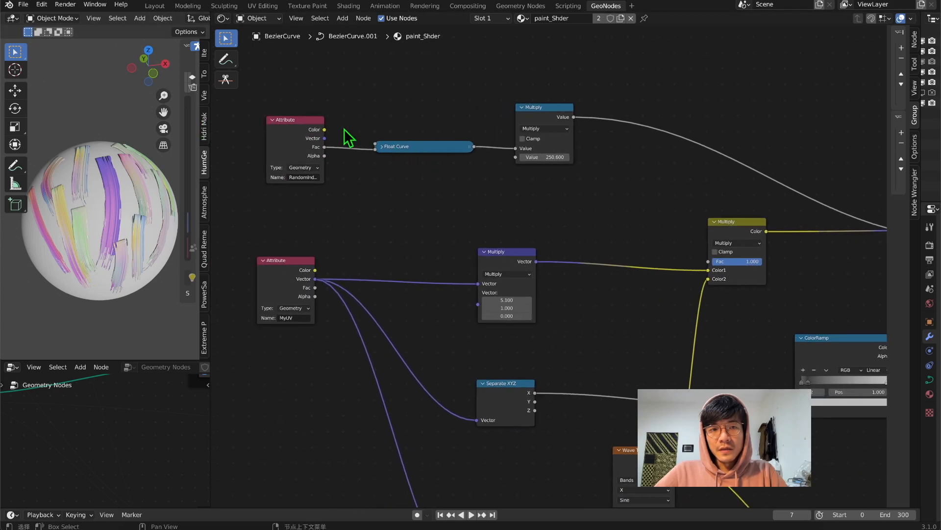
pyautogui.click(382, 147)
pyautogui.moveTo(410, 145); pyautogui.dragTo(414, 90)
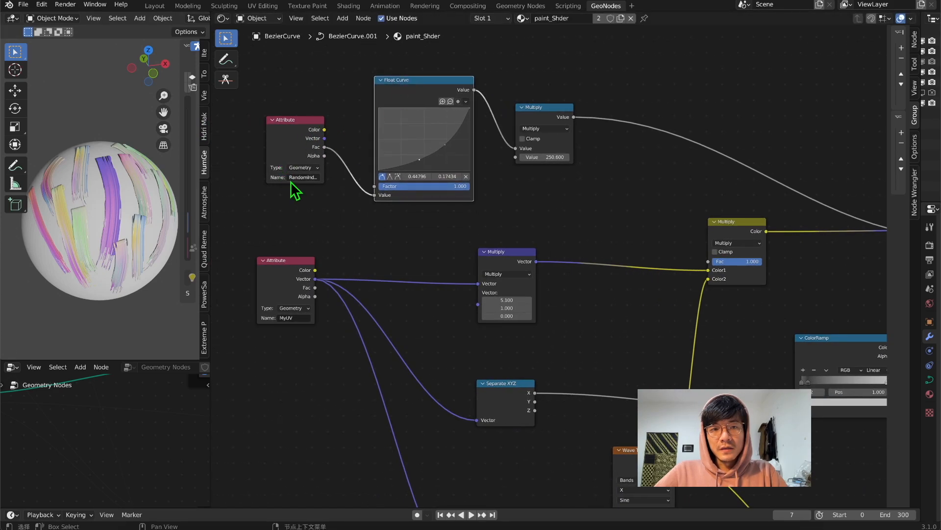
# - Examine how the Float Curve and math Multiply nodes feed RandomIndex into the Noise Texture's W input to color each stroke
pyautogui.moveTo(620, 210); pyautogui.dragTo(470, 223, button='middle')
pyautogui.scroll(-2, 448, 183)
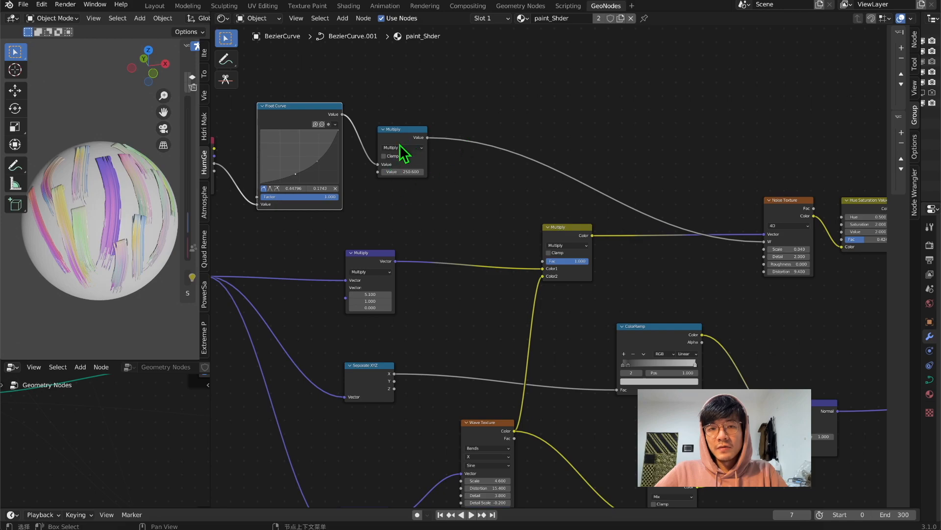
pyautogui.moveTo(401, 172)
pyautogui.mouseDown()
pyautogui.moveTo(413, 172)
pyautogui.moveTo(401, 172)
pyautogui.mouseUp()
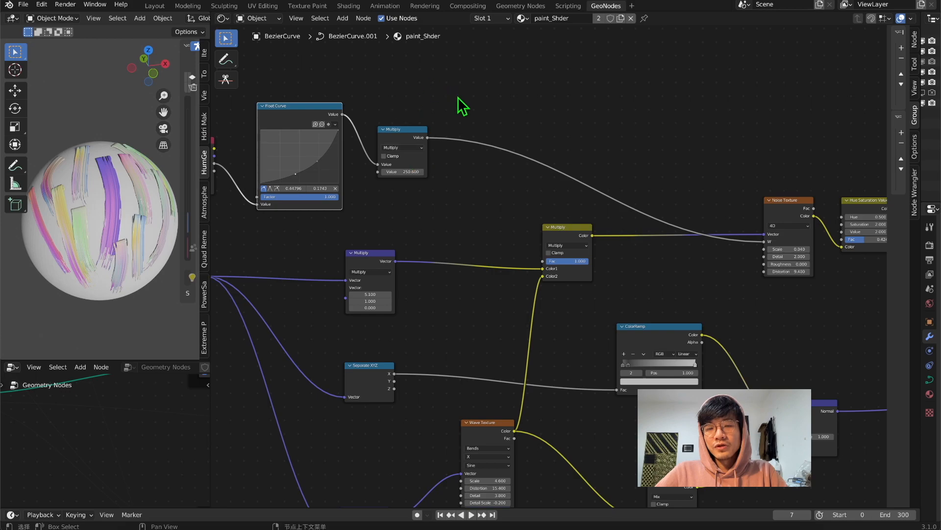
pyautogui.moveTo(167, 181)
pyautogui.mouseDown(button='middle')
pyautogui.moveTo(125, 194)
pyautogui.moveTo(182, 198)
pyautogui.moveTo(120, 206)
pyautogui.moveTo(67, 186)
pyautogui.moveTo(89, 188)
pyautogui.mouseUp(button='middle')
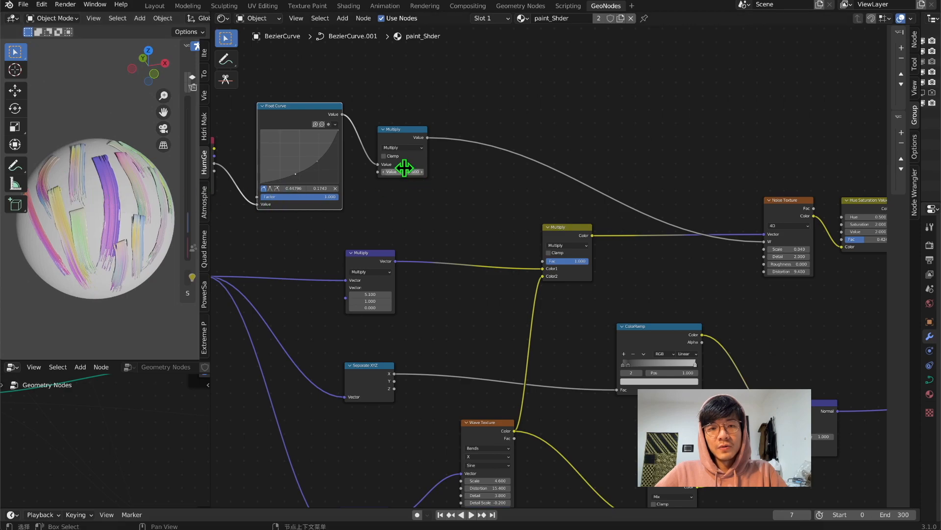
pyautogui.moveTo(402, 171)
pyautogui.mouseDown()
pyautogui.moveTo(427, 171)
pyautogui.moveTo(404, 171)
pyautogui.moveTo(416, 185)
pyautogui.mouseUp()
pyautogui.moveTo(451, 193); pyautogui.dragTo(507, 164, button='middle')
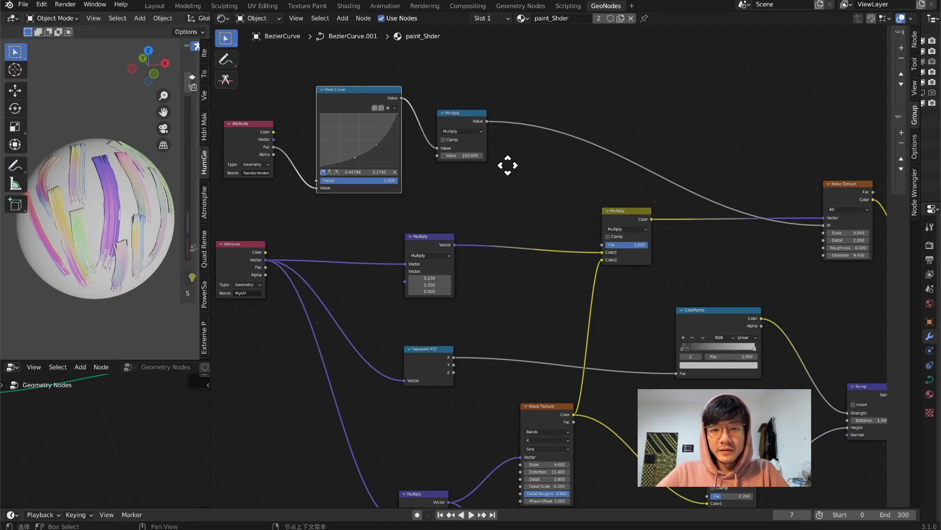
pyautogui.scroll(-1, 510, 171)
pyautogui.moveTo(479, 222); pyautogui.dragTo(482, 200, button='middle')
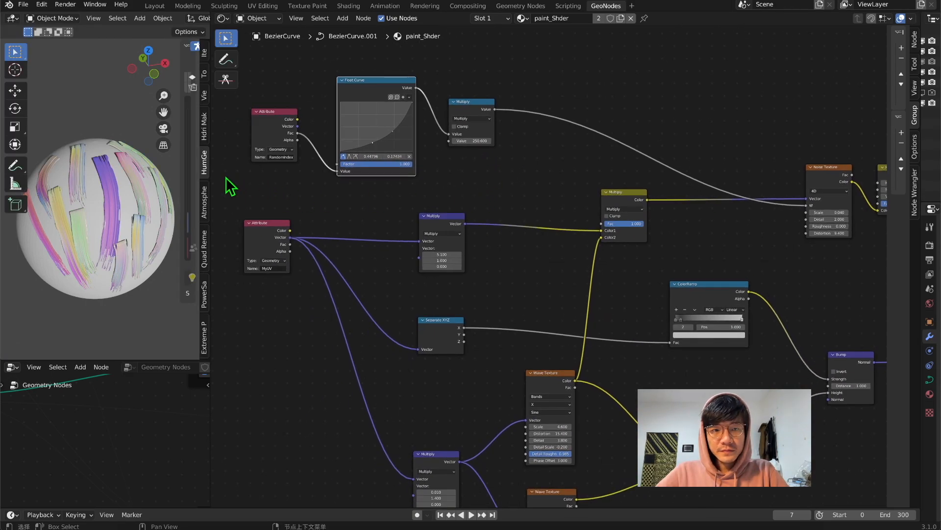
# - Widen the 3D viewport and enlarge the Geometry Nodes editor below it
pyautogui.moveTo(209, 177); pyautogui.dragTo(294, 181)
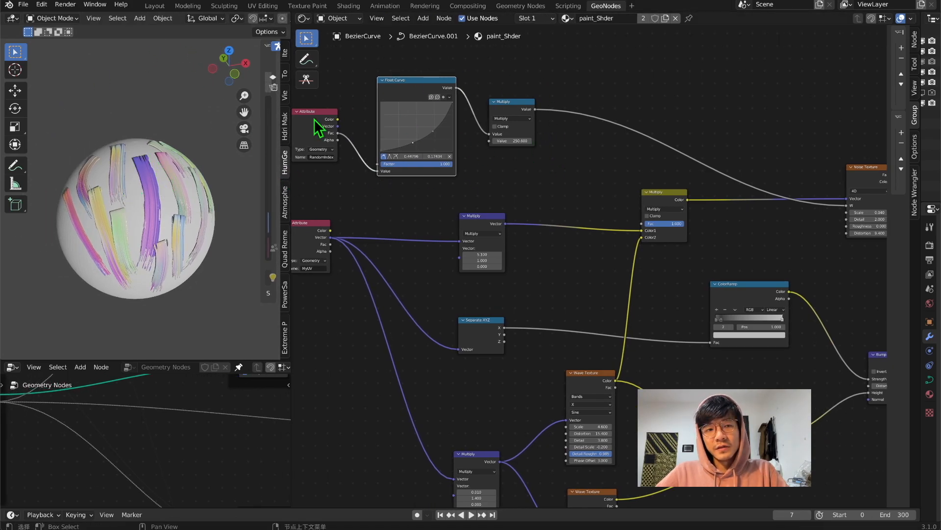
pyautogui.moveTo(505, 140)
pyautogui.mouseDown()
pyautogui.moveTo(493, 141)
pyautogui.moveTo(520, 141)
pyautogui.moveTo(501, 142)
pyautogui.mouseUp()
pyautogui.moveTo(293, 210); pyautogui.dragTo(355, 206)
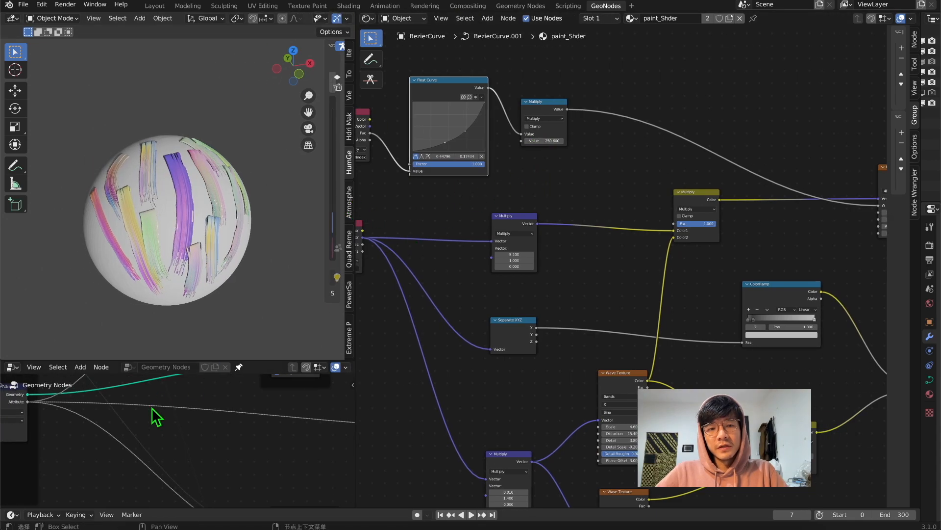
pyautogui.moveTo(225, 358); pyautogui.dragTo(224, 260)
# - Set the Seed of the Random Value node in the RandomIndex frame to 92
pyautogui.scroll(-6, 180, 406)
pyautogui.moveTo(238, 460); pyautogui.dragTo(175, 316, button='middle')
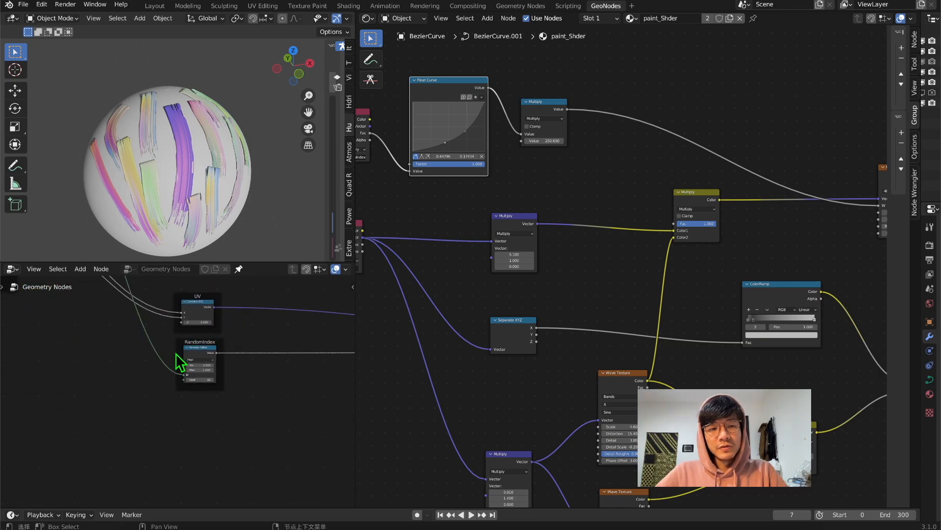
pyautogui.scroll(3, 180, 363)
pyautogui.moveTo(220, 432)
pyautogui.mouseDown()
pyautogui.moveTo(215, 424)
pyautogui.moveTo(235, 423)
pyautogui.mouseUp()
# - Raise the ColorRamp slightly and shift the vector Multiply and color Multiply nodes together a little to the right
pyautogui.moveTo(664, 365); pyautogui.dragTo(605, 273, button='middle')
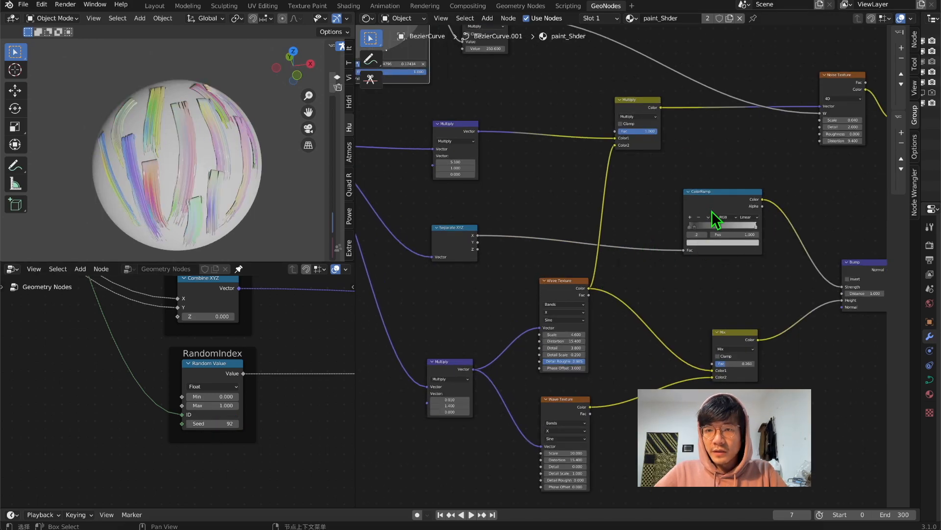
pyautogui.moveTo(722, 193); pyautogui.dragTo(723, 186)
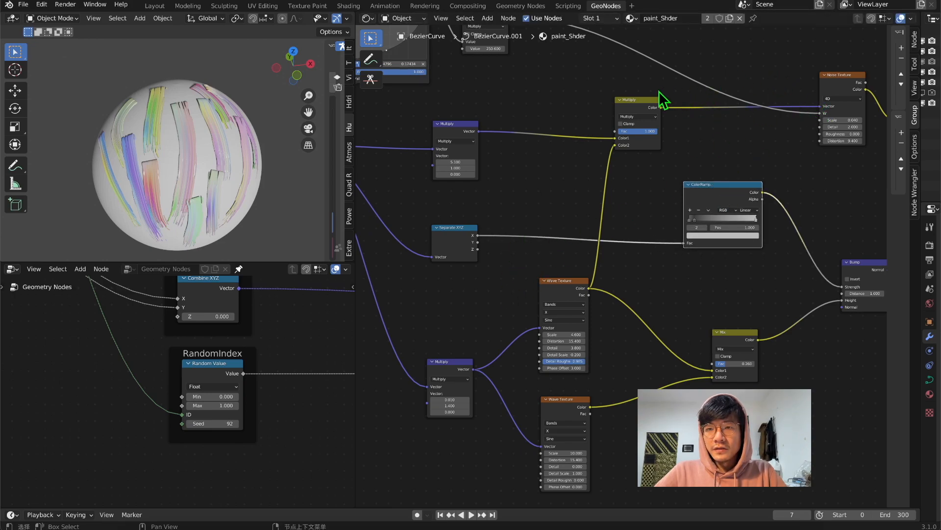
pyautogui.moveTo(580, 72); pyautogui.dragTo(662, 178)
pyautogui.moveTo(483, 77); pyautogui.dragTo(671, 369)
pyautogui.moveTo(590, 219); pyautogui.dragTo(693, 211)
pyautogui.scroll(5, 583, 201)
pyautogui.moveTo(591, 192); pyautogui.dragTo(596, 289, button='middle')
pyautogui.scroll(-3, 592, 275)
pyautogui.scroll(-3, 647, 265)
pyautogui.moveTo(666, 274); pyautogui.dragTo(637, 195, button='middle')
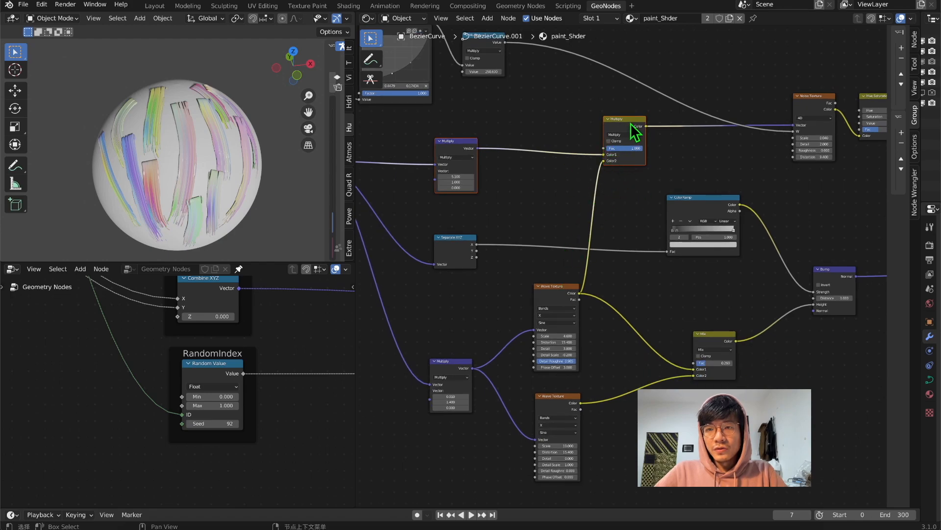
pyautogui.moveTo(631, 122); pyautogui.dragTo(643, 120)
# - Shift the upper vector Multiply node slightly left and nudge both Wave Texture nodes slightly upward
pyautogui.moveTo(449, 152); pyautogui.dragTo(539, 159, button='middle')
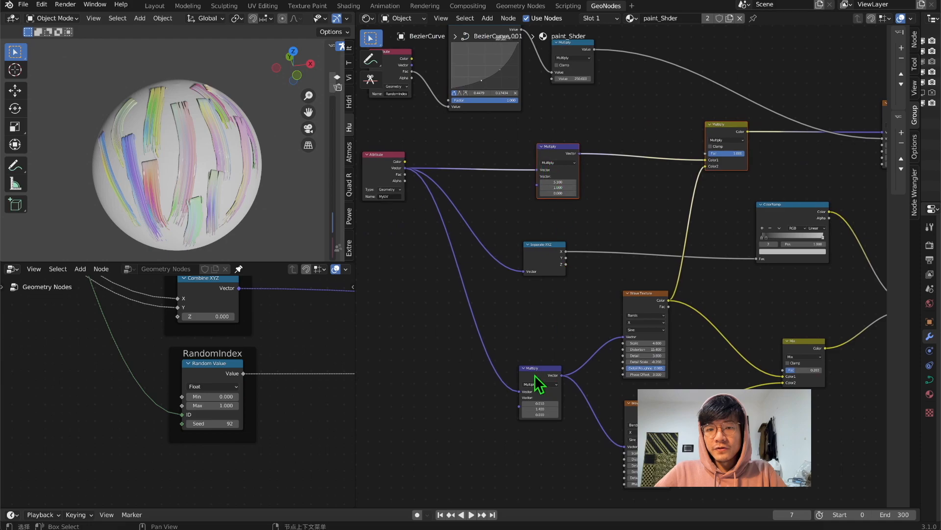
pyautogui.click(559, 155)
pyautogui.moveTo(559, 157); pyautogui.dragTo(549, 157)
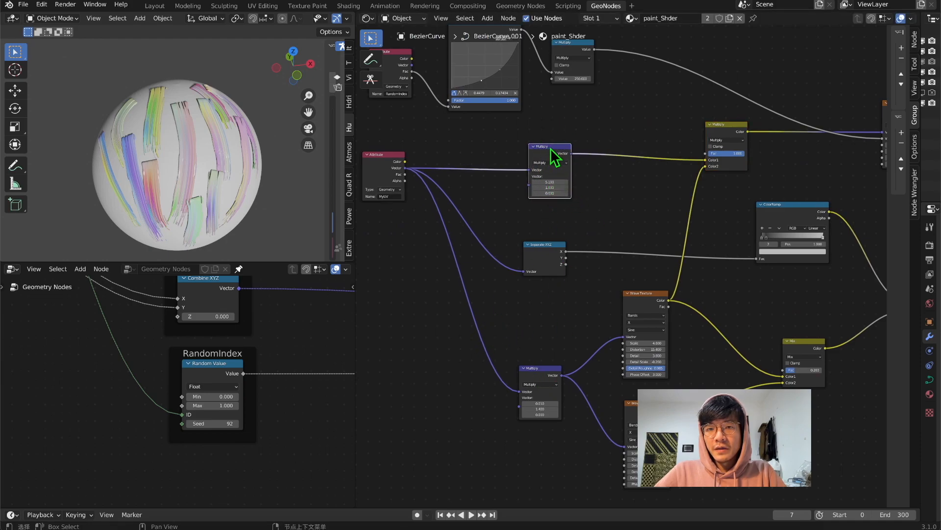
pyautogui.moveTo(613, 169); pyautogui.dragTo(561, 193, button='middle')
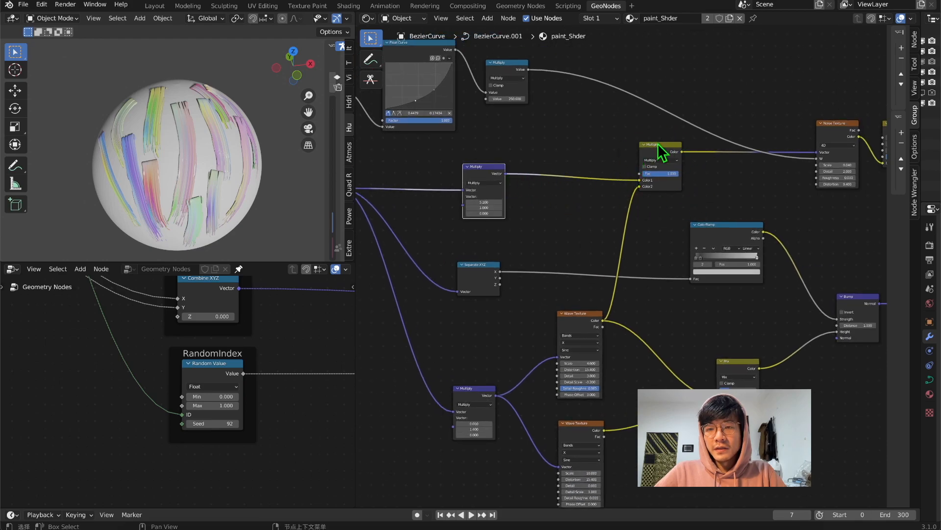
pyautogui.moveTo(576, 432); pyautogui.dragTo(577, 426)
pyautogui.moveTo(579, 438); pyautogui.dragTo(568, 389, button='middle')
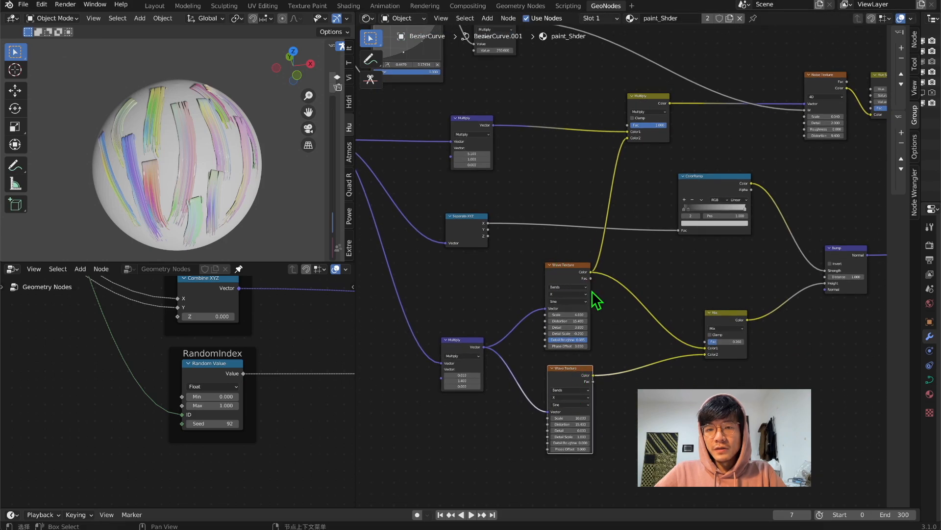
pyautogui.moveTo(576, 265); pyautogui.dragTo(575, 259)
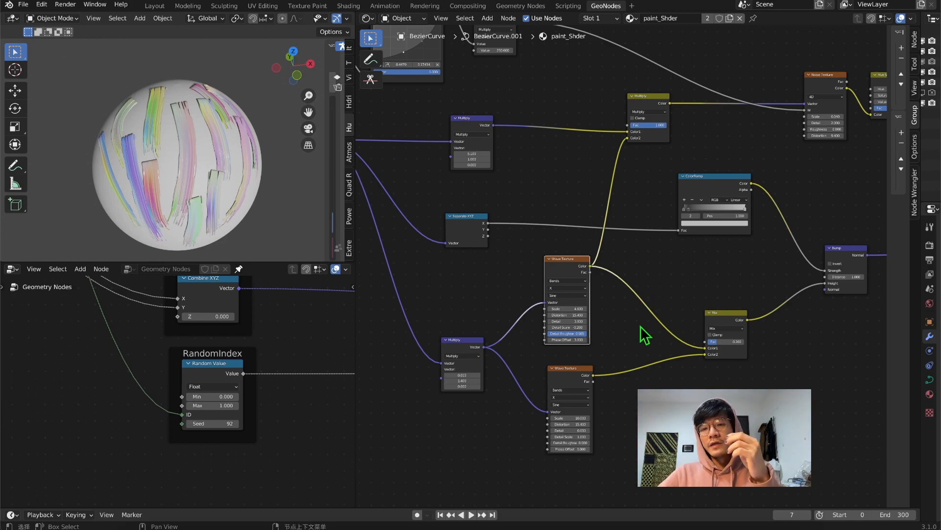
# - Mute the upper Wave Texture node to compare the strokes without it, and unmute it again
pyautogui.scroll(2, 179, 157)
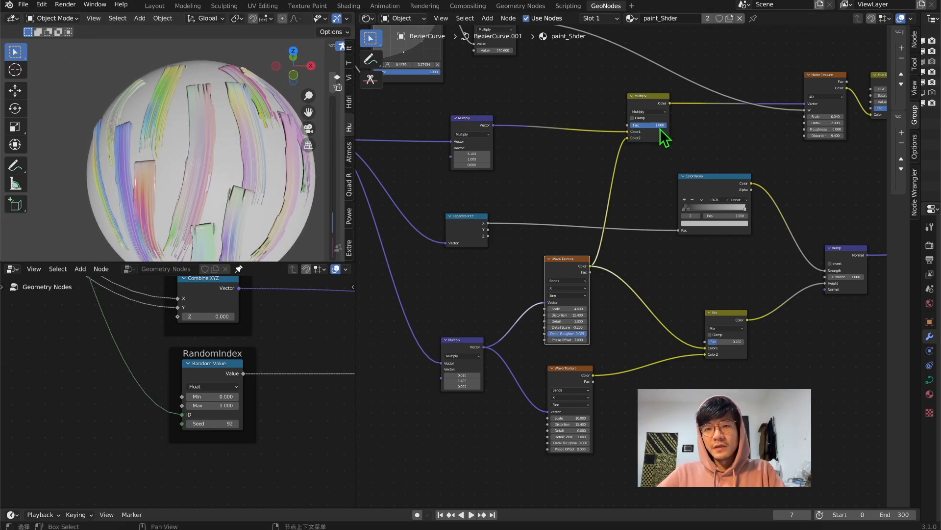
pyautogui.moveTo(212, 168); pyautogui.dragTo(221, 167, button='middle')
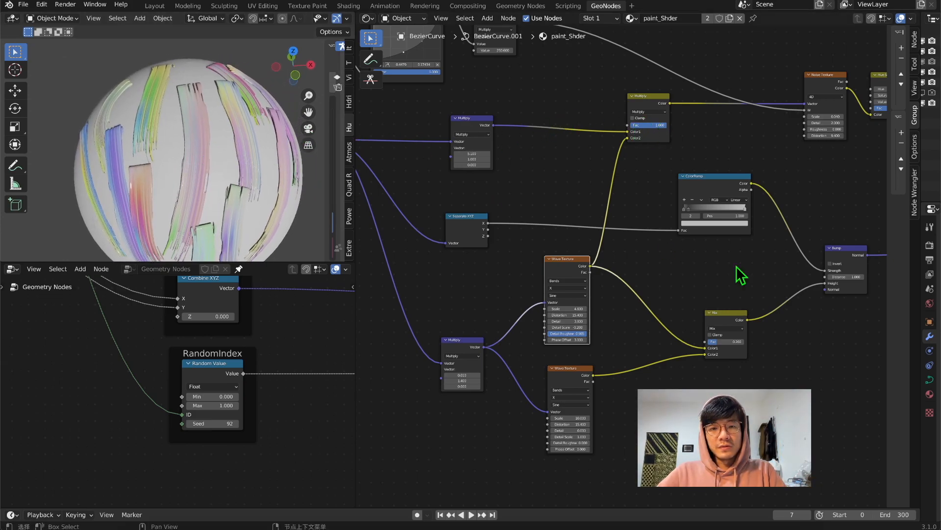
pyautogui.press('m')
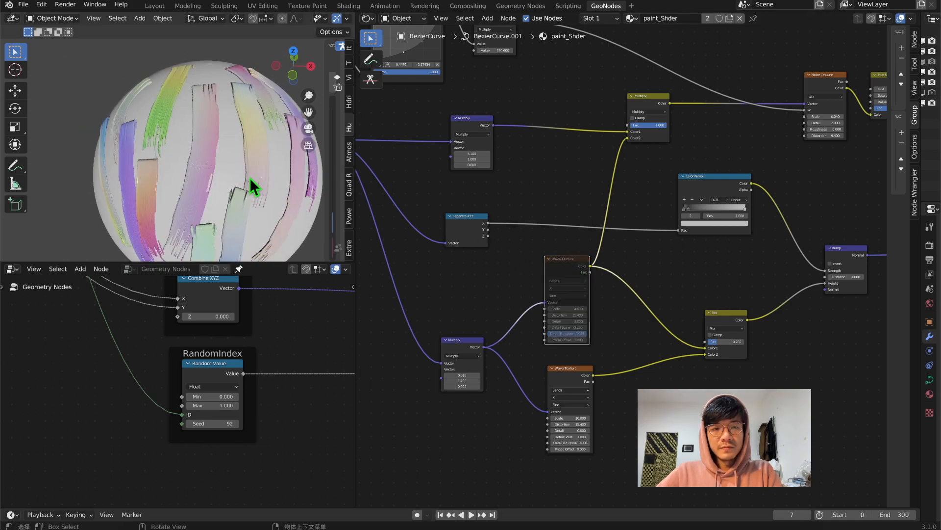
pyautogui.moveTo(246, 172); pyautogui.dragTo(230, 102, button='middle')
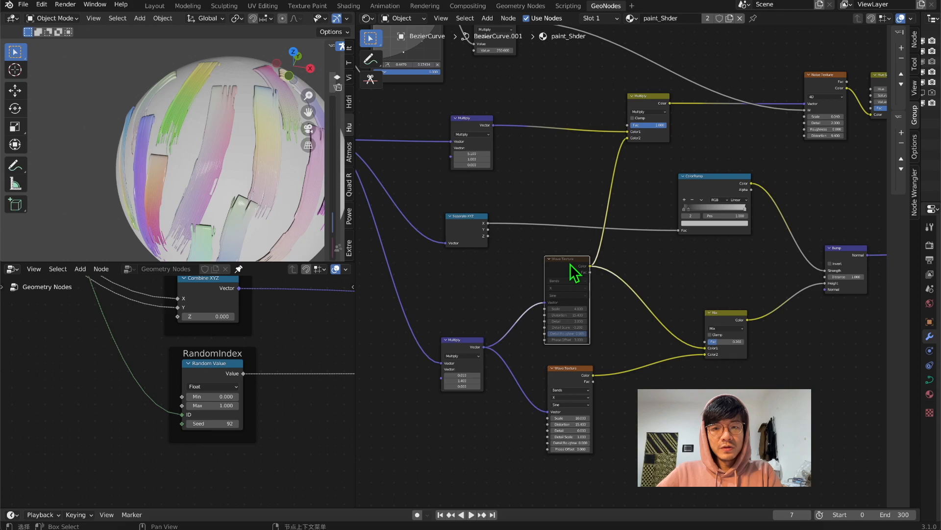
pyautogui.press('m')
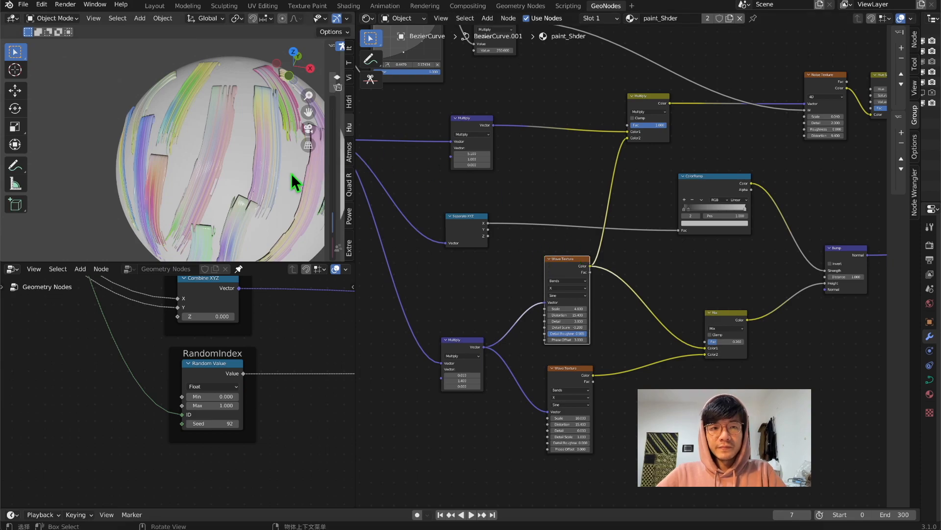
pyautogui.moveTo(290, 172); pyautogui.dragTo(319, 175, button='middle')
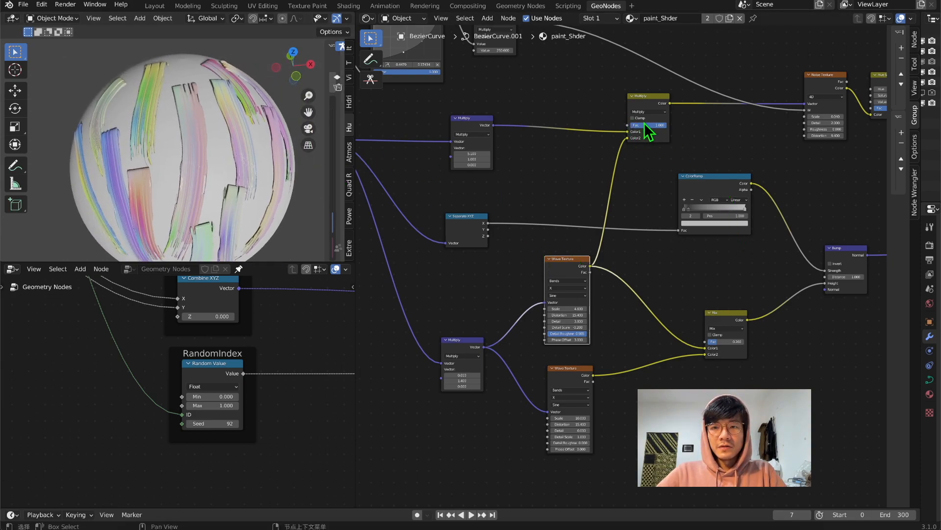
# - Examine how the color Multiply node combines the scaled MyUV vector with the Wave Texture, and its effect on the strokes
pyautogui.moveTo(655, 126)
pyautogui.mouseDown()
pyautogui.moveTo(633, 126)
pyautogui.moveTo(657, 127)
pyautogui.mouseUp()
pyautogui.moveTo(482, 127); pyautogui.dragTo(558, 122, button='middle')
pyautogui.moveTo(627, 141); pyautogui.dragTo(561, 140, button='middle')
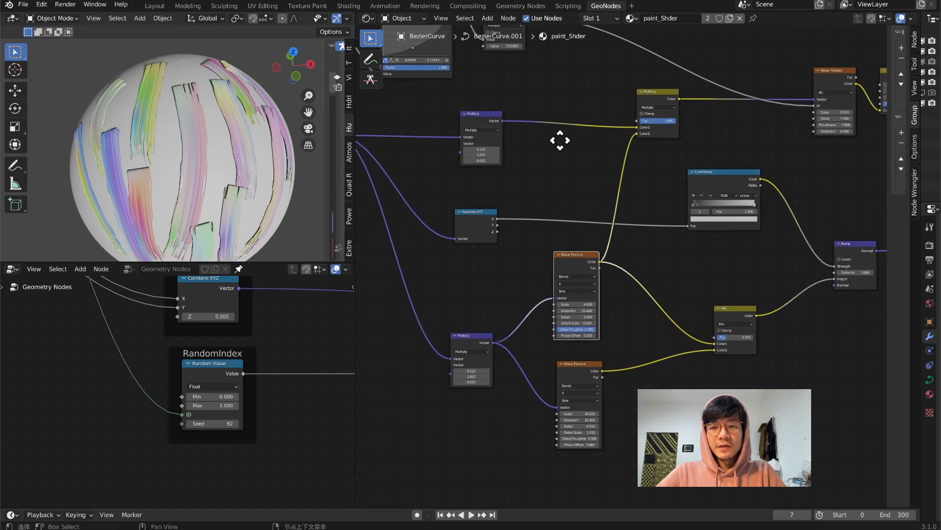
pyautogui.scroll(3, 490, 148)
pyautogui.moveTo(441, 119)
pyautogui.mouseDown()
pyautogui.moveTo(559, 118)
pyautogui.moveTo(421, 119)
pyautogui.moveTo(440, 118)
pyautogui.mouseUp()
pyautogui.moveTo(549, 148); pyautogui.dragTo(606, 132, button='middle')
pyautogui.moveTo(216, 159); pyautogui.dragTo(203, 136, button='middle')
pyautogui.scroll(-1, 542, 193)
pyautogui.moveTo(542, 193); pyautogui.dragTo(462, 114, button='middle')
pyautogui.scroll(1, 466, 118)
pyautogui.scroll(-7, 627, 202)
pyautogui.scroll(3, 583, 206)
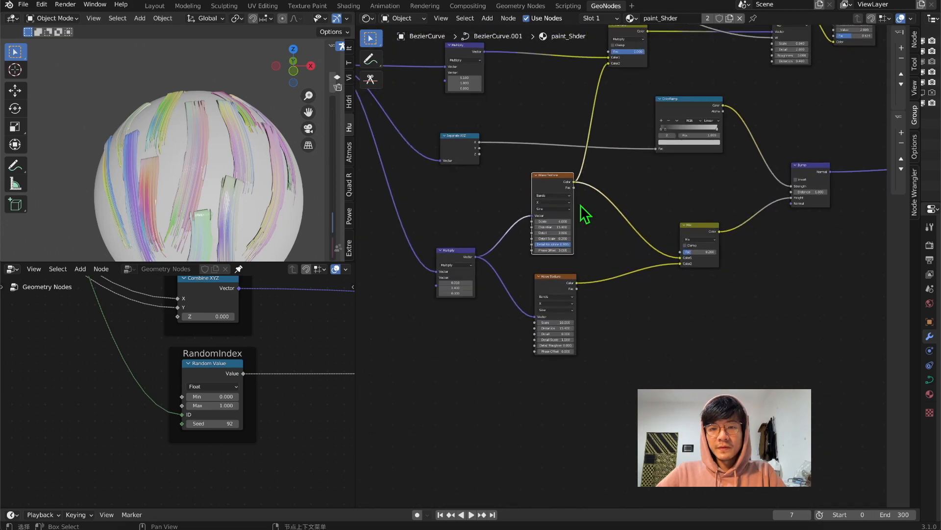
# - Lower the second Wave Texture slightly and raise the vector Multiply node that feeds both Wave Textures
pyautogui.moveTo(558, 289); pyautogui.dragTo(557, 293)
pyautogui.moveTo(458, 263); pyautogui.dragTo(456, 243)
pyautogui.moveTo(554, 204); pyautogui.dragTo(532, 221, button='middle')
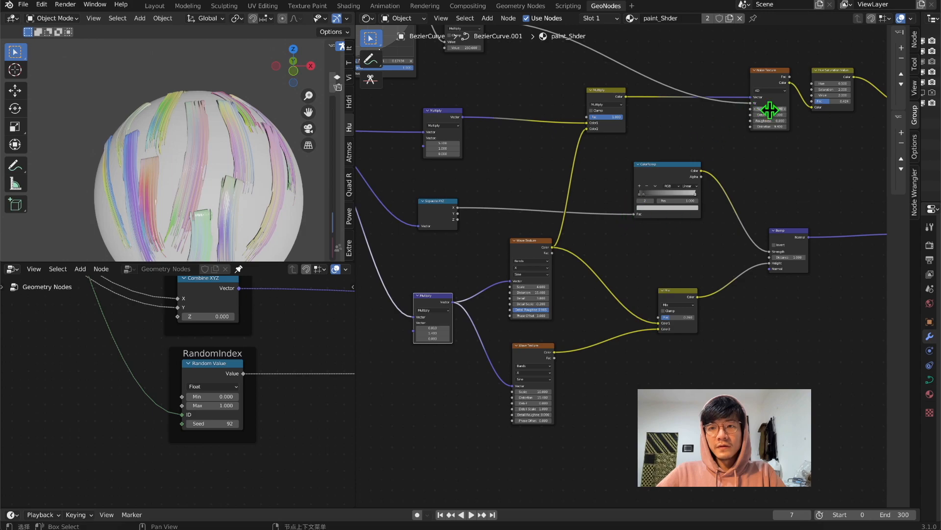
# - Move the Mix node closer to the Wave Textures, lower the second Wave Texture, and inspect the strokes' bristle relief
pyautogui.moveTo(590, 280); pyautogui.dragTo(595, 203, button='middle')
pyautogui.scroll(2, 591, 210)
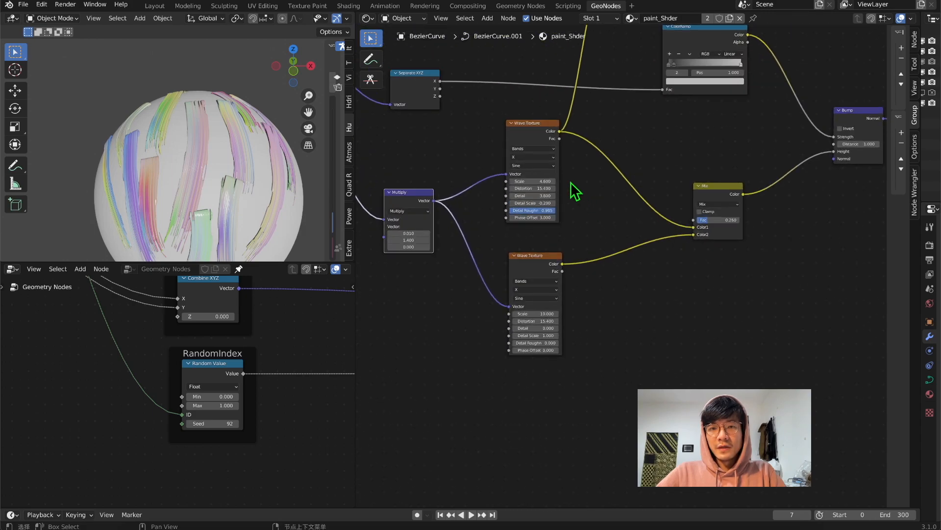
pyautogui.moveTo(714, 192); pyautogui.dragTo(701, 174)
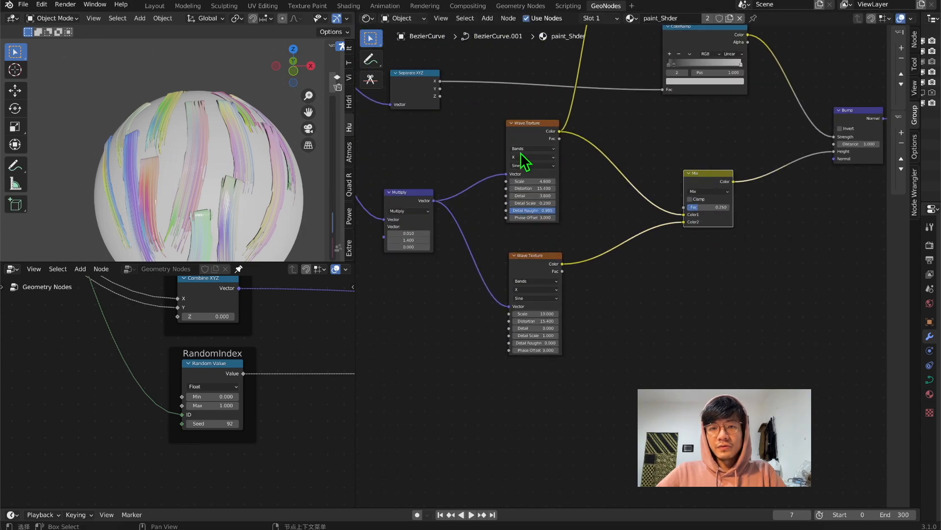
pyautogui.moveTo(534, 255); pyautogui.dragTo(531, 269)
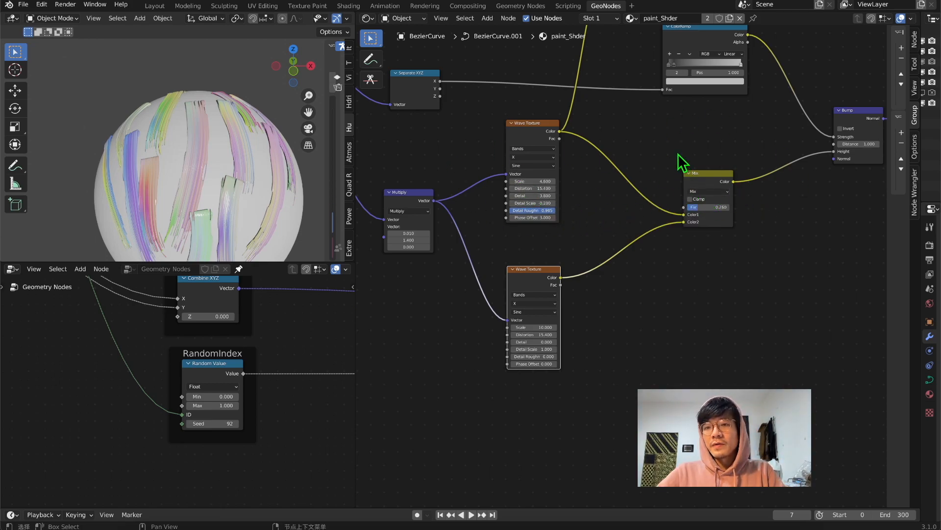
pyautogui.click(717, 167)
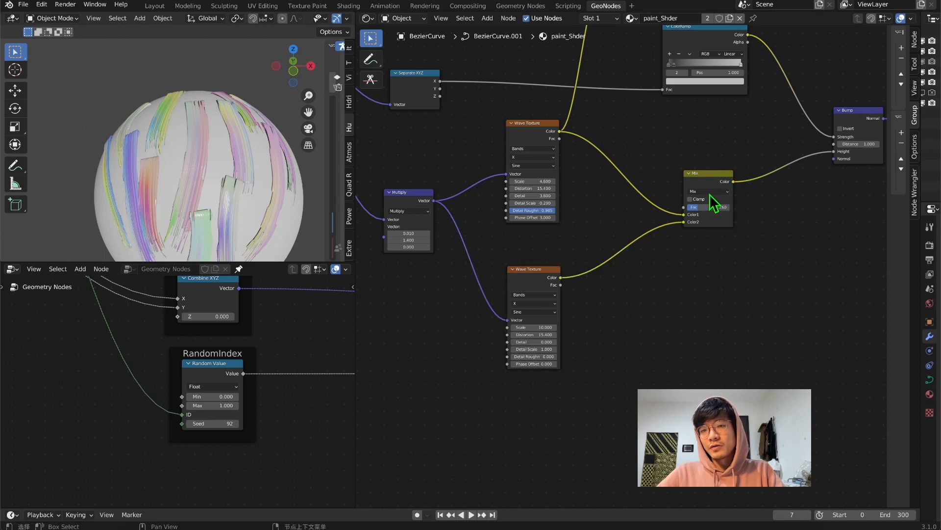
pyautogui.moveTo(243, 152); pyautogui.dragTo(246, 167, button='middle')
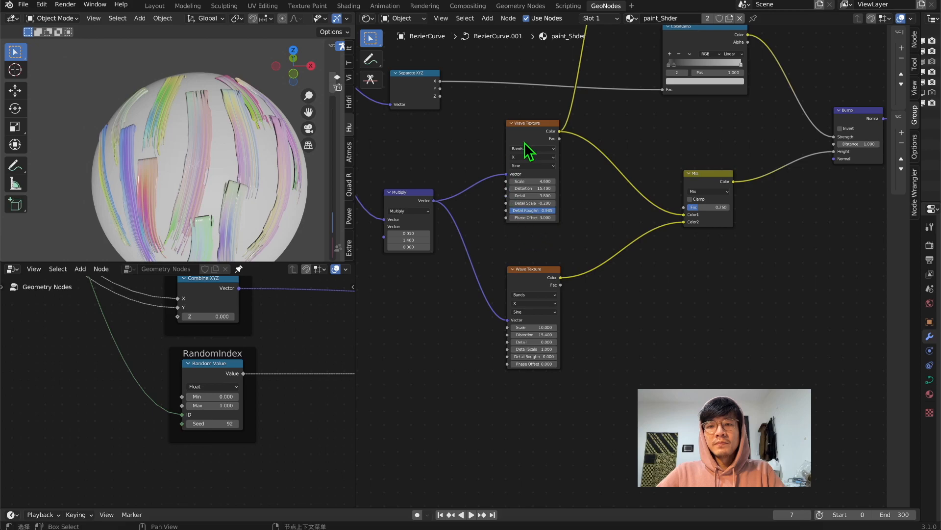
# - Raise the Mix node slightly and lower its factor to 0 so only the upper Wave Texture drives the bump
pyautogui.moveTo(711, 174); pyautogui.dragTo(710, 163)
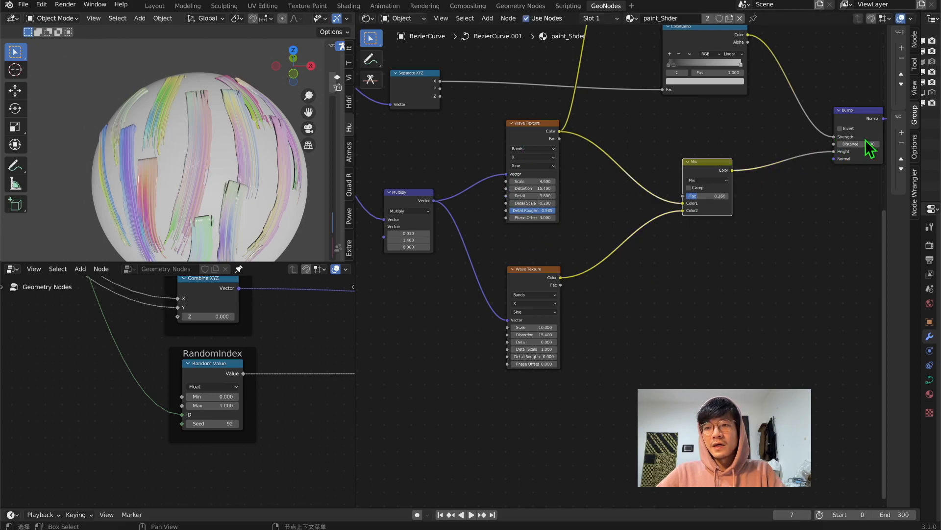
pyautogui.moveTo(811, 172); pyautogui.dragTo(778, 204, button='middle')
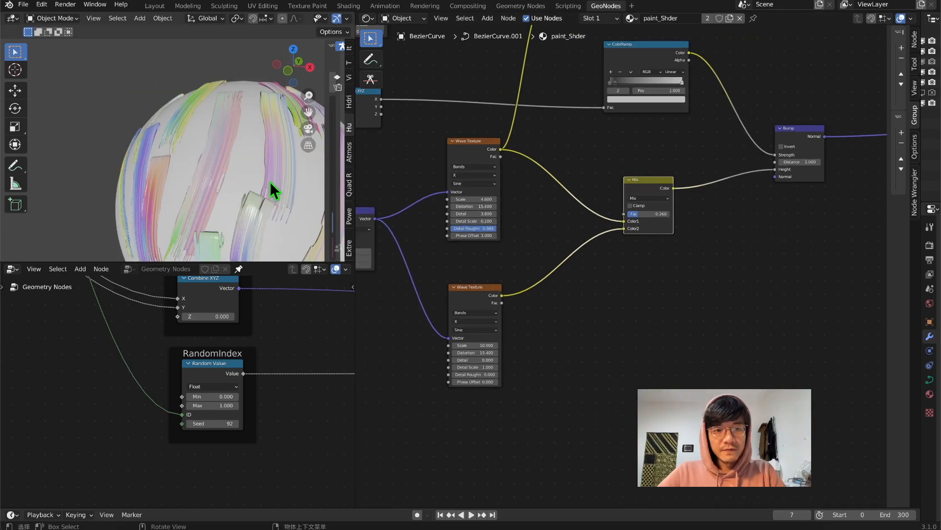
pyautogui.moveTo(648, 215); pyautogui.dragTo(681, 214)
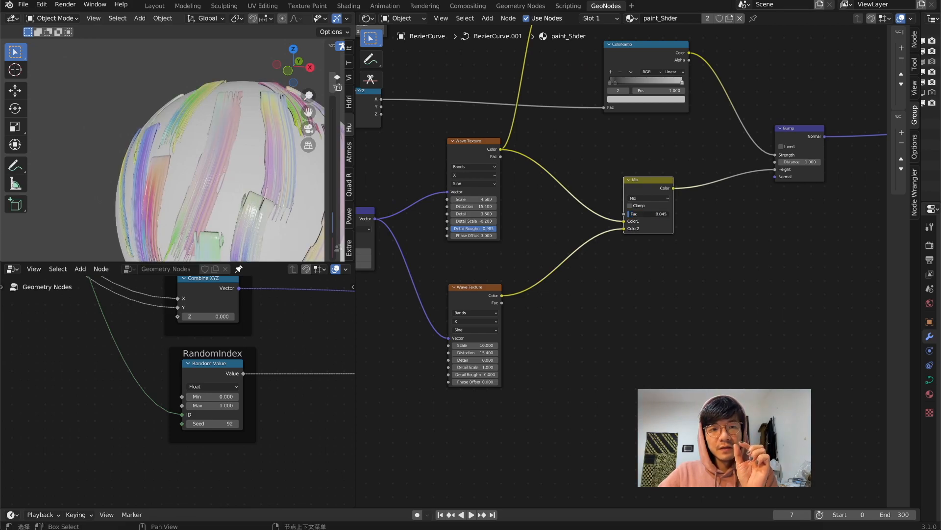
# - Enlarge the 3D viewport around the strokes and set the factor of the Mix node between the Wave Textures to 0.277
pyautogui.moveTo(156, 182); pyautogui.dragTo(169, 194, button='middle')
pyautogui.moveTo(288, 260); pyautogui.dragTo(287, 419)
pyautogui.moveTo(260, 302)
pyautogui.mouseDown(button='middle')
pyautogui.moveTo(254, 226)
pyautogui.moveTo(330, 220)
pyautogui.moveTo(20, 245)
pyautogui.moveTo(44, 247)
pyautogui.moveTo(4, 269)
pyautogui.moveTo(195, 274)
pyautogui.moveTo(147, 284)
pyautogui.moveTo(192, 253)
pyautogui.mouseUp(button='middle')
pyautogui.moveTo(308, 112); pyautogui.dragTo(308, 109)
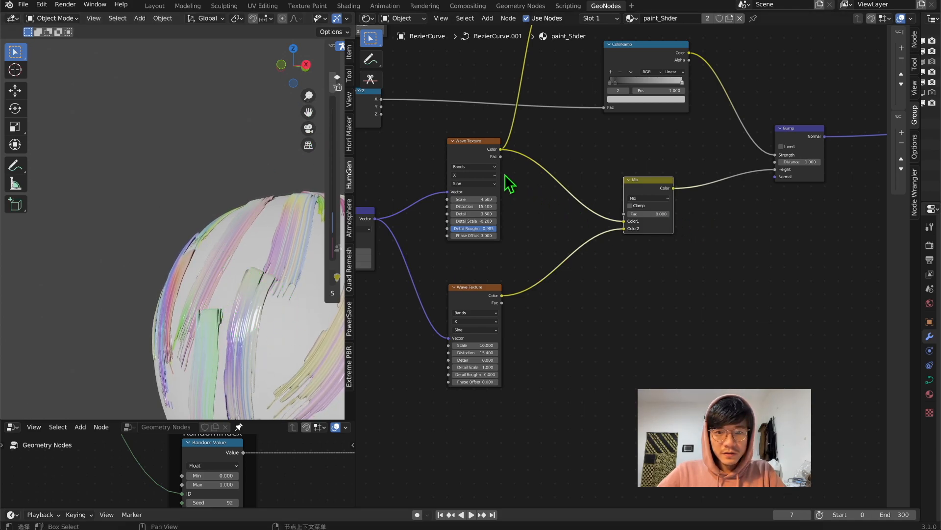
pyautogui.moveTo(452, 199)
pyautogui.mouseDown()
pyautogui.moveTo(488, 199)
pyautogui.moveTo(464, 199)
pyautogui.mouseUp()
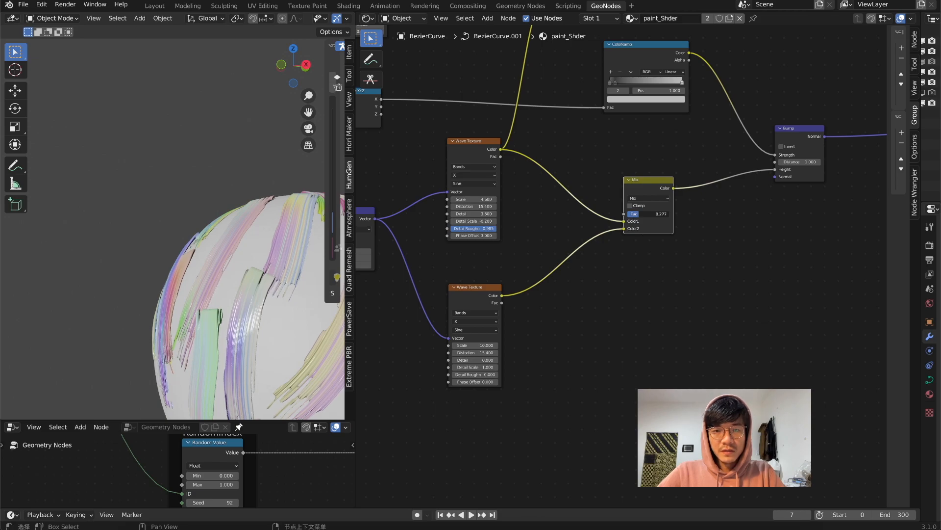
# - Widen the node editor to fit the whole material tree and move the Material Output node slightly away from the Principled BSDF
pyautogui.moveTo(257, 315)
pyautogui.mouseDown(button='middle')
pyautogui.moveTo(302, 325)
pyautogui.moveTo(284, 362)
pyautogui.moveTo(311, 369)
pyautogui.moveTo(17, 340)
pyautogui.moveTo(36, 328)
pyautogui.moveTo(340, 369)
pyautogui.moveTo(284, 334)
pyautogui.moveTo(258, 290)
pyautogui.moveTo(265, 275)
pyautogui.mouseUp(button='middle')
pyautogui.scroll(-2, 265, 275)
pyautogui.scroll(-4, 621, 225)
pyautogui.moveTo(622, 223); pyautogui.dragTo(611, 248, button='middle')
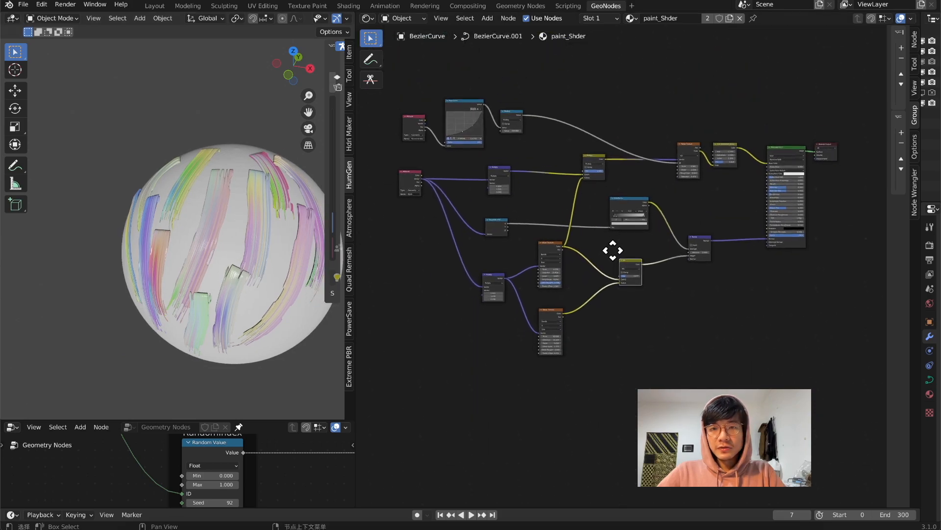
pyautogui.scroll(1, 627, 264)
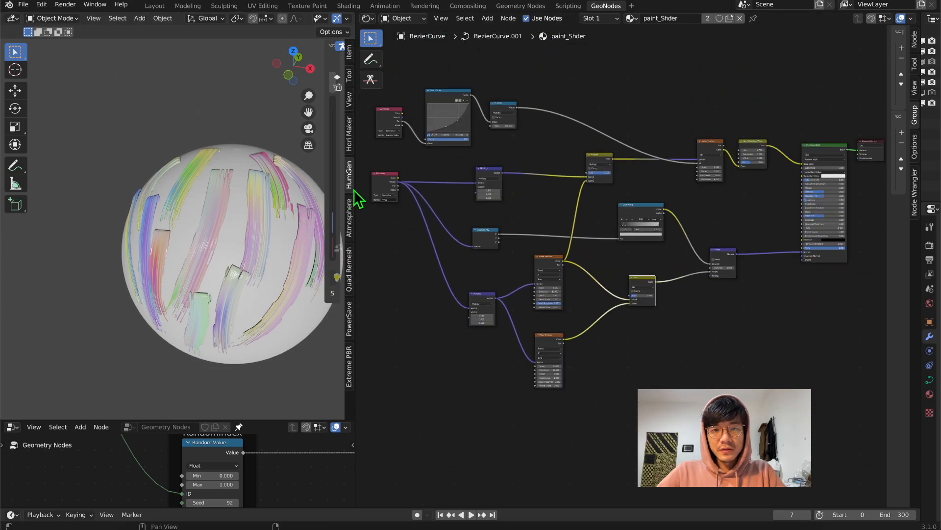
pyautogui.moveTo(354, 188); pyautogui.dragTo(267, 189)
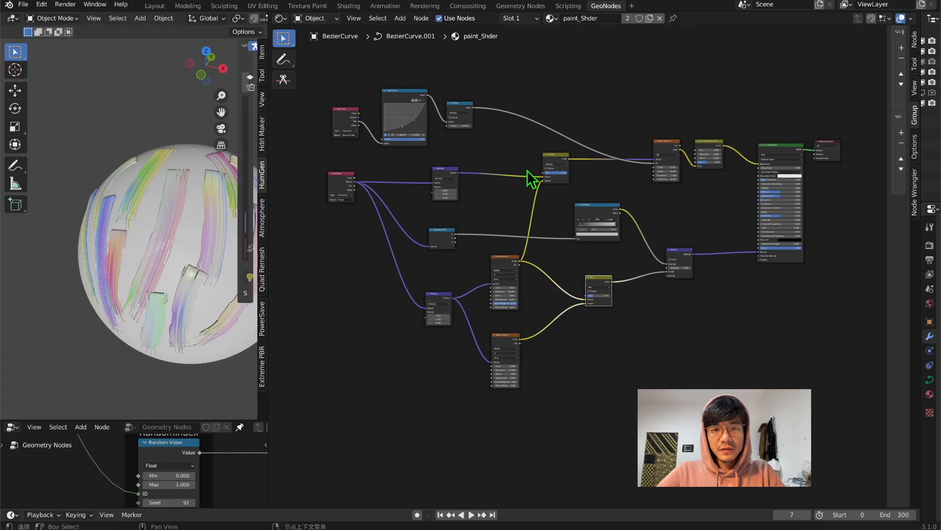
pyautogui.moveTo(526, 169); pyautogui.dragTo(505, 208, button='middle')
pyautogui.moveTo(851, 164); pyautogui.dragTo(857, 154)
pyautogui.moveTo(456, 179); pyautogui.dragTo(477, 189, button='middle')
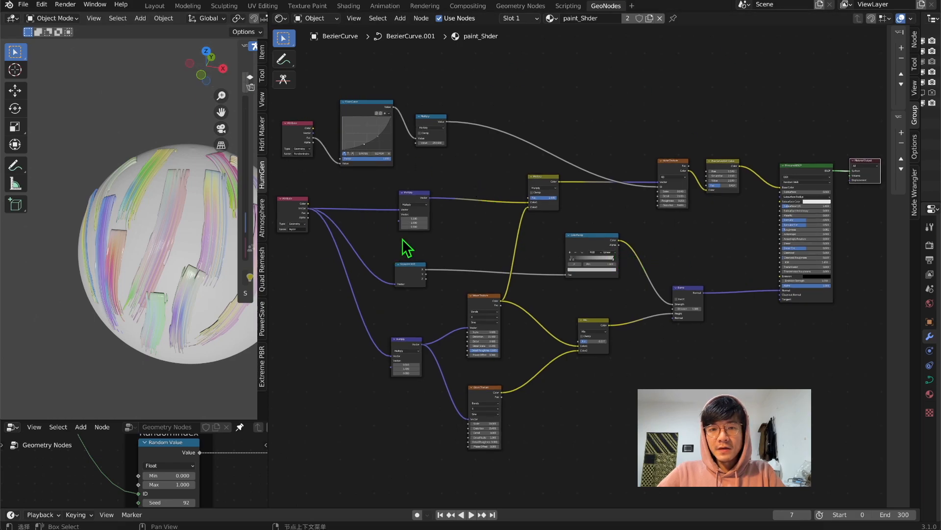
# - Shift the color Multiply node slightly toward its inputs and widen the 3D viewport to inspect the stroke colors
pyautogui.scroll(2, 505, 216)
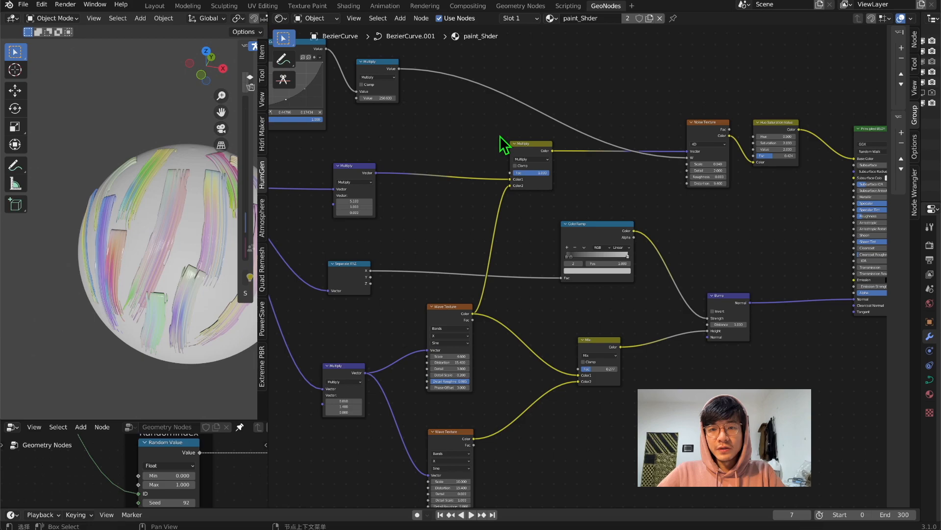
pyautogui.moveTo(523, 152)
pyautogui.mouseDown()
pyautogui.moveTo(520, 143)
pyautogui.moveTo(517, 151)
pyautogui.mouseUp()
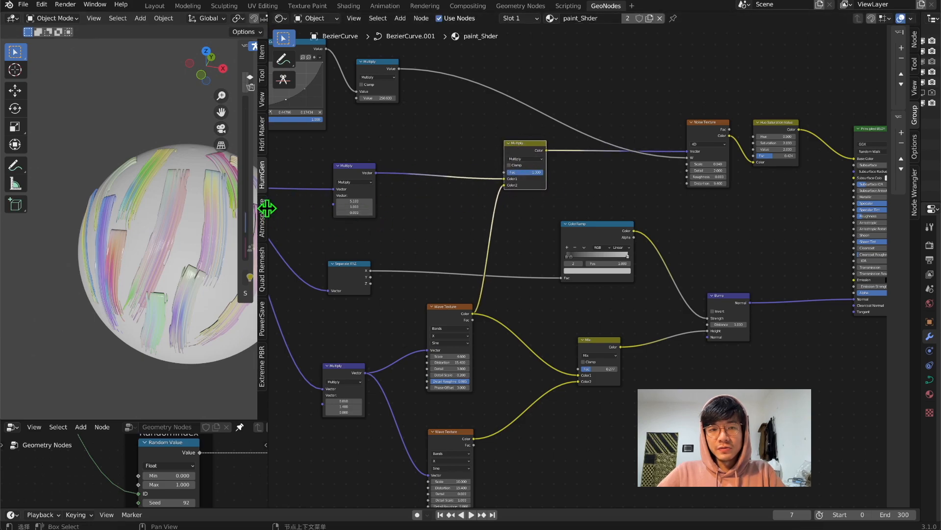
pyautogui.moveTo(267, 210); pyautogui.dragTo(382, 210)
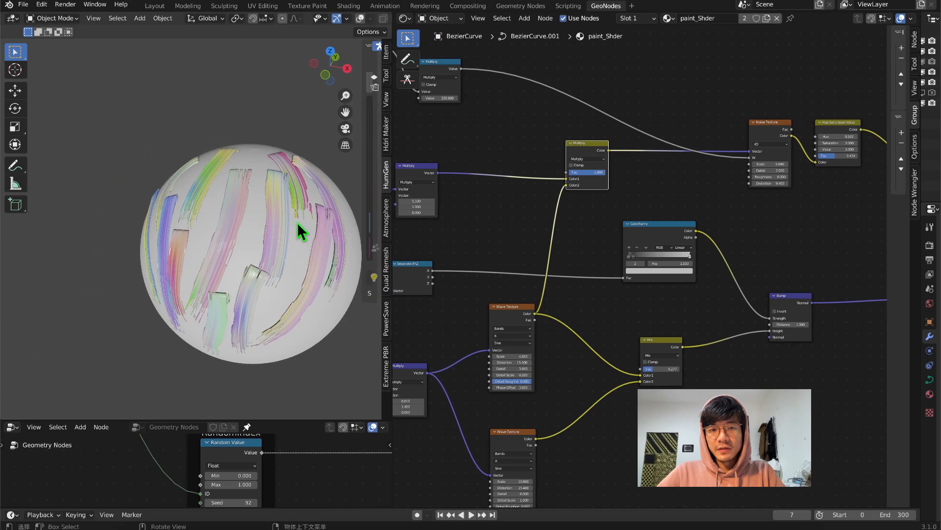
pyautogui.keyDown('shift'); pyautogui.moveTo(149, 201); pyautogui.dragTo(74, 192, button='middle'); pyautogui.keyUp('shift')
pyautogui.scroll(3, 74, 193)
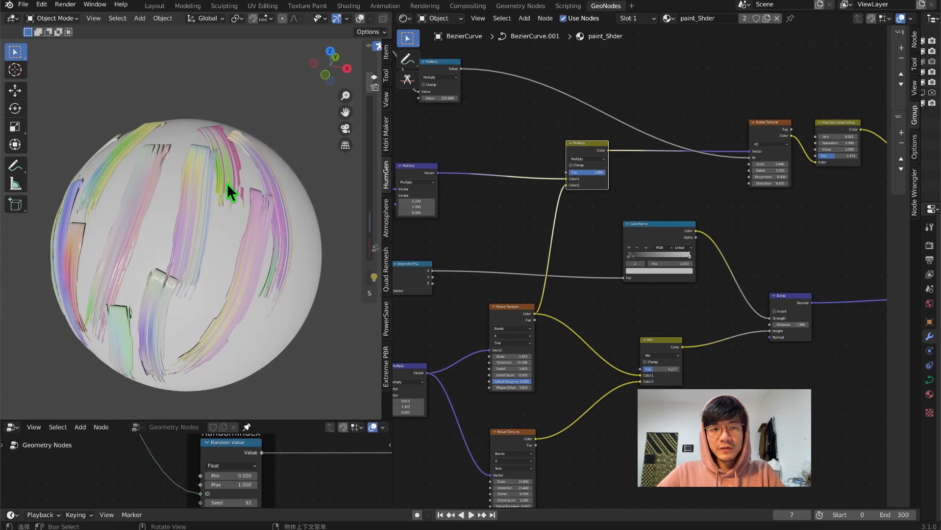
pyautogui.moveTo(227, 183); pyautogui.dragTo(217, 193, button='middle')
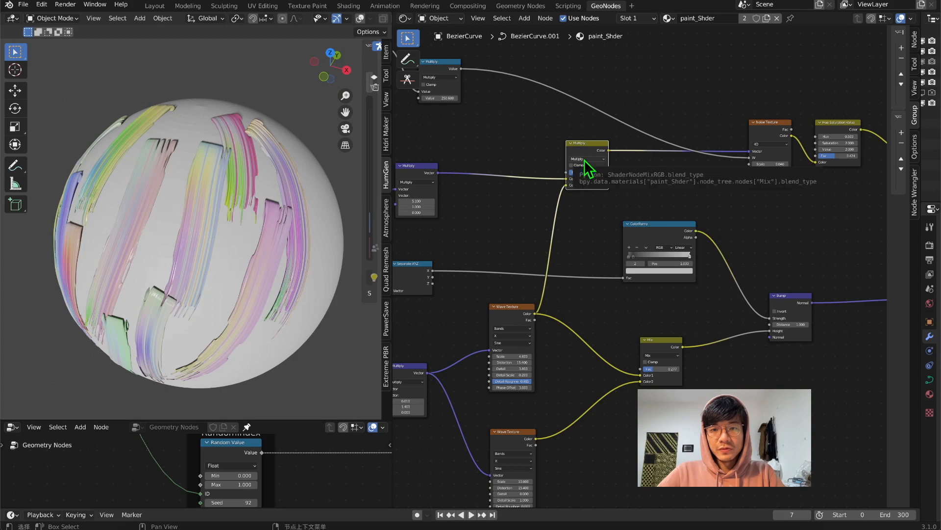
# - Try the Color Burn and Lighten blend modes on the color Multiply node, comparing the strokes from several angles
pyautogui.keyDown('ctrl'); pyautogui.scroll(-1, 584, 160); pyautogui.keyUp('ctrl')
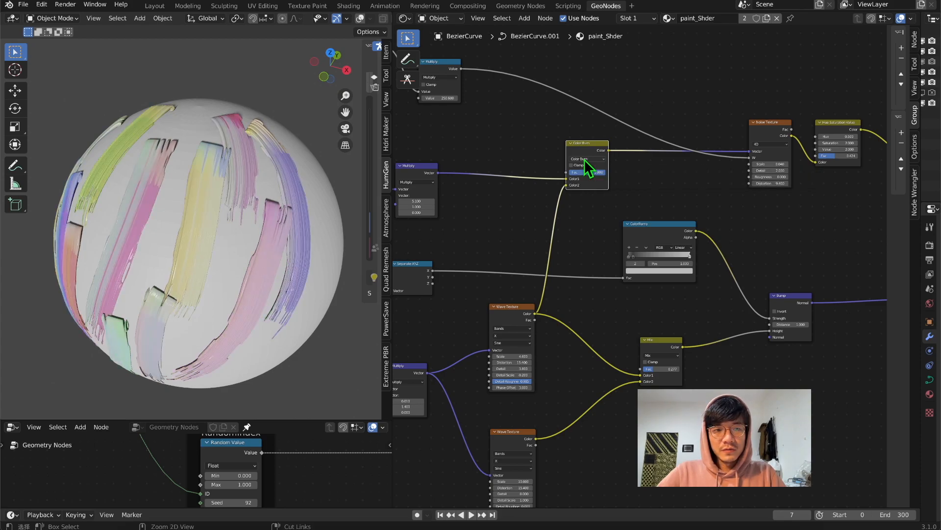
pyautogui.moveTo(280, 216); pyautogui.dragTo(330, 191, button='middle')
pyautogui.moveTo(276, 200)
pyautogui.mouseDown(button='middle')
pyautogui.moveTo(122, 172)
pyautogui.moveTo(370, 152)
pyautogui.moveTo(389, 164)
pyautogui.moveTo(222, 216)
pyautogui.mouseUp(button='middle')
pyautogui.keyDown('ctrl'); pyautogui.scroll(-1, 593, 157); pyautogui.keyUp('ctrl')
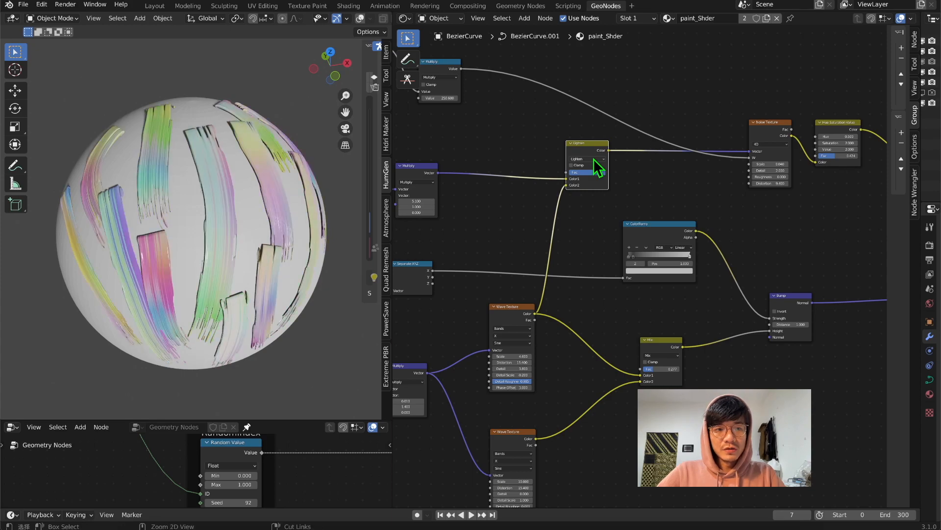
pyautogui.keyDown('ctrl'); pyautogui.scroll(1, 594, 158); pyautogui.keyUp('ctrl')
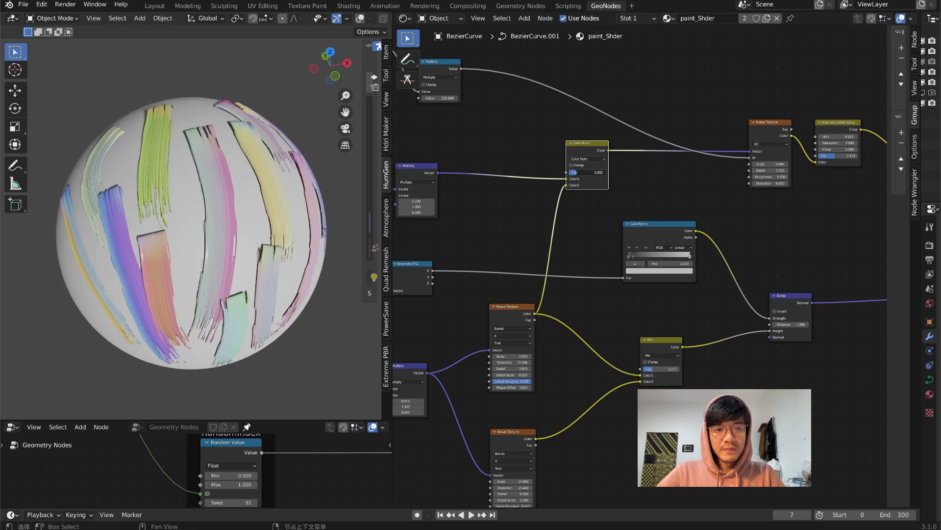
# - Set the color mixing node before the Noise Texture to Overlay with a factor of about 0.89, and check the strokes
pyautogui.keyDown('ctrl'); pyautogui.scroll(-1, 594, 159); pyautogui.keyUp('ctrl')
pyautogui.keyDown('ctrl'); pyautogui.scroll(-4, 593, 160); pyautogui.keyUp('ctrl')
pyautogui.moveTo(184, 230); pyautogui.dragTo(219, 208, button='middle')
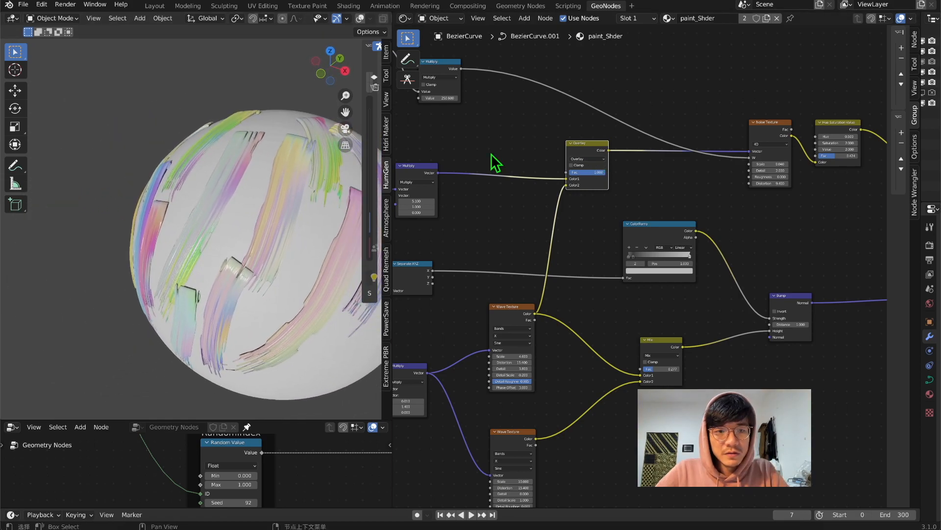
pyautogui.moveTo(606, 172)
pyautogui.mouseDown()
pyautogui.moveTo(580, 172)
pyautogui.moveTo(601, 172)
pyautogui.mouseUp()
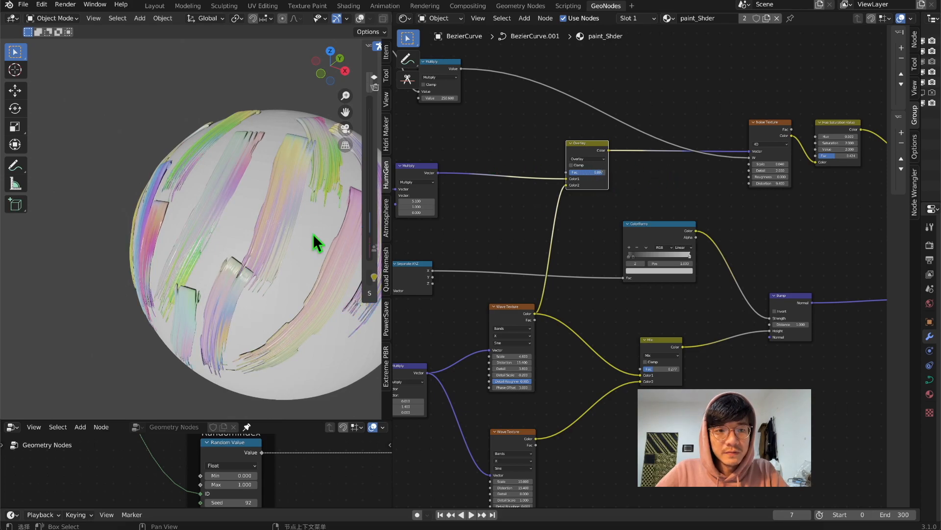
pyautogui.moveTo(284, 243); pyautogui.dragTo(334, 236, button='middle')
pyautogui.moveTo(709, 158); pyautogui.dragTo(635, 172, button='middle')
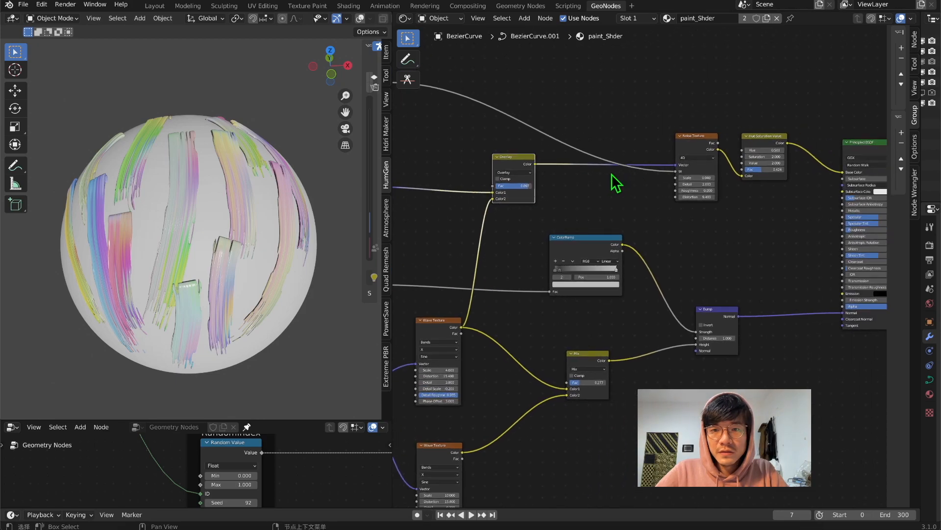